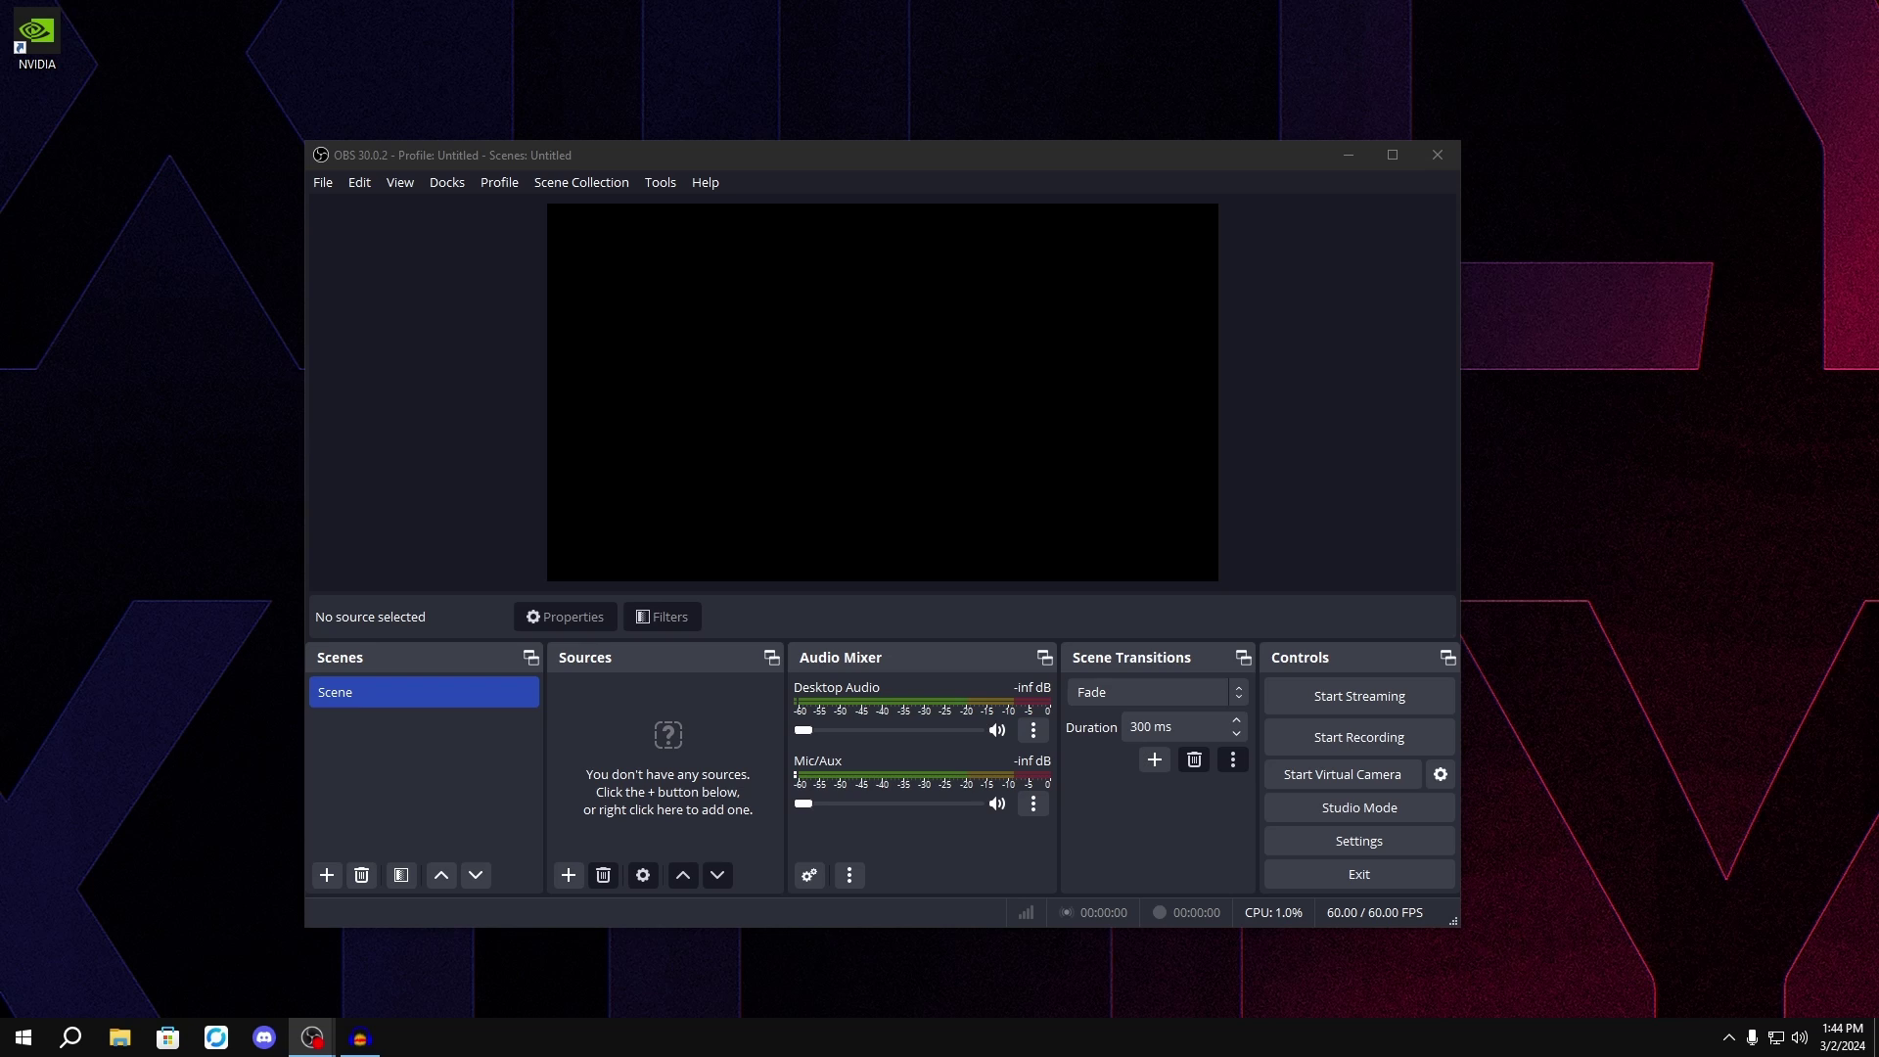
Add a Game Capture source from the Sources menu and name it 'Fortnite'.
right_click(725, 691)
mouse_move(876, 707)
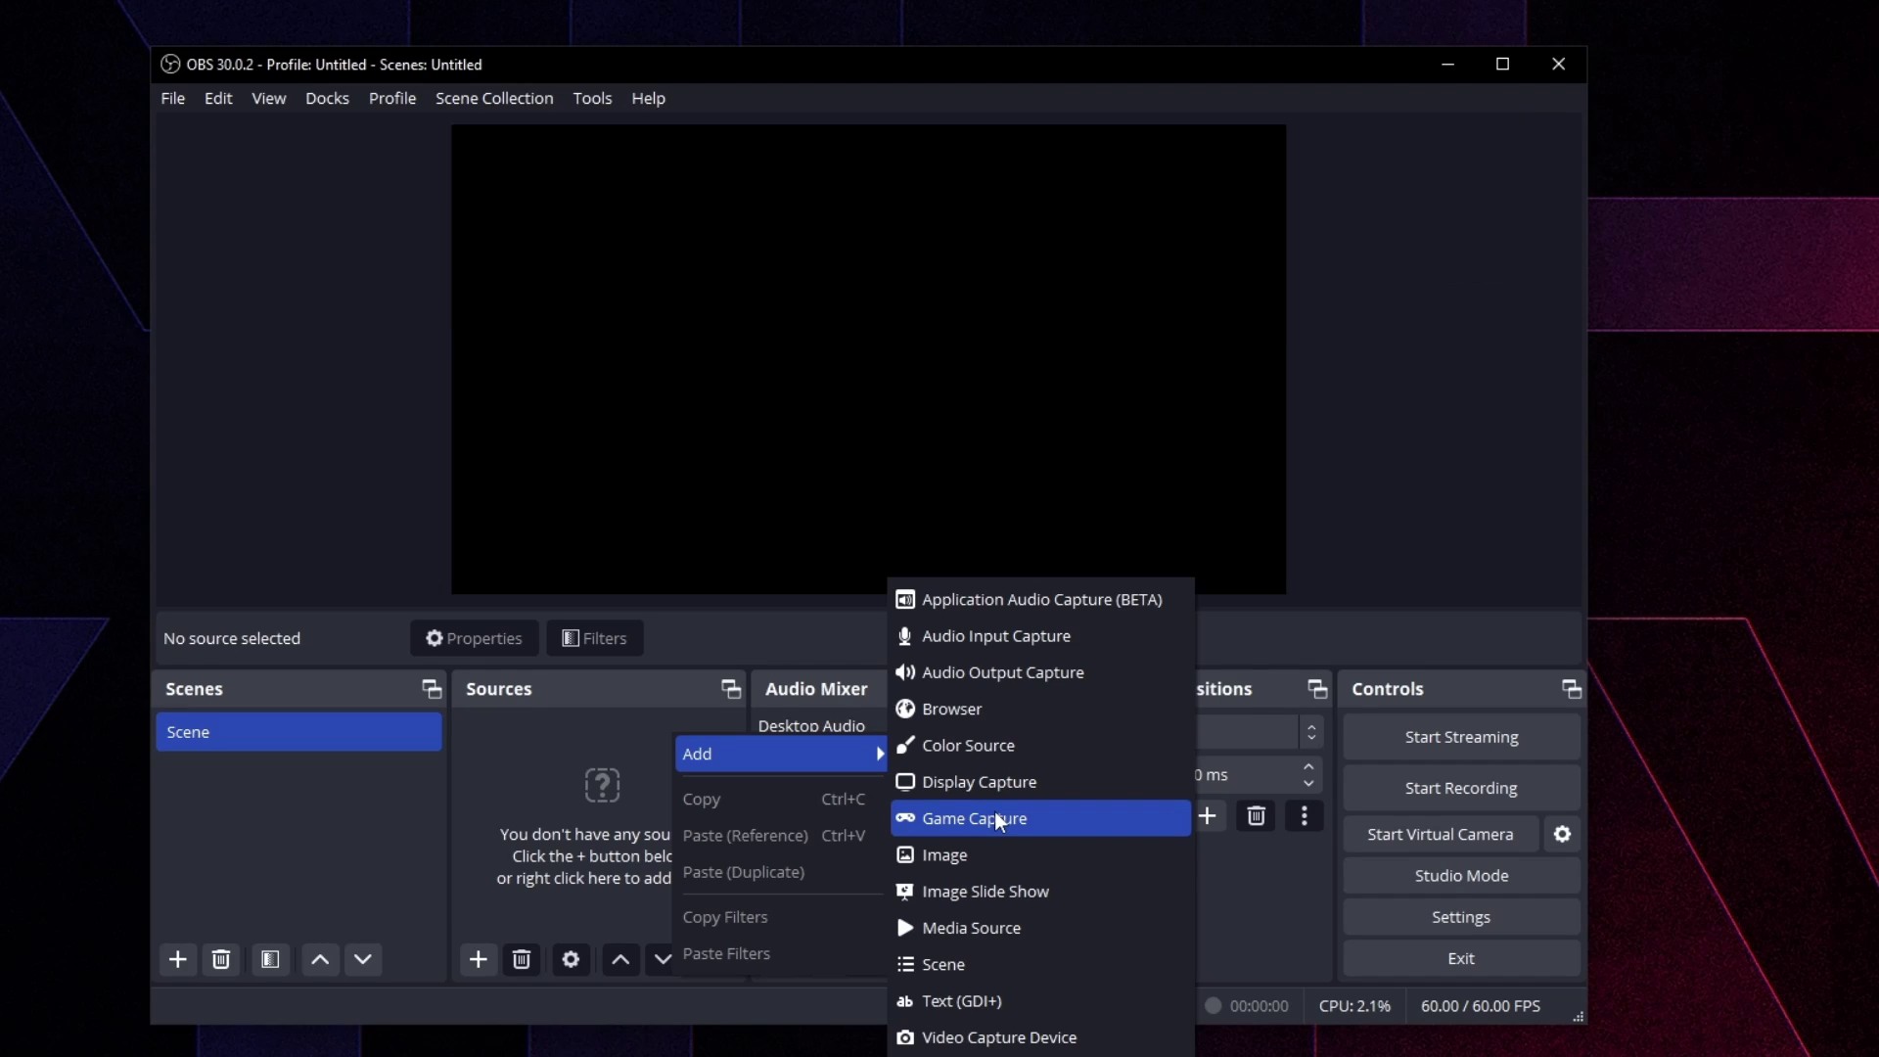
click(997, 820)
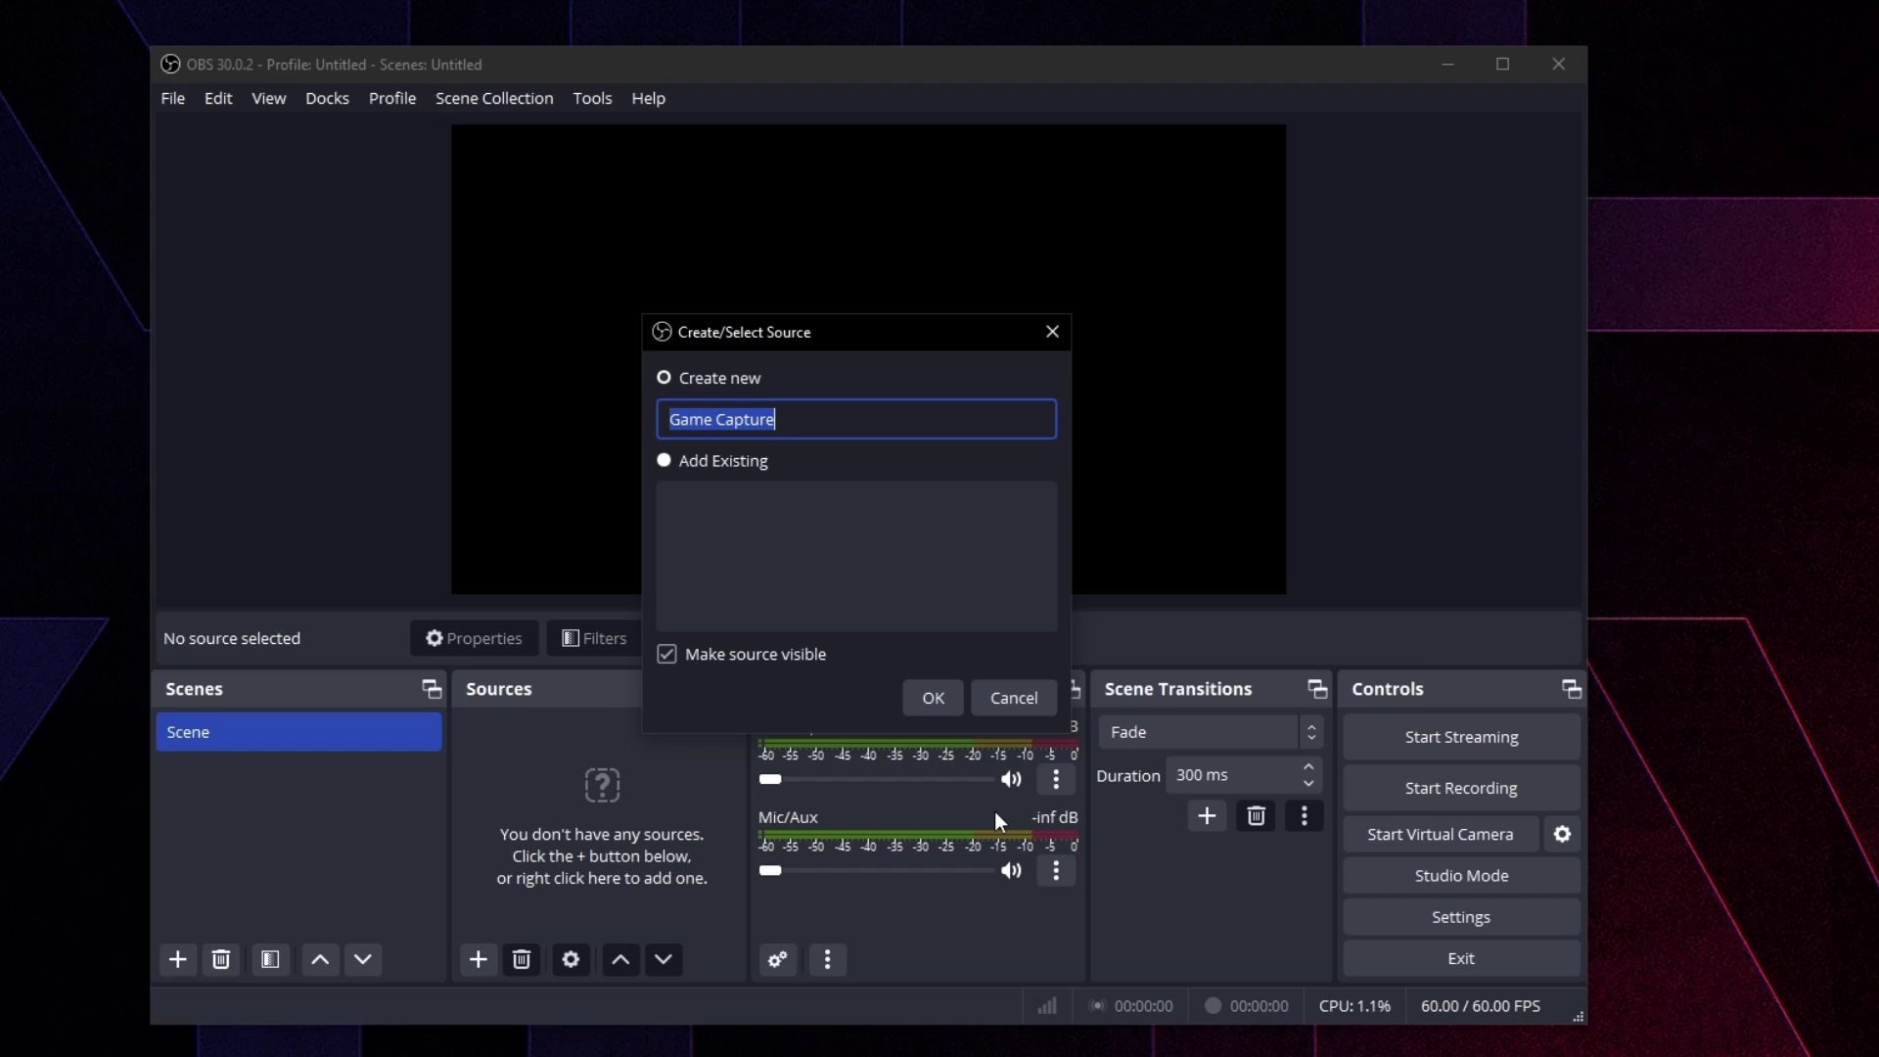
key(Escape)
right_click(571, 771)
mouse_move(592, 789)
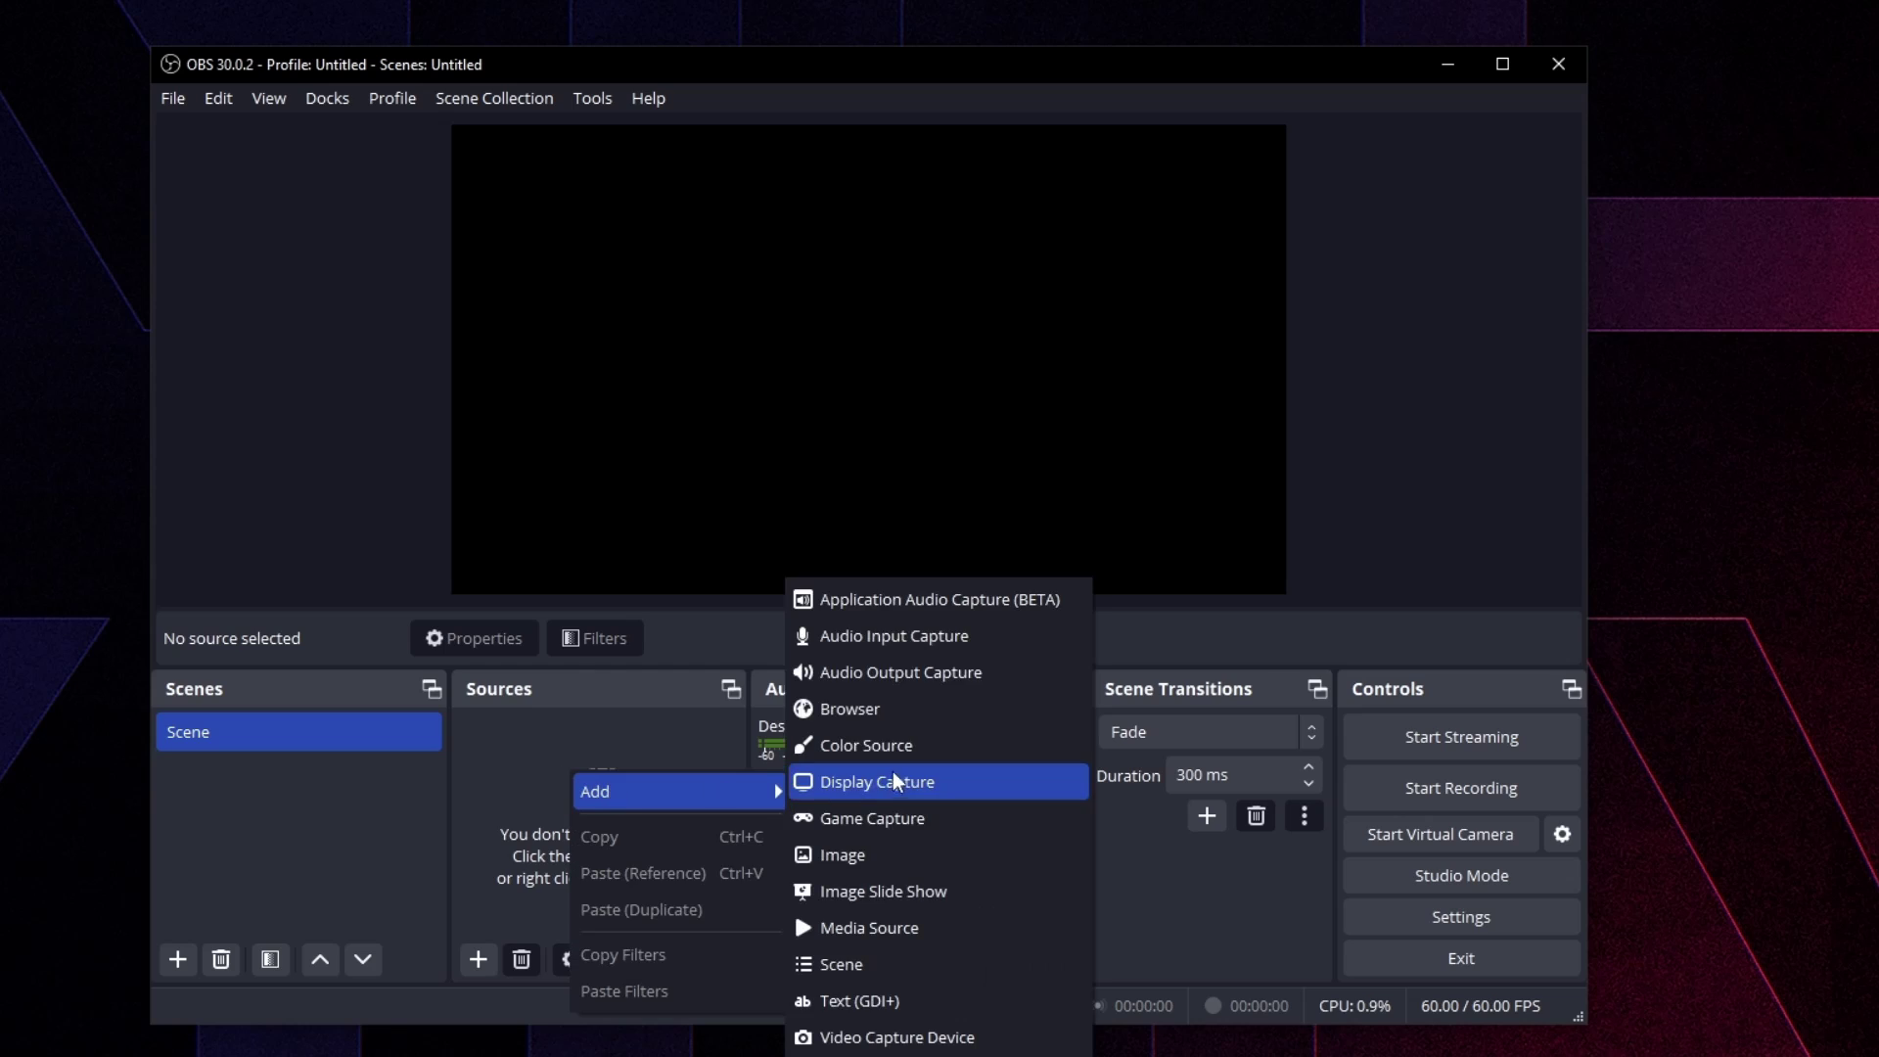
click(880, 818)
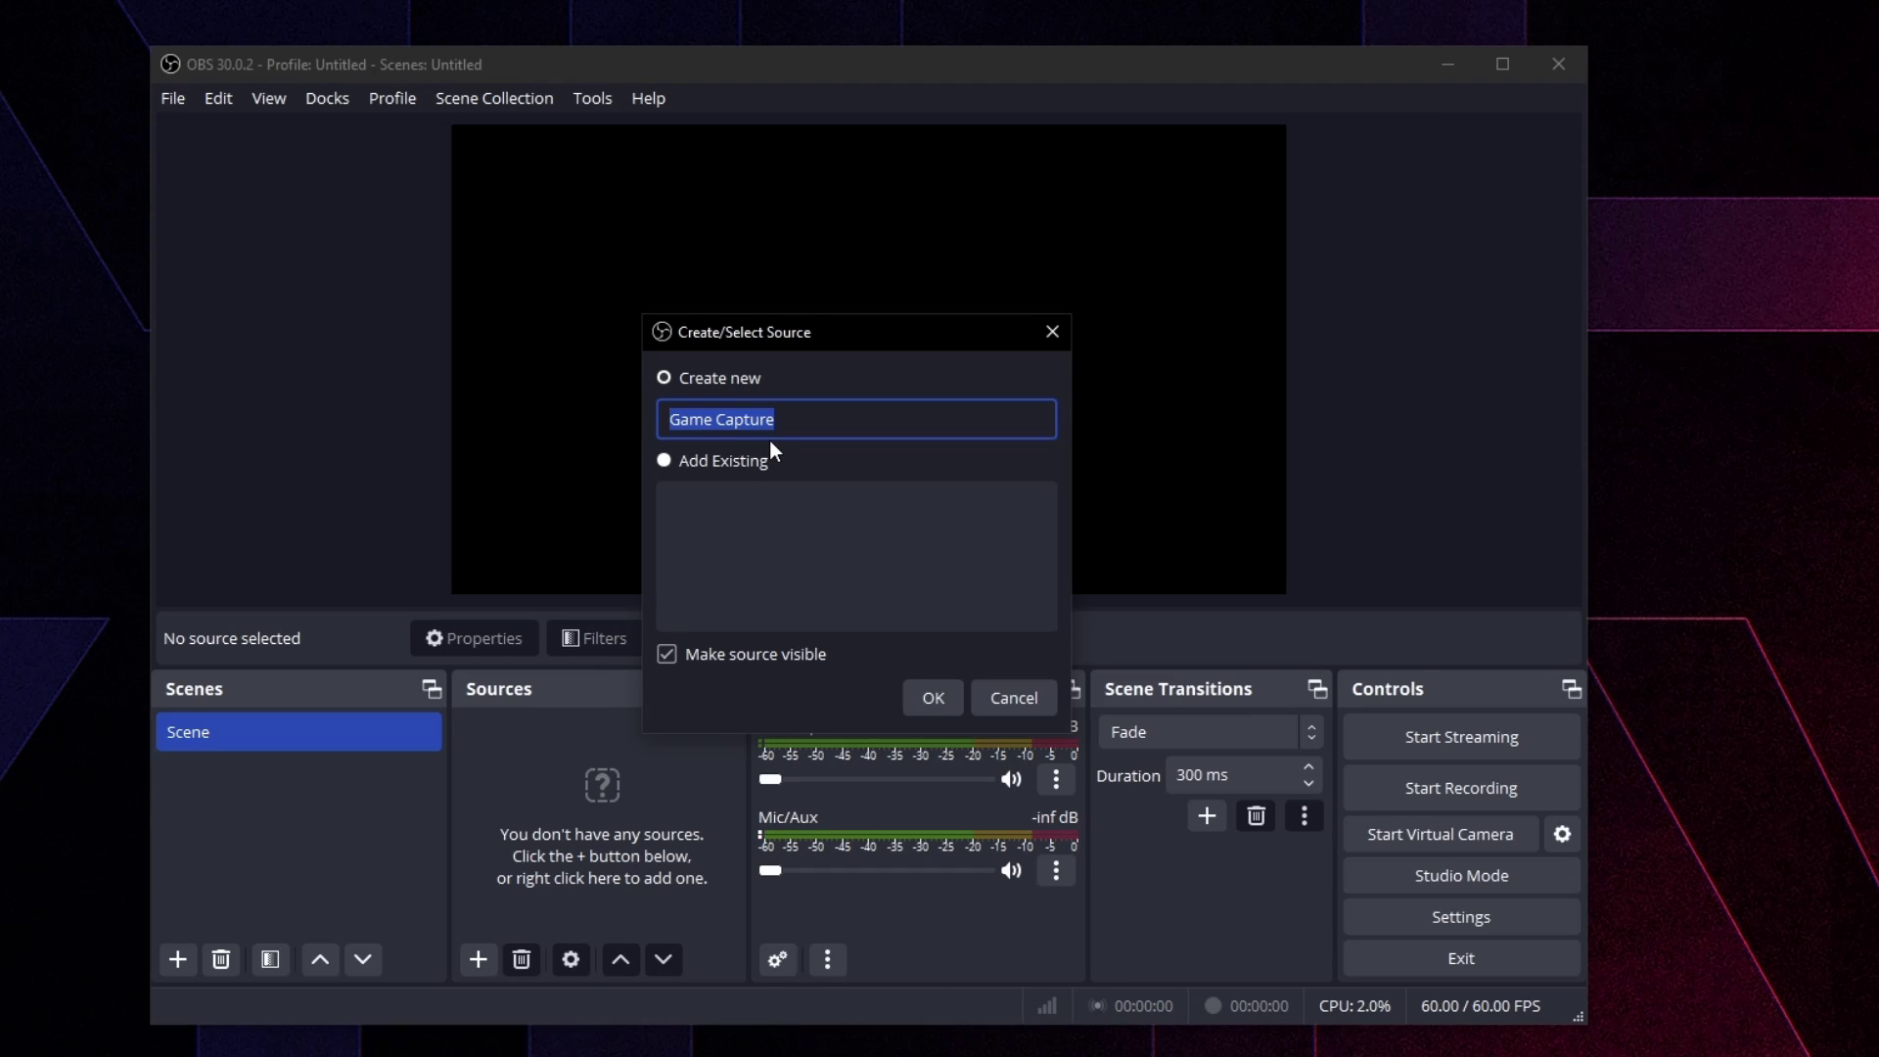
text(Fortnite)
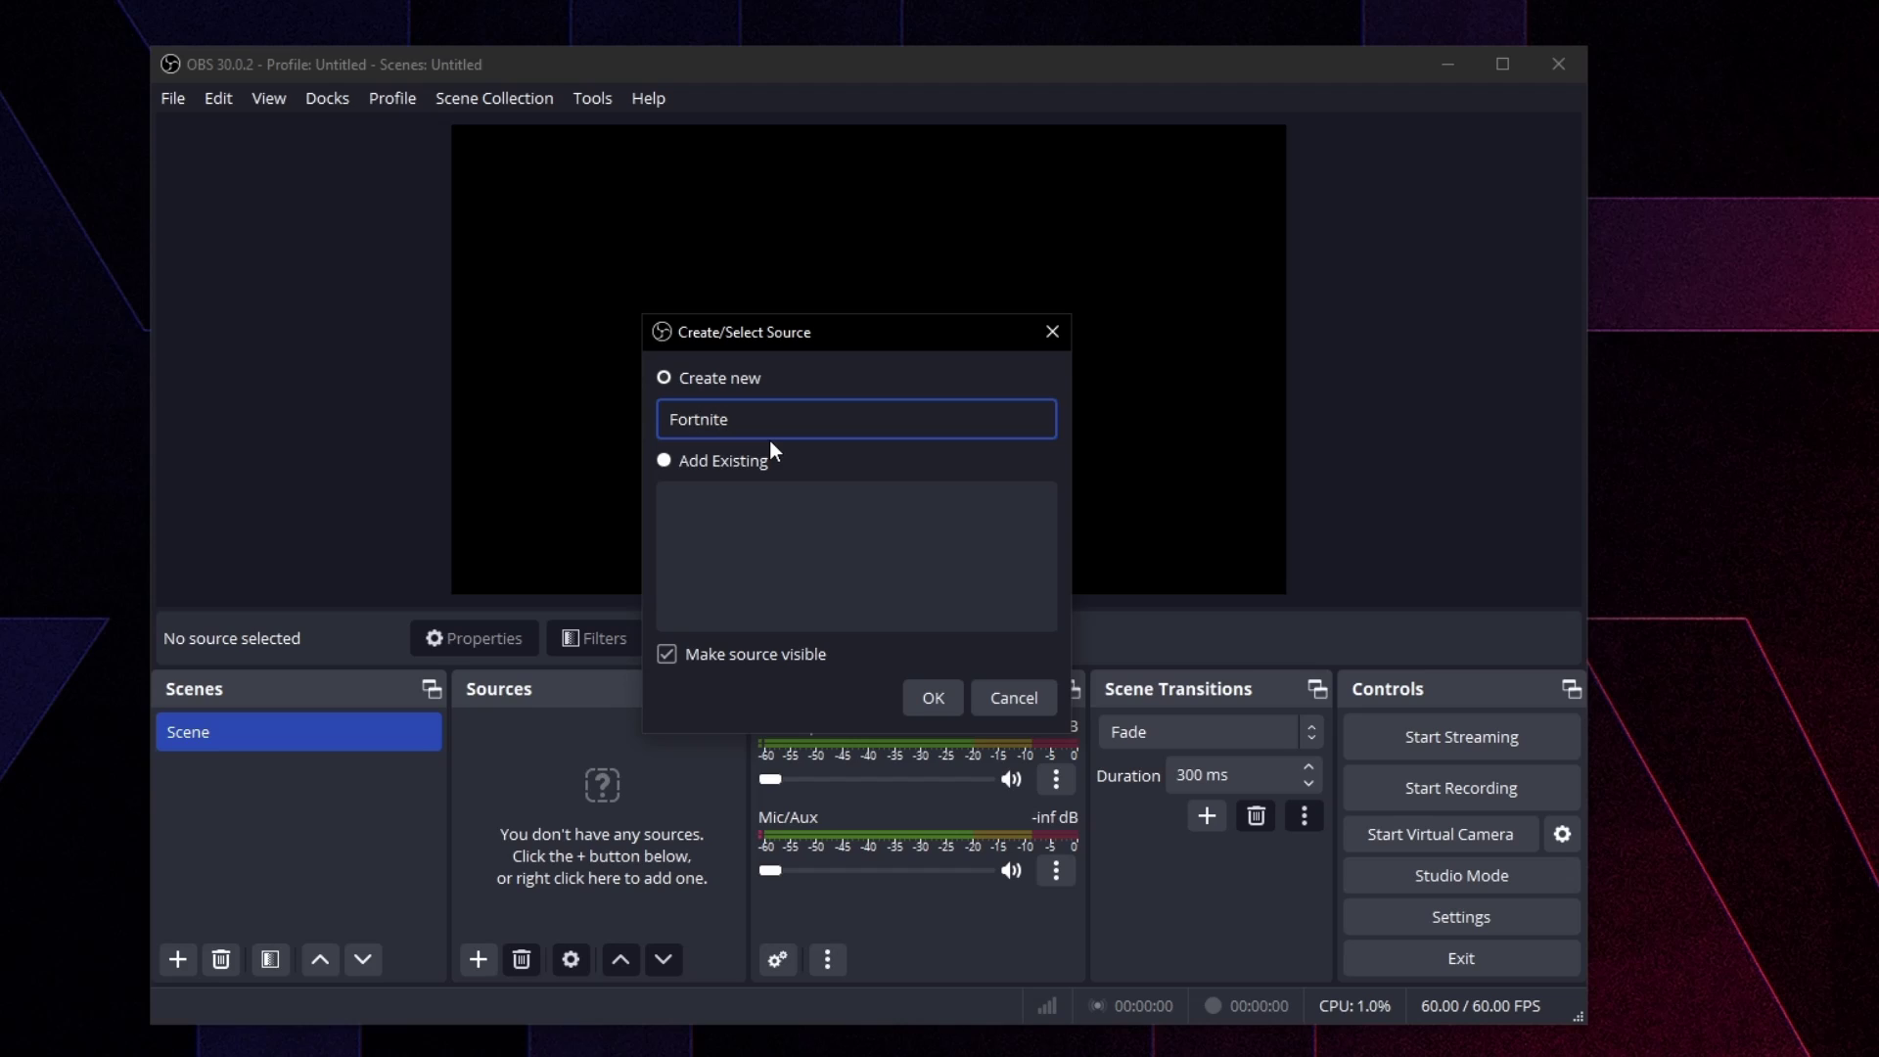
Create the Fortnite source and set its Mode to Capture specific window.
click(960, 707)
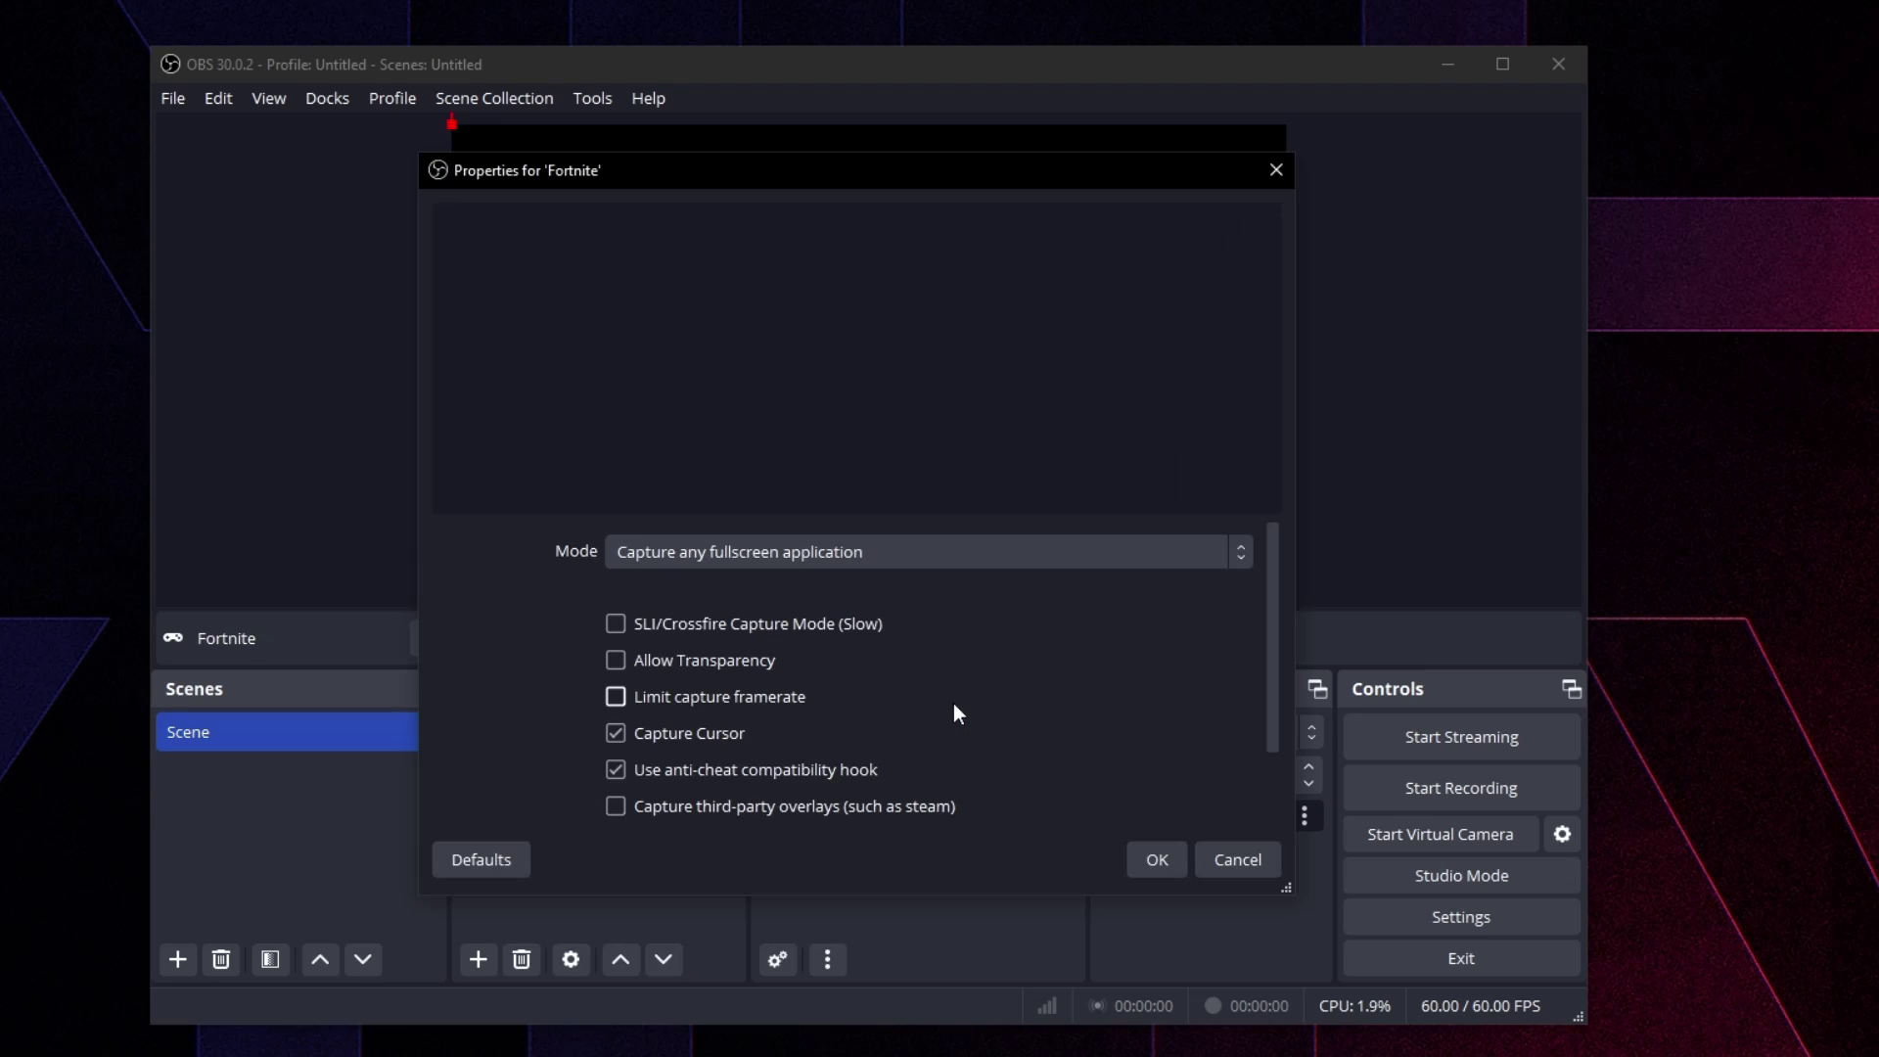
click(690, 554)
click(643, 609)
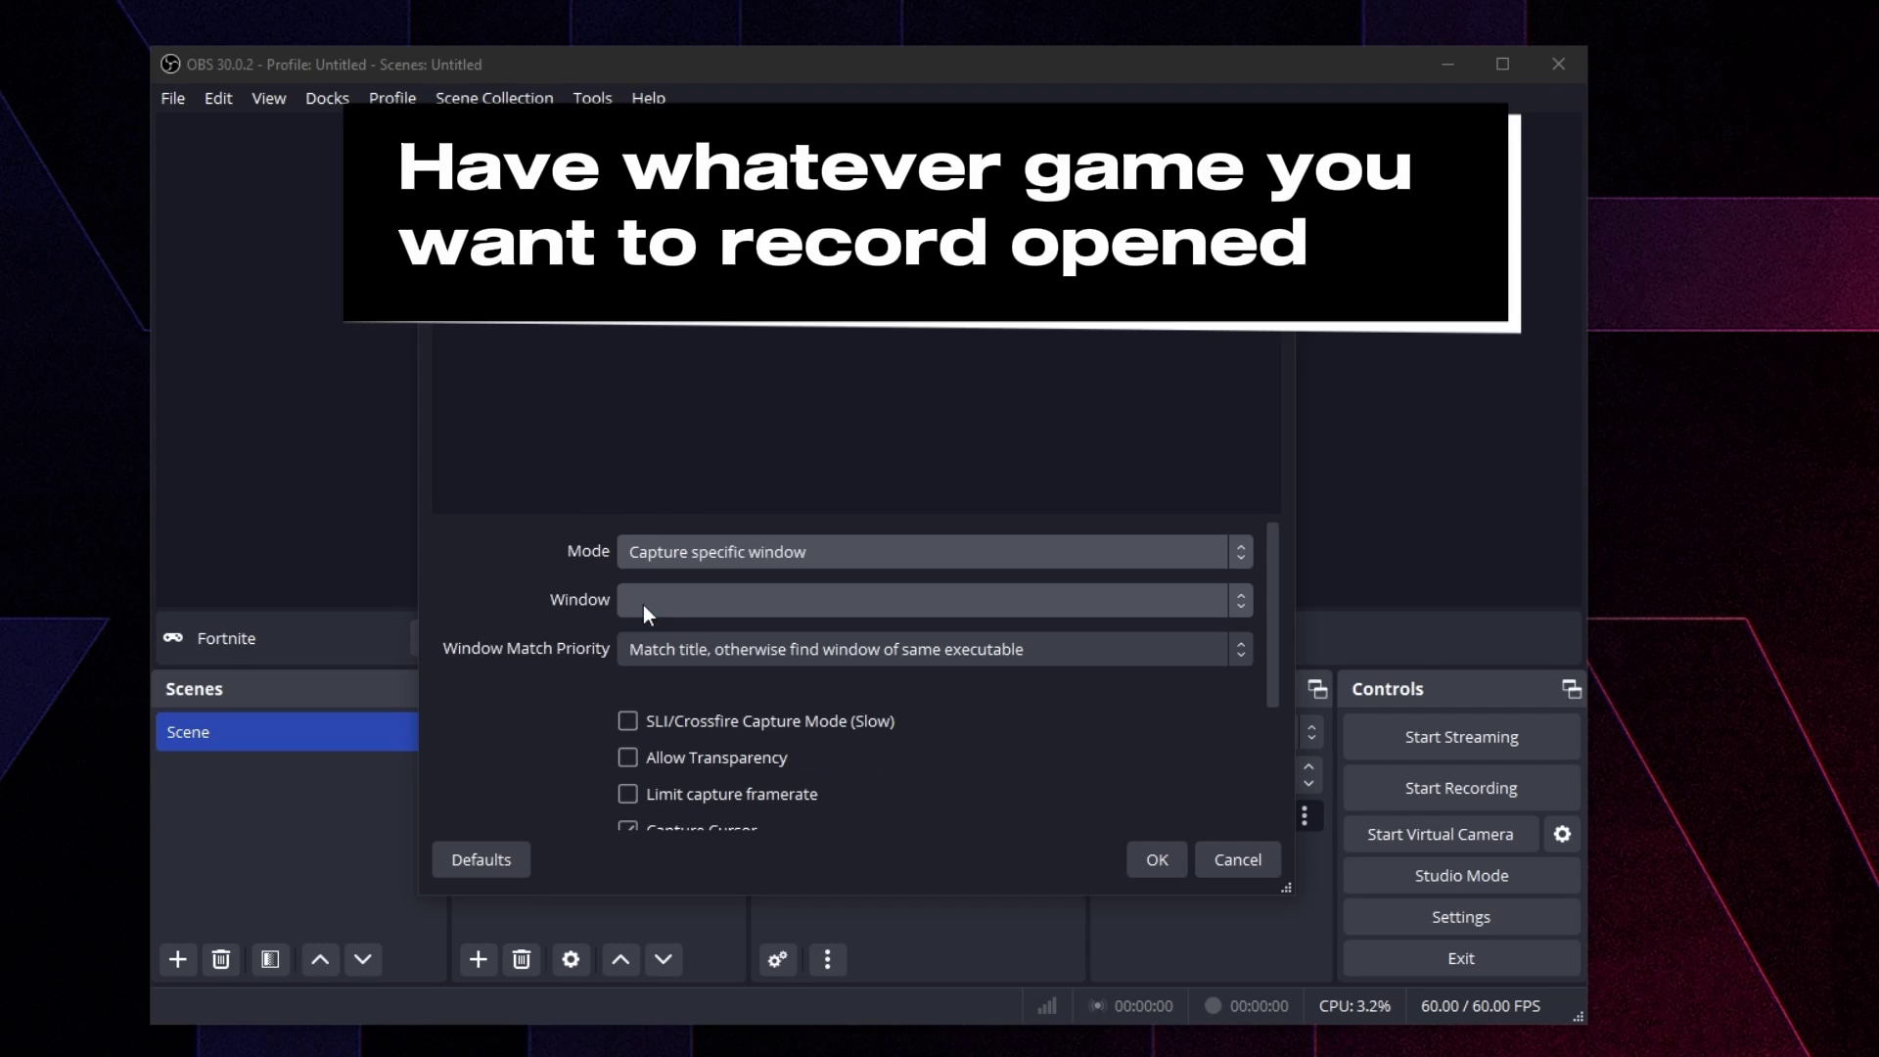
click(669, 603)
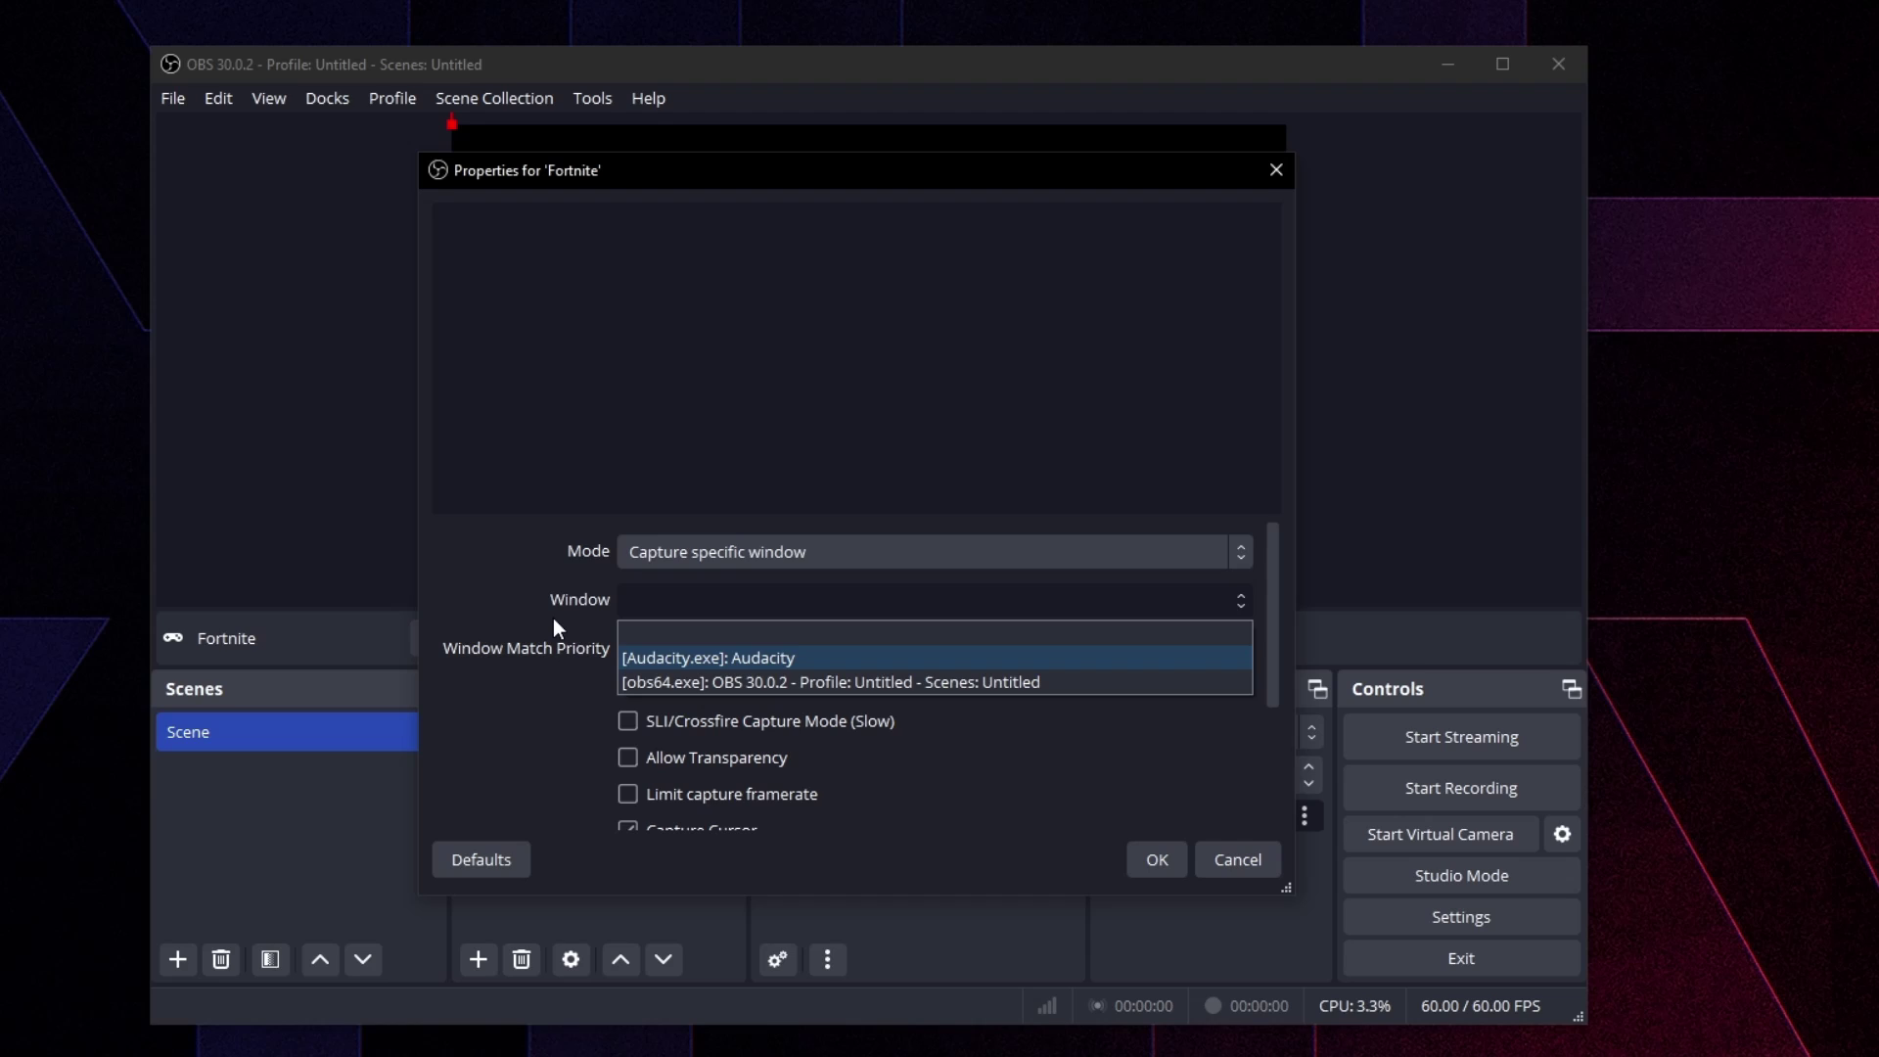
click(554, 619)
click(622, 608)
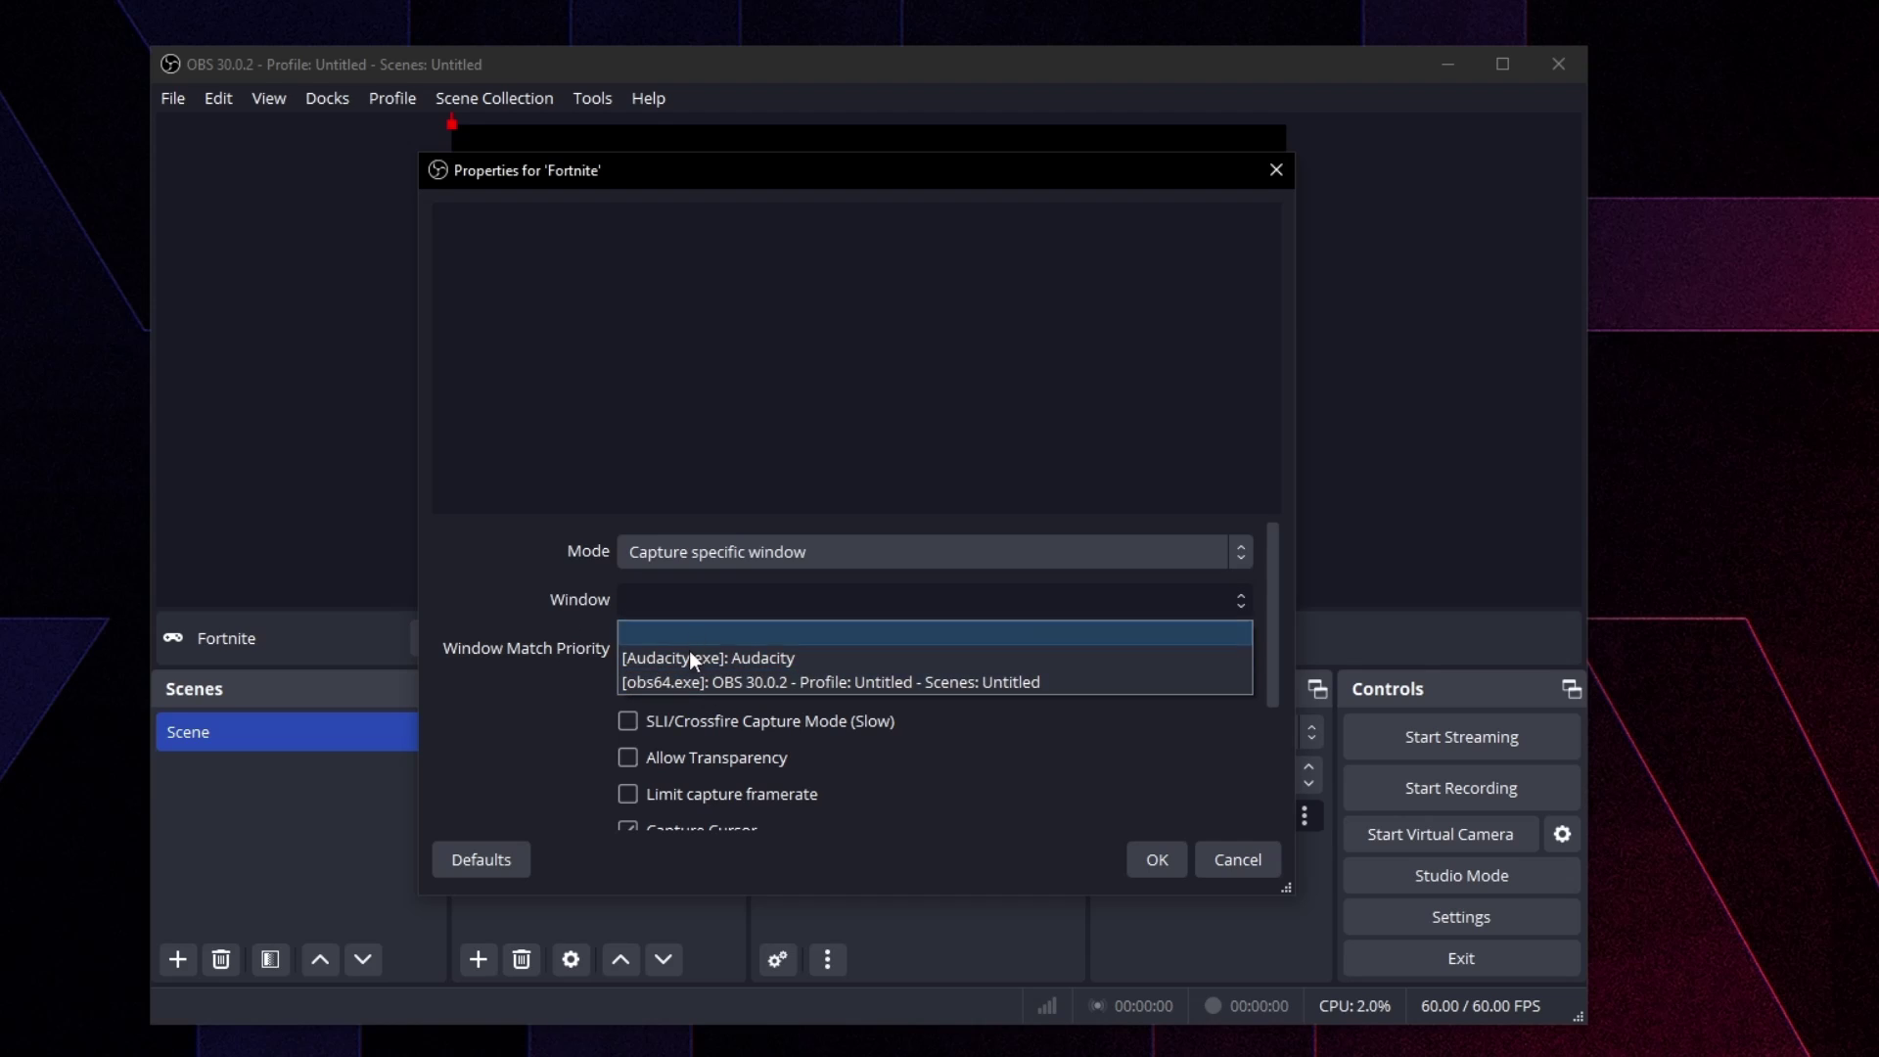
click(683, 688)
scroll(540, 697, down, 3)
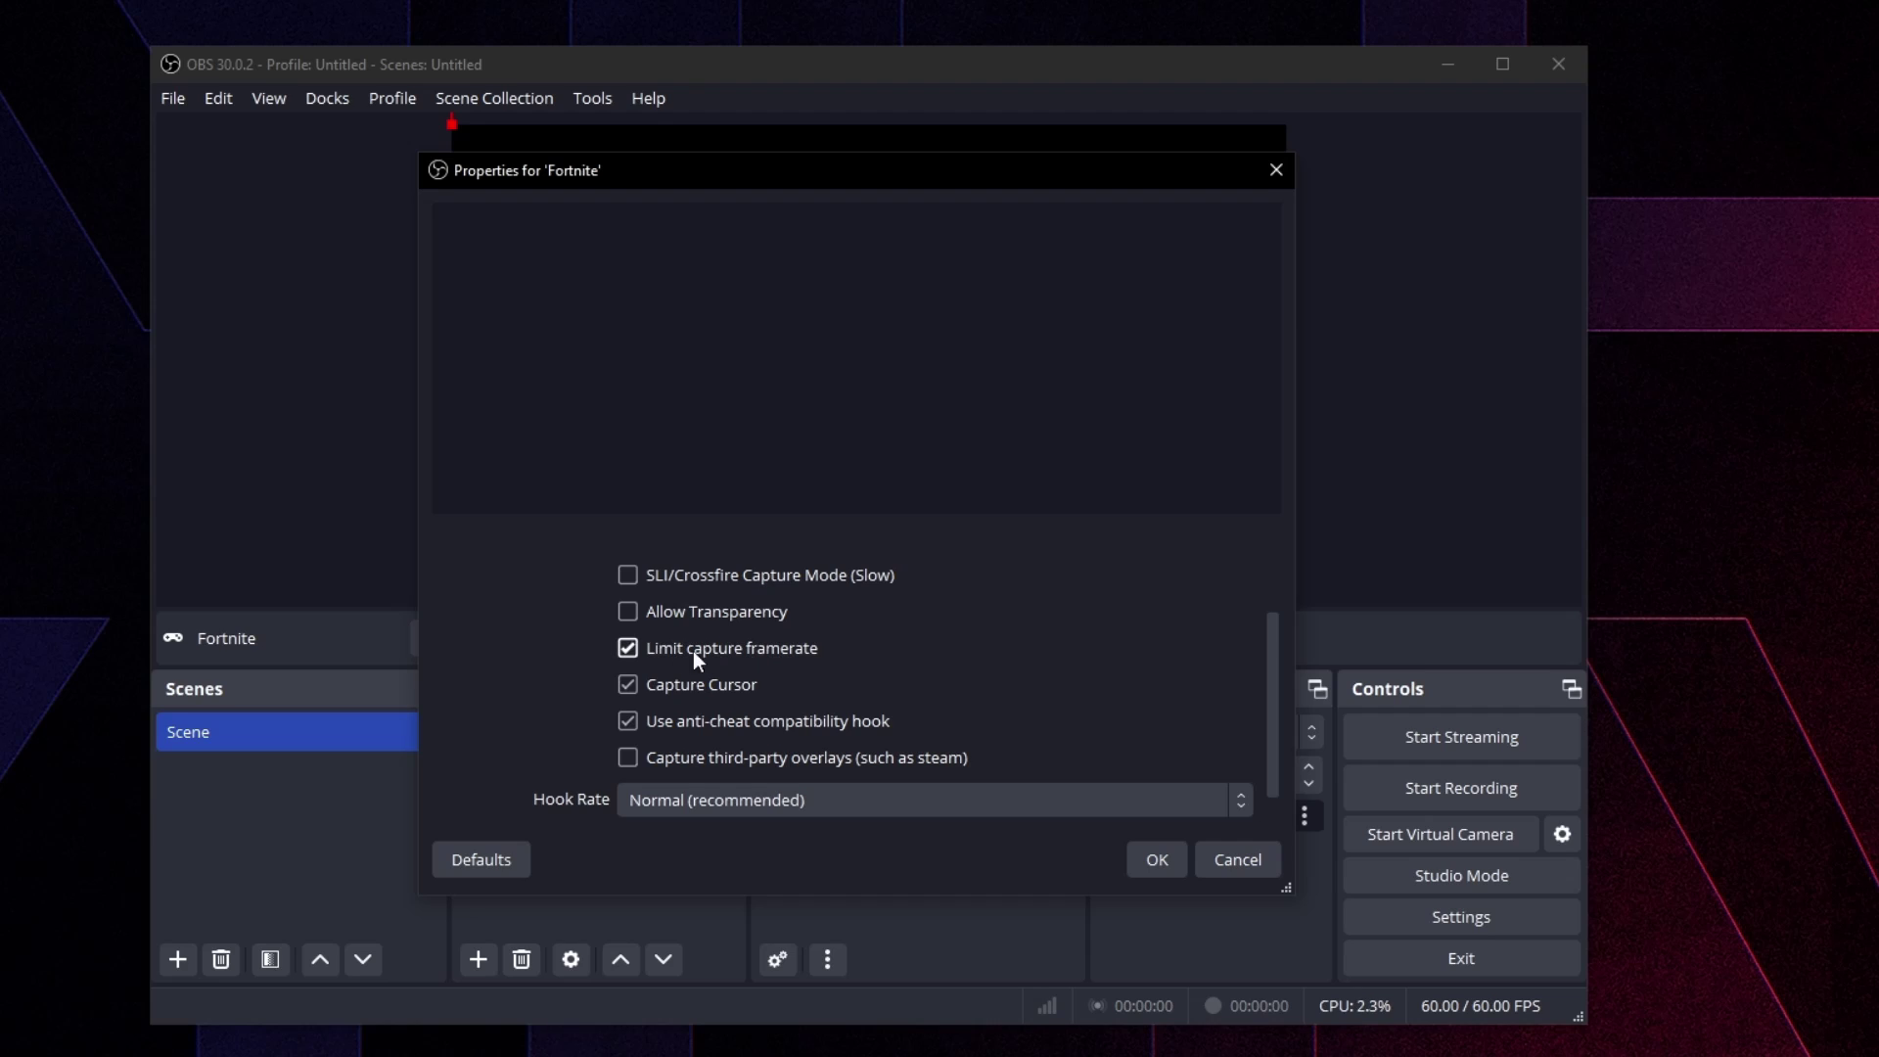
scroll(755, 650, down, 1)
Save the Fortnite source properties and go to the Output settings page.
click(1165, 864)
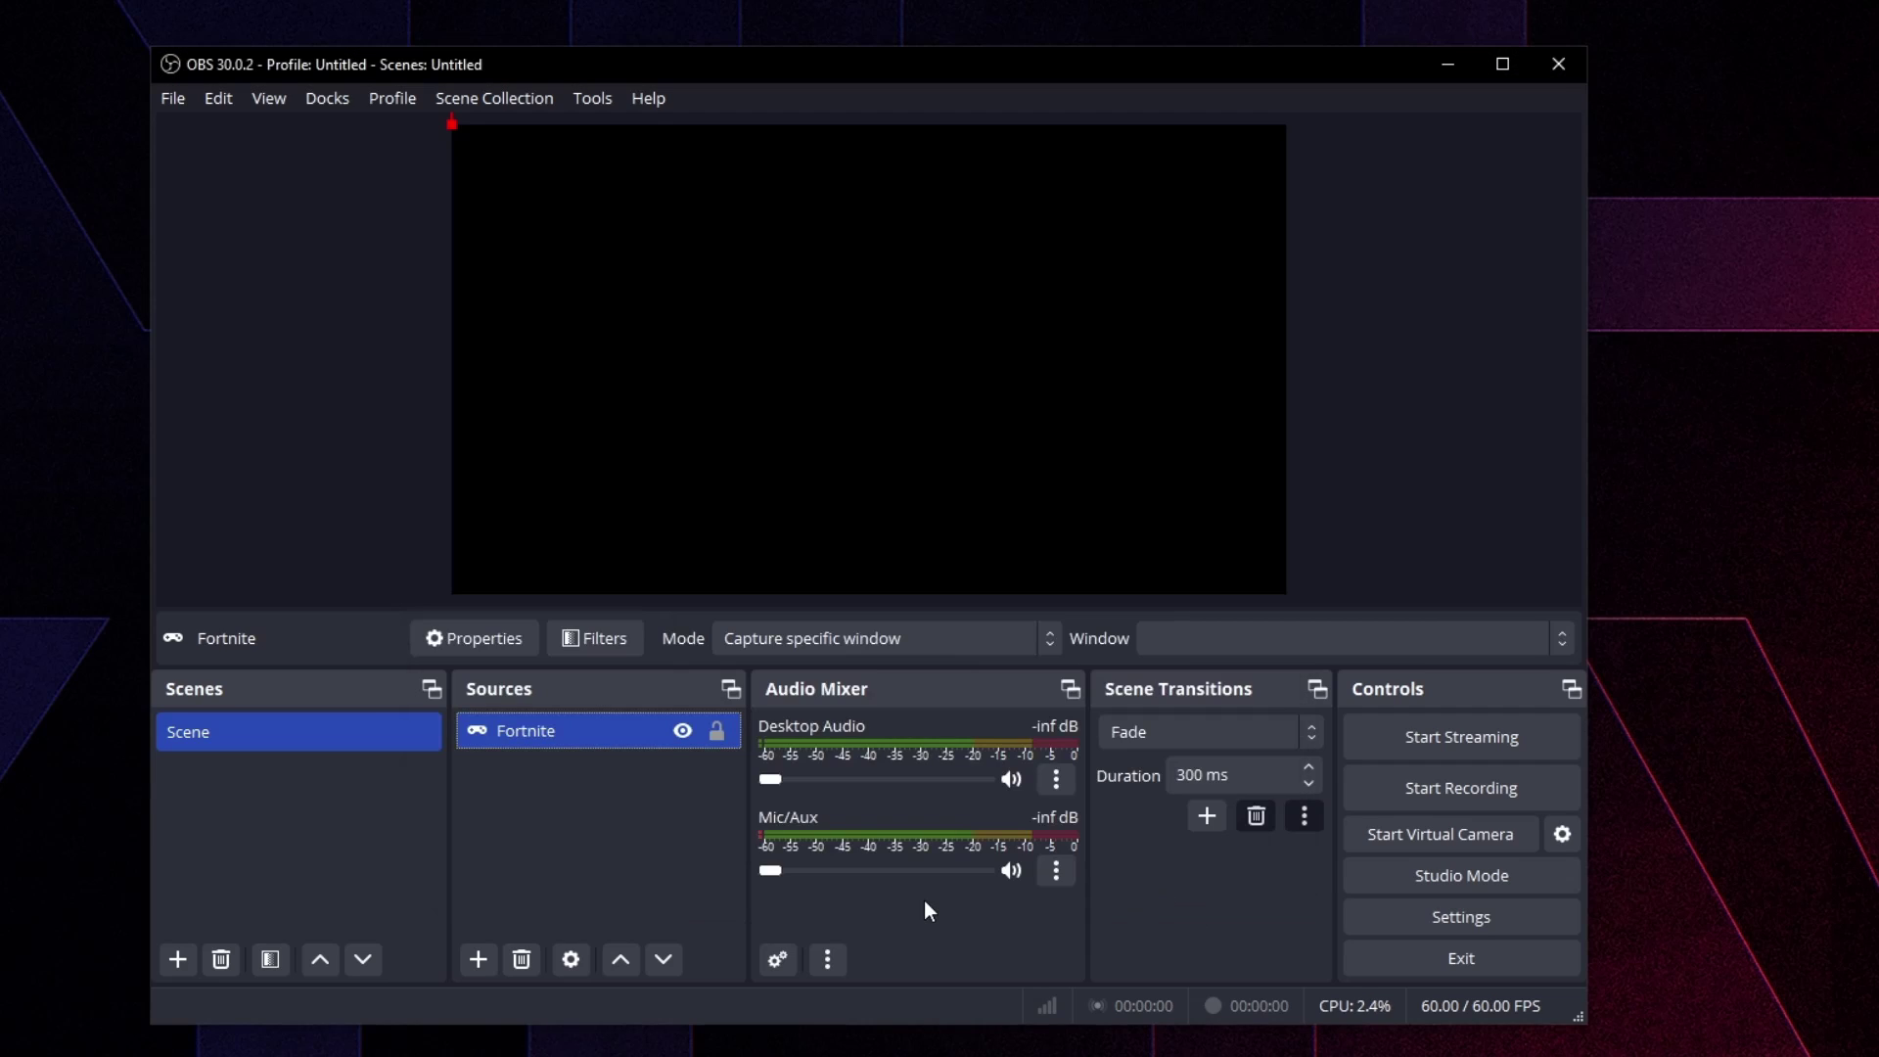
click(1441, 917)
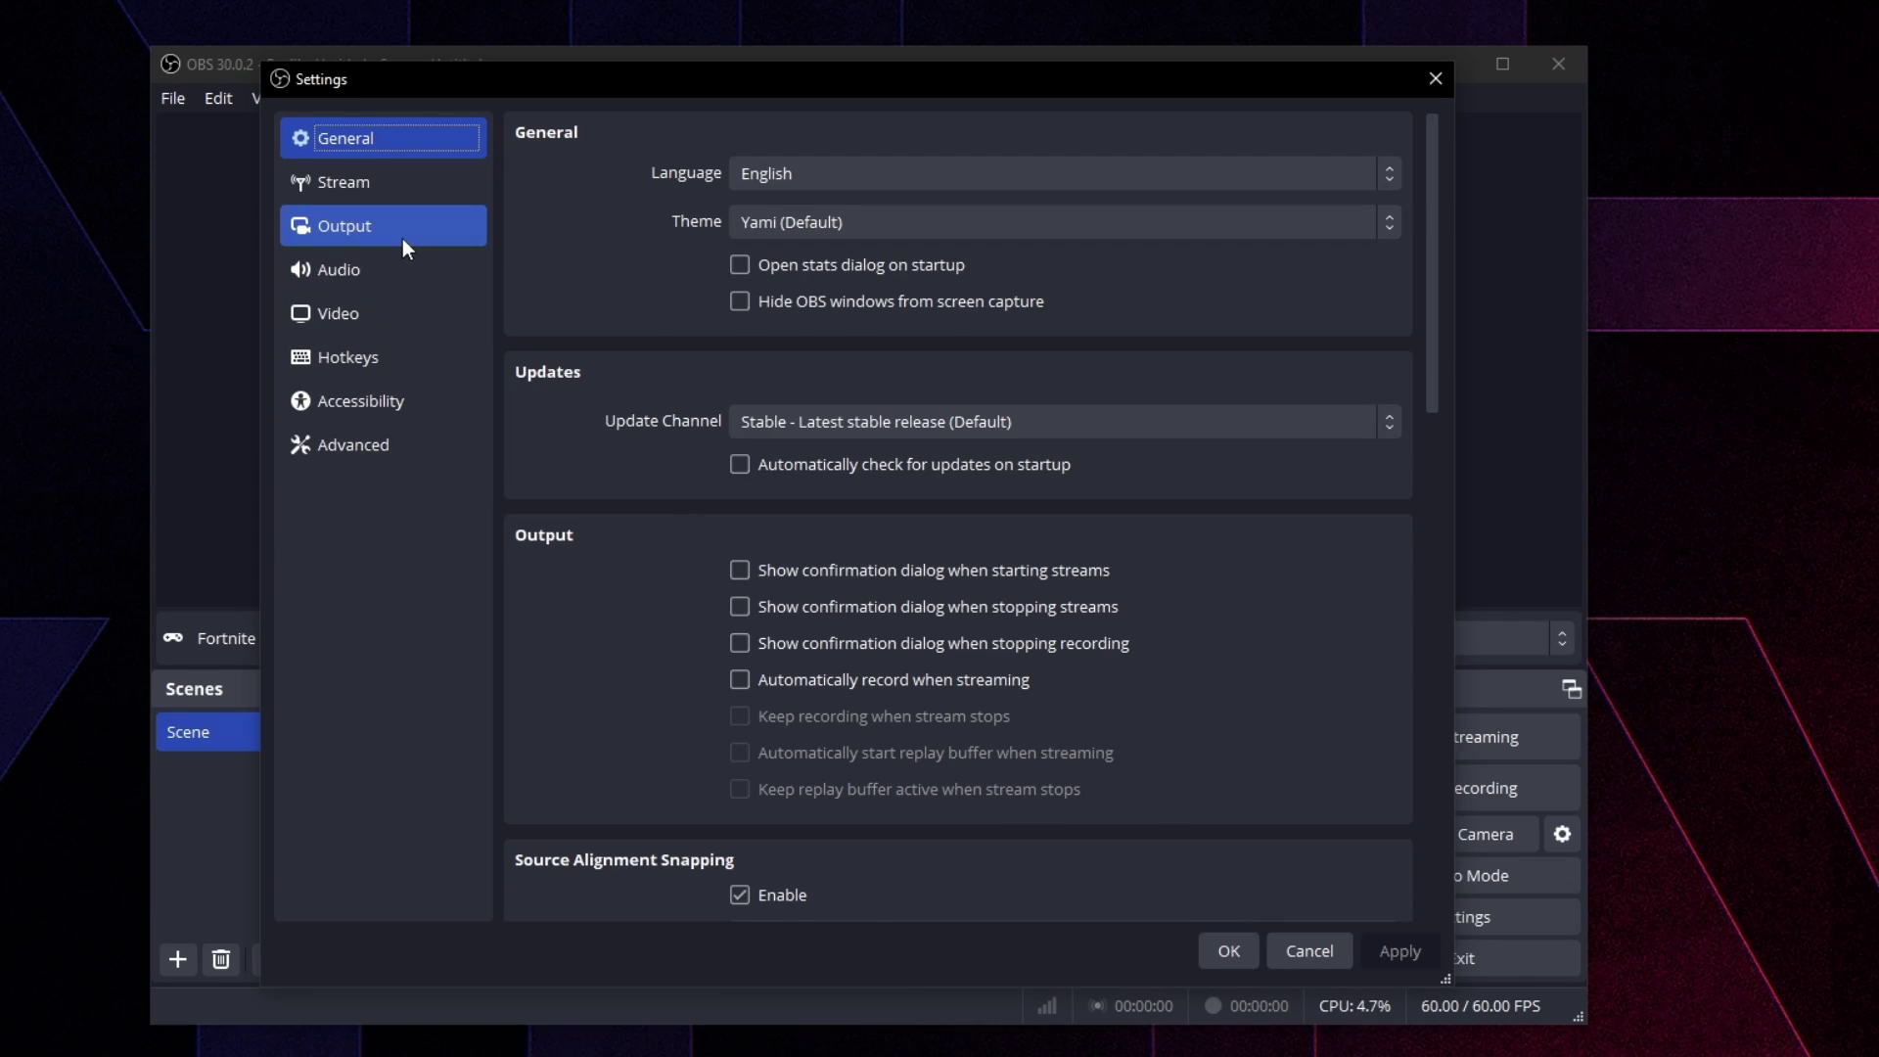
click(402, 238)
Set Output Mode to Advanced and bring up the Recording video encoder choices.
click(778, 133)
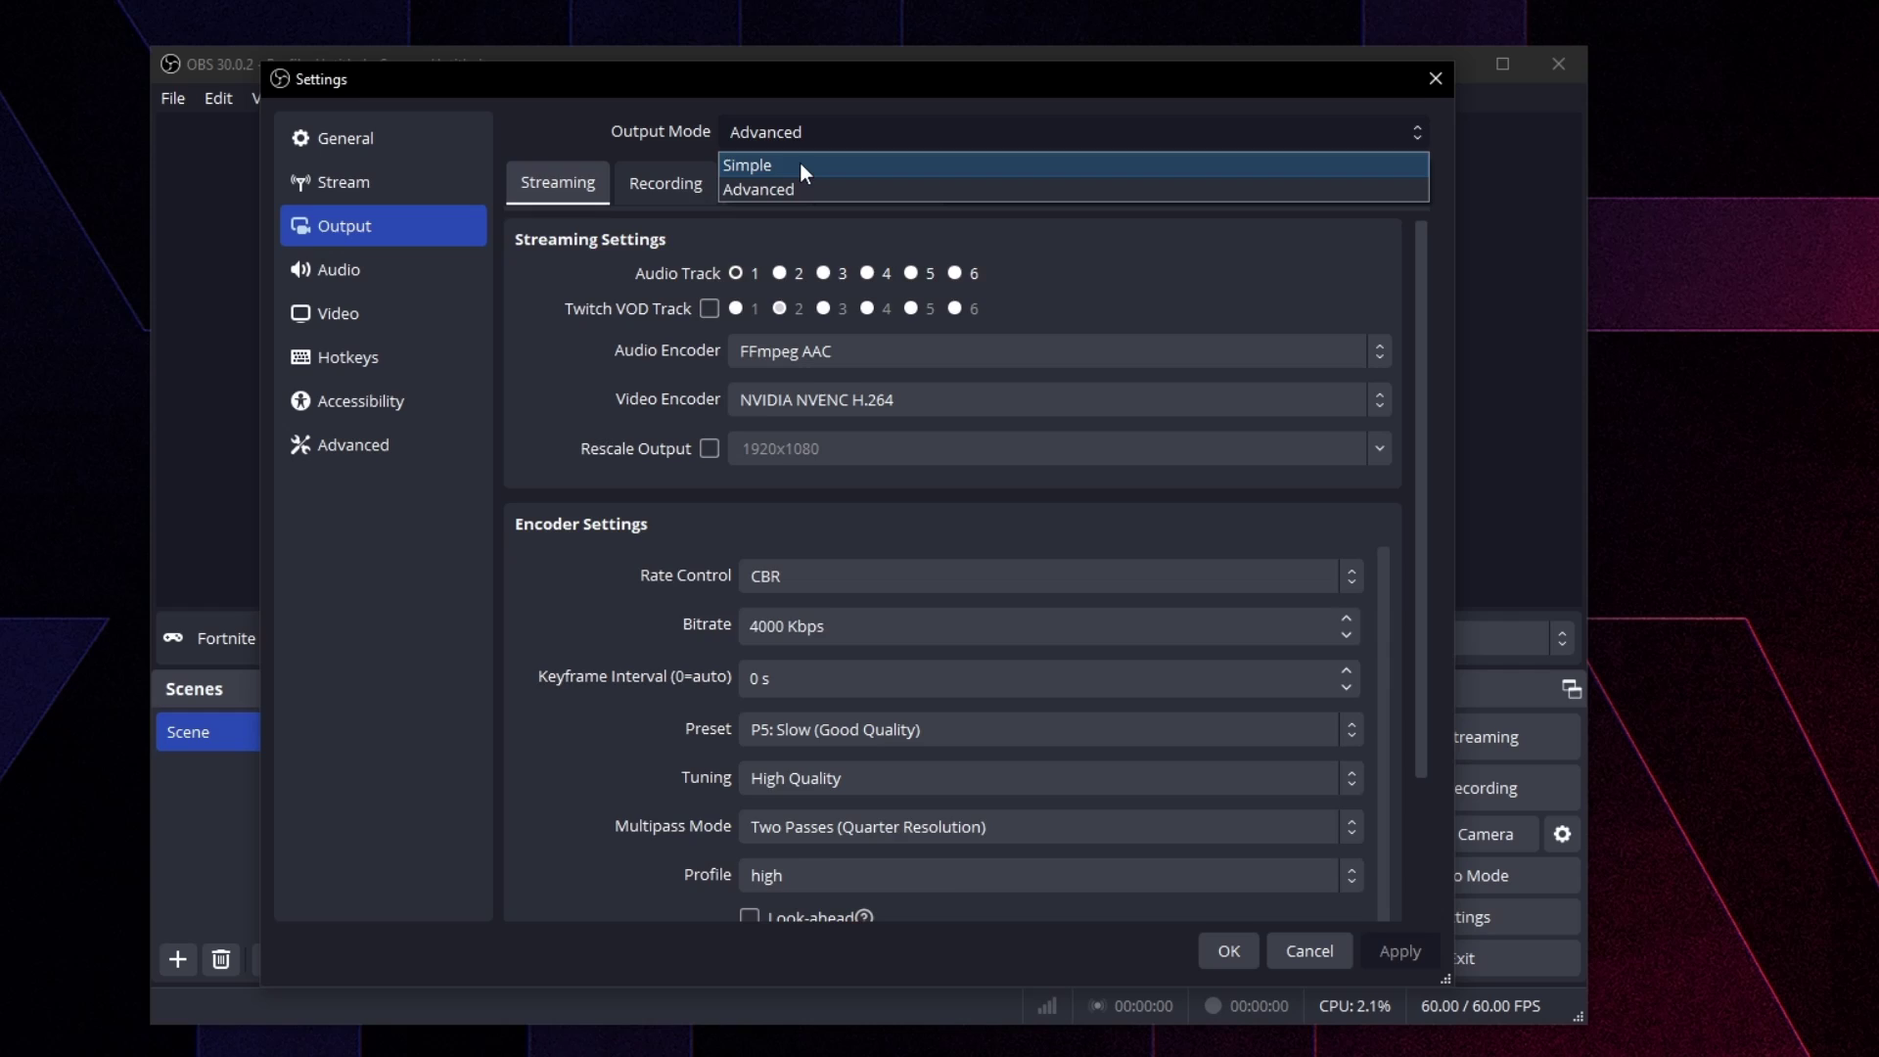
click(801, 162)
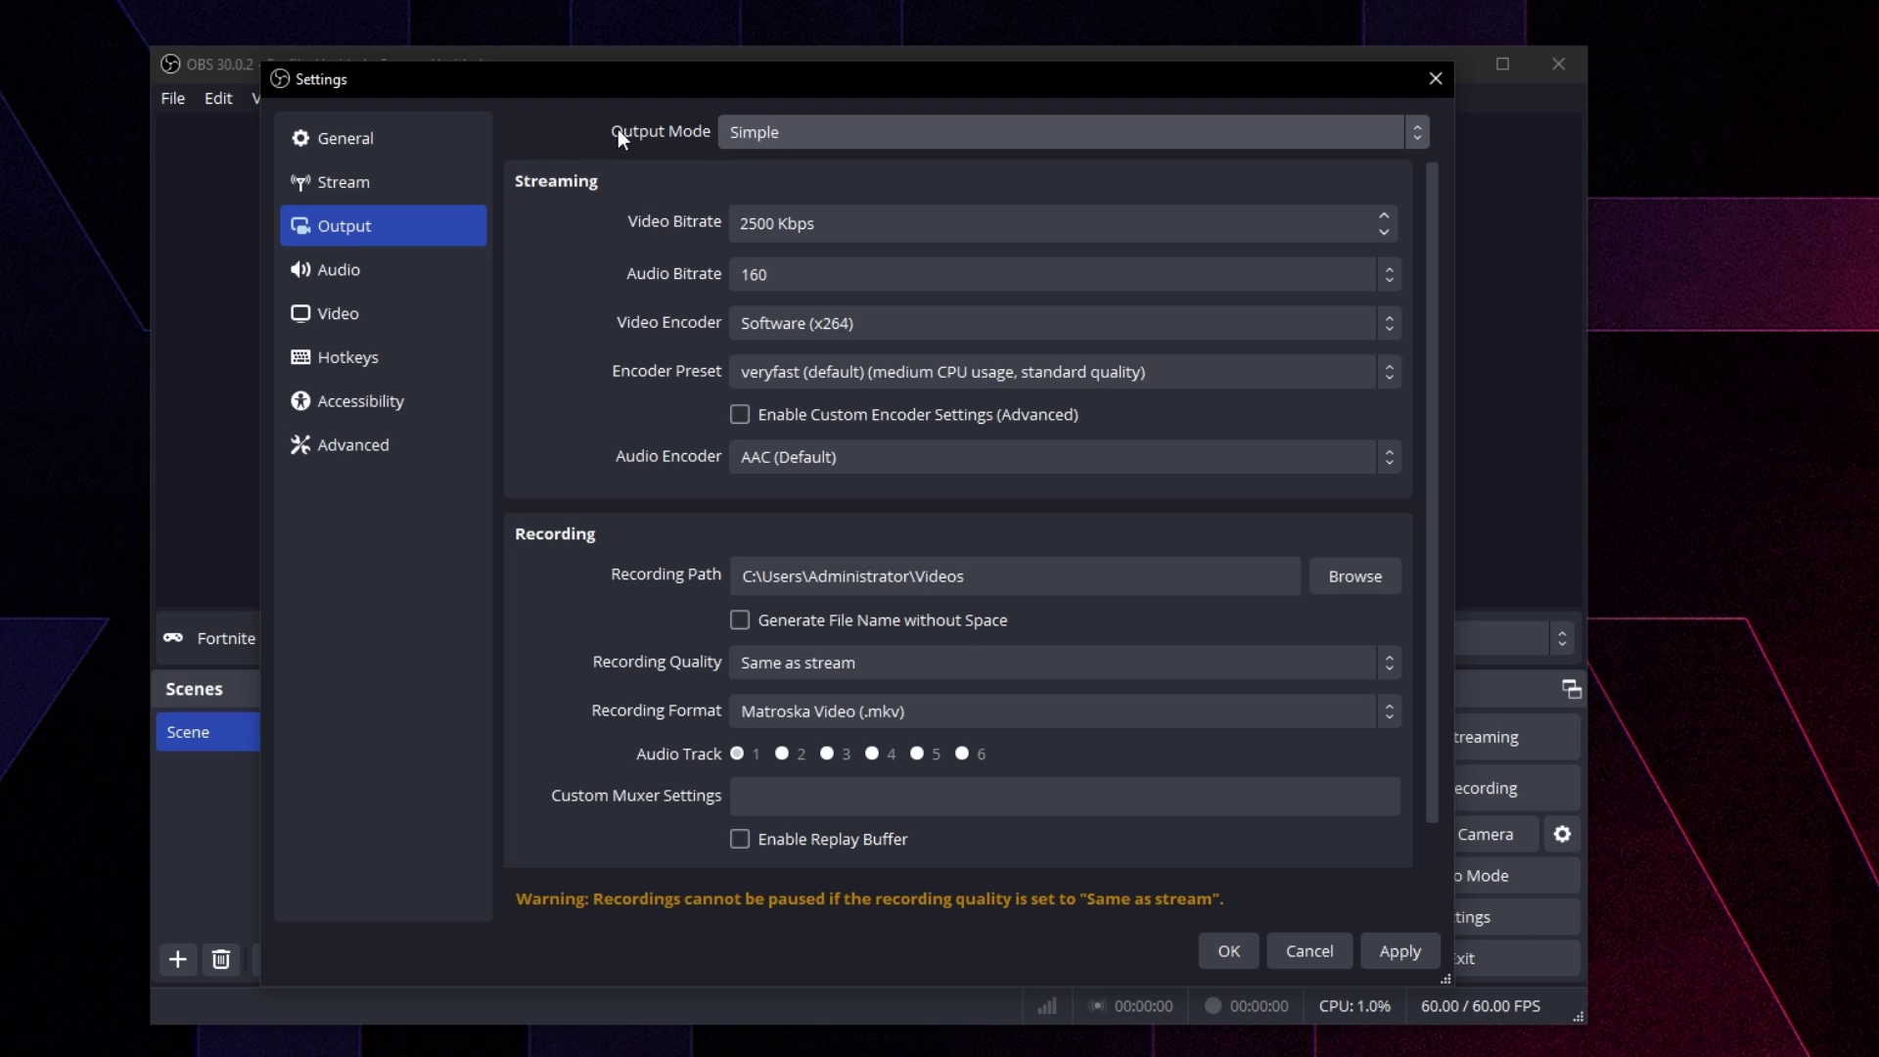
click(781, 132)
click(763, 179)
click(670, 182)
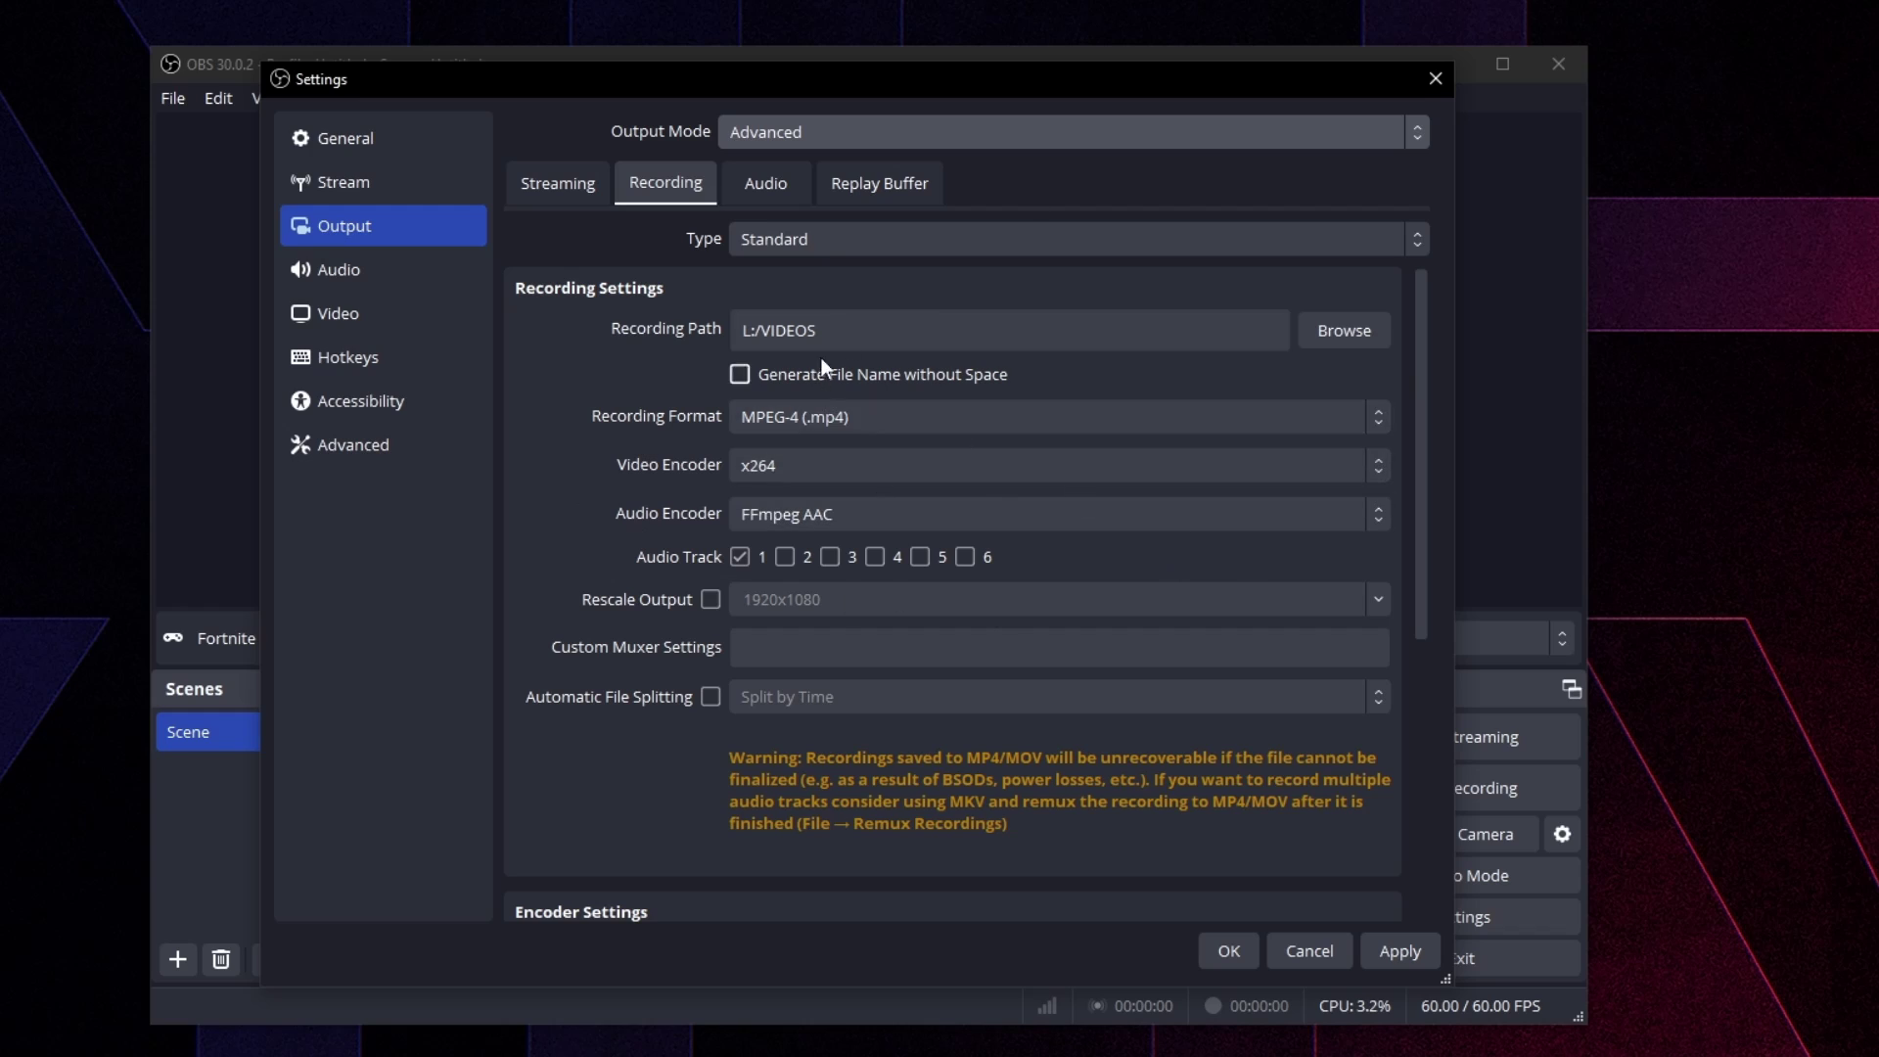
click(777, 462)
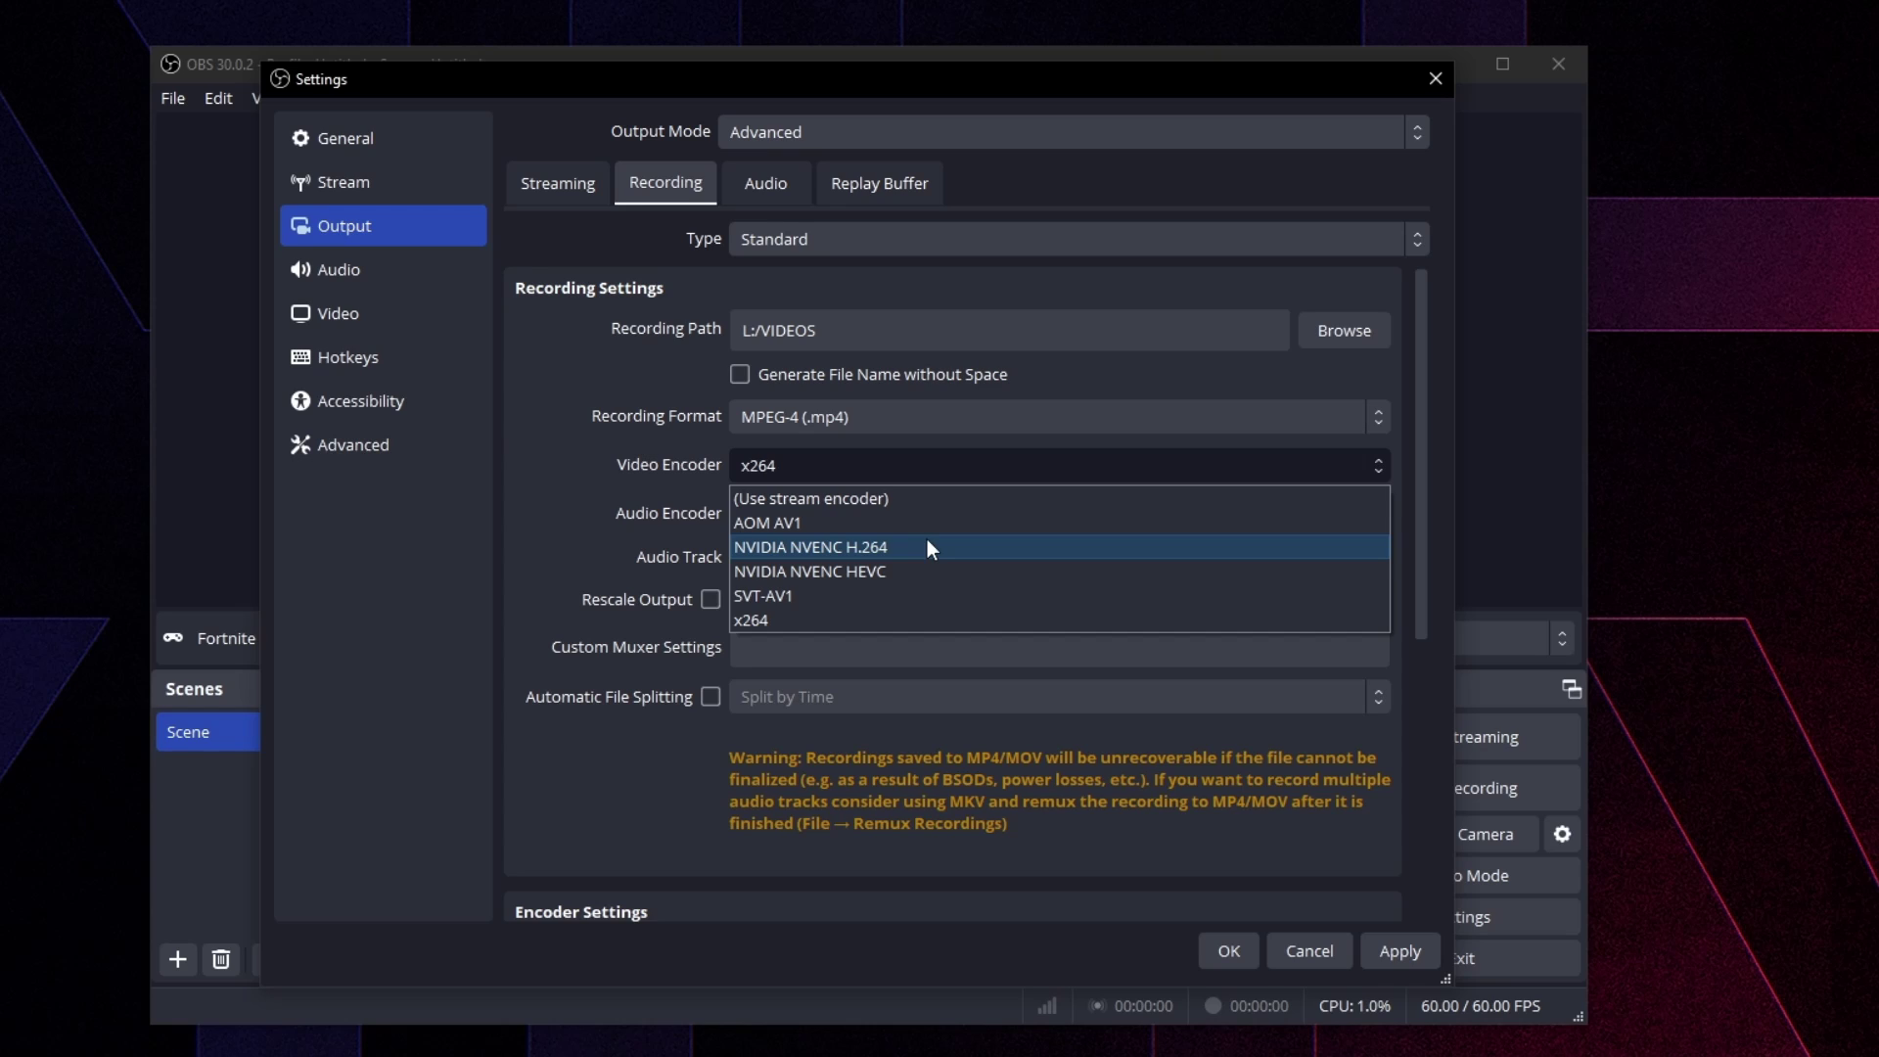
Choose NVIDIA NVENC H.264 for recording and set the bitrate to 25000 Kbps.
click(812, 546)
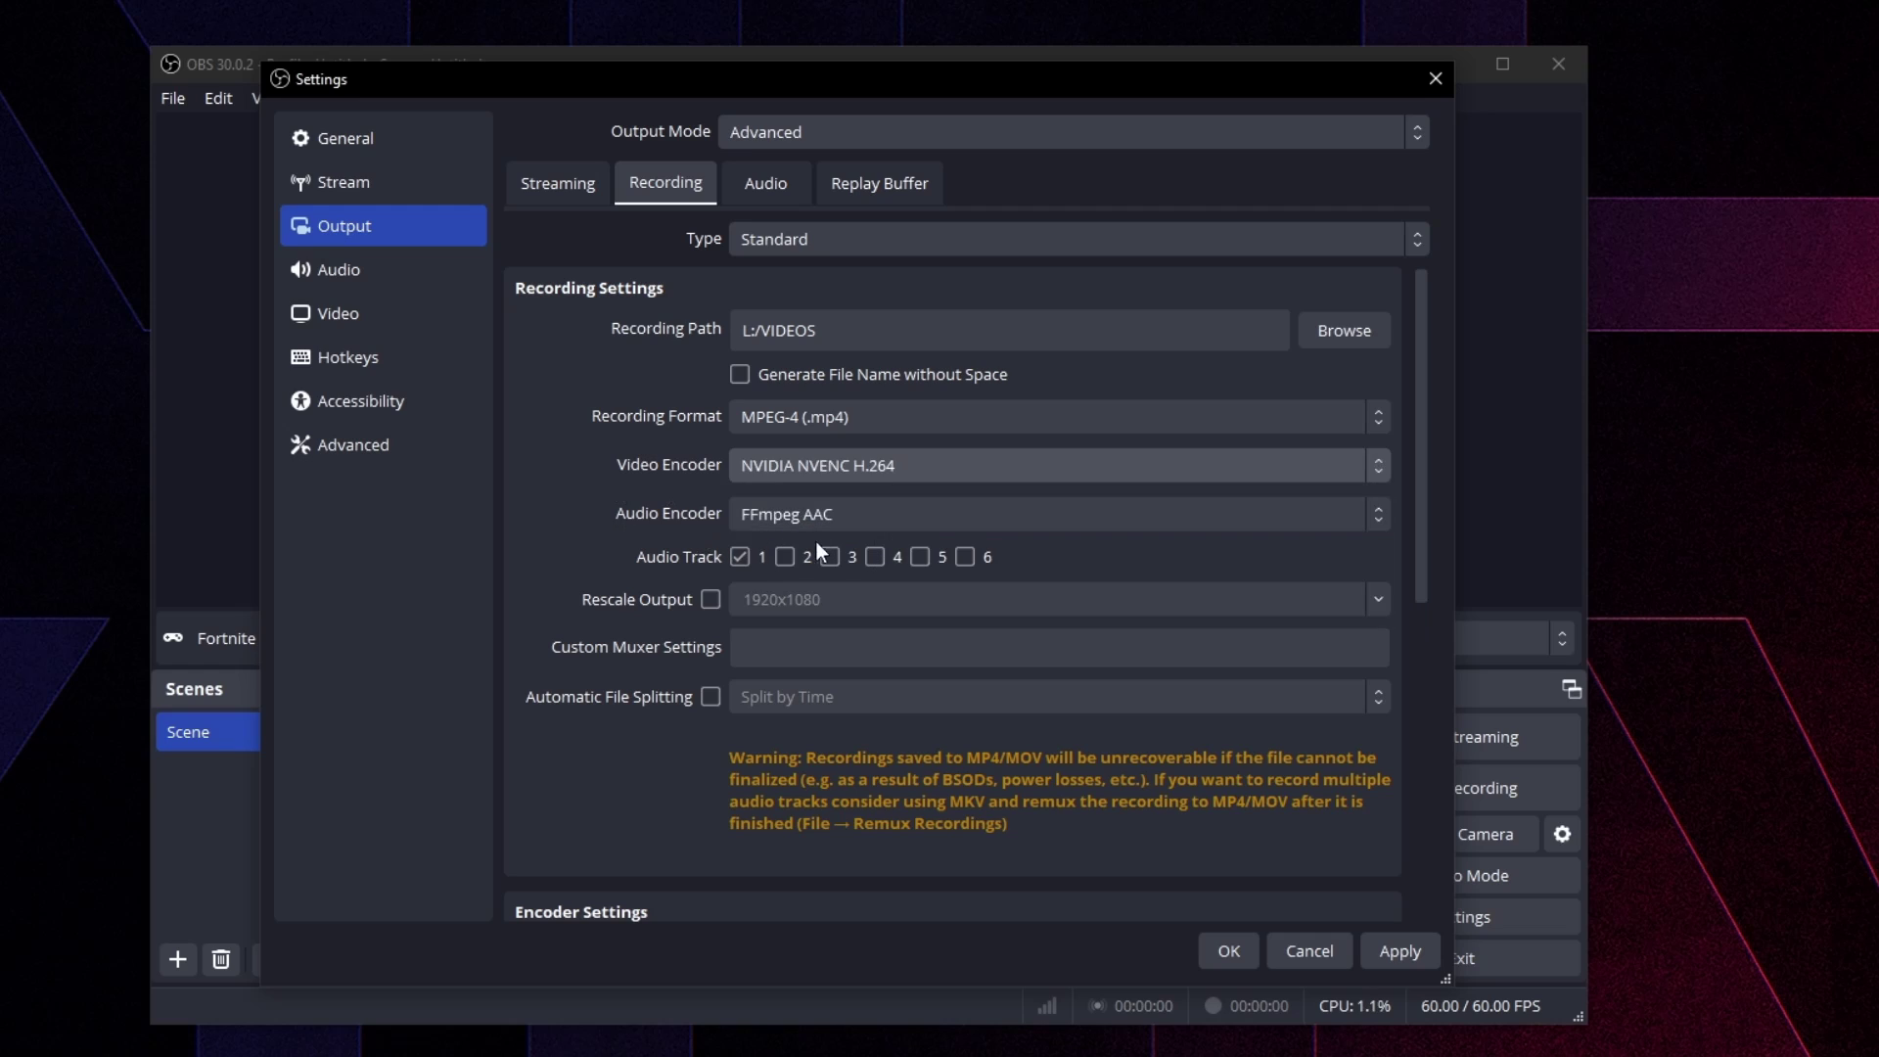
scroll(614, 631, down, 4)
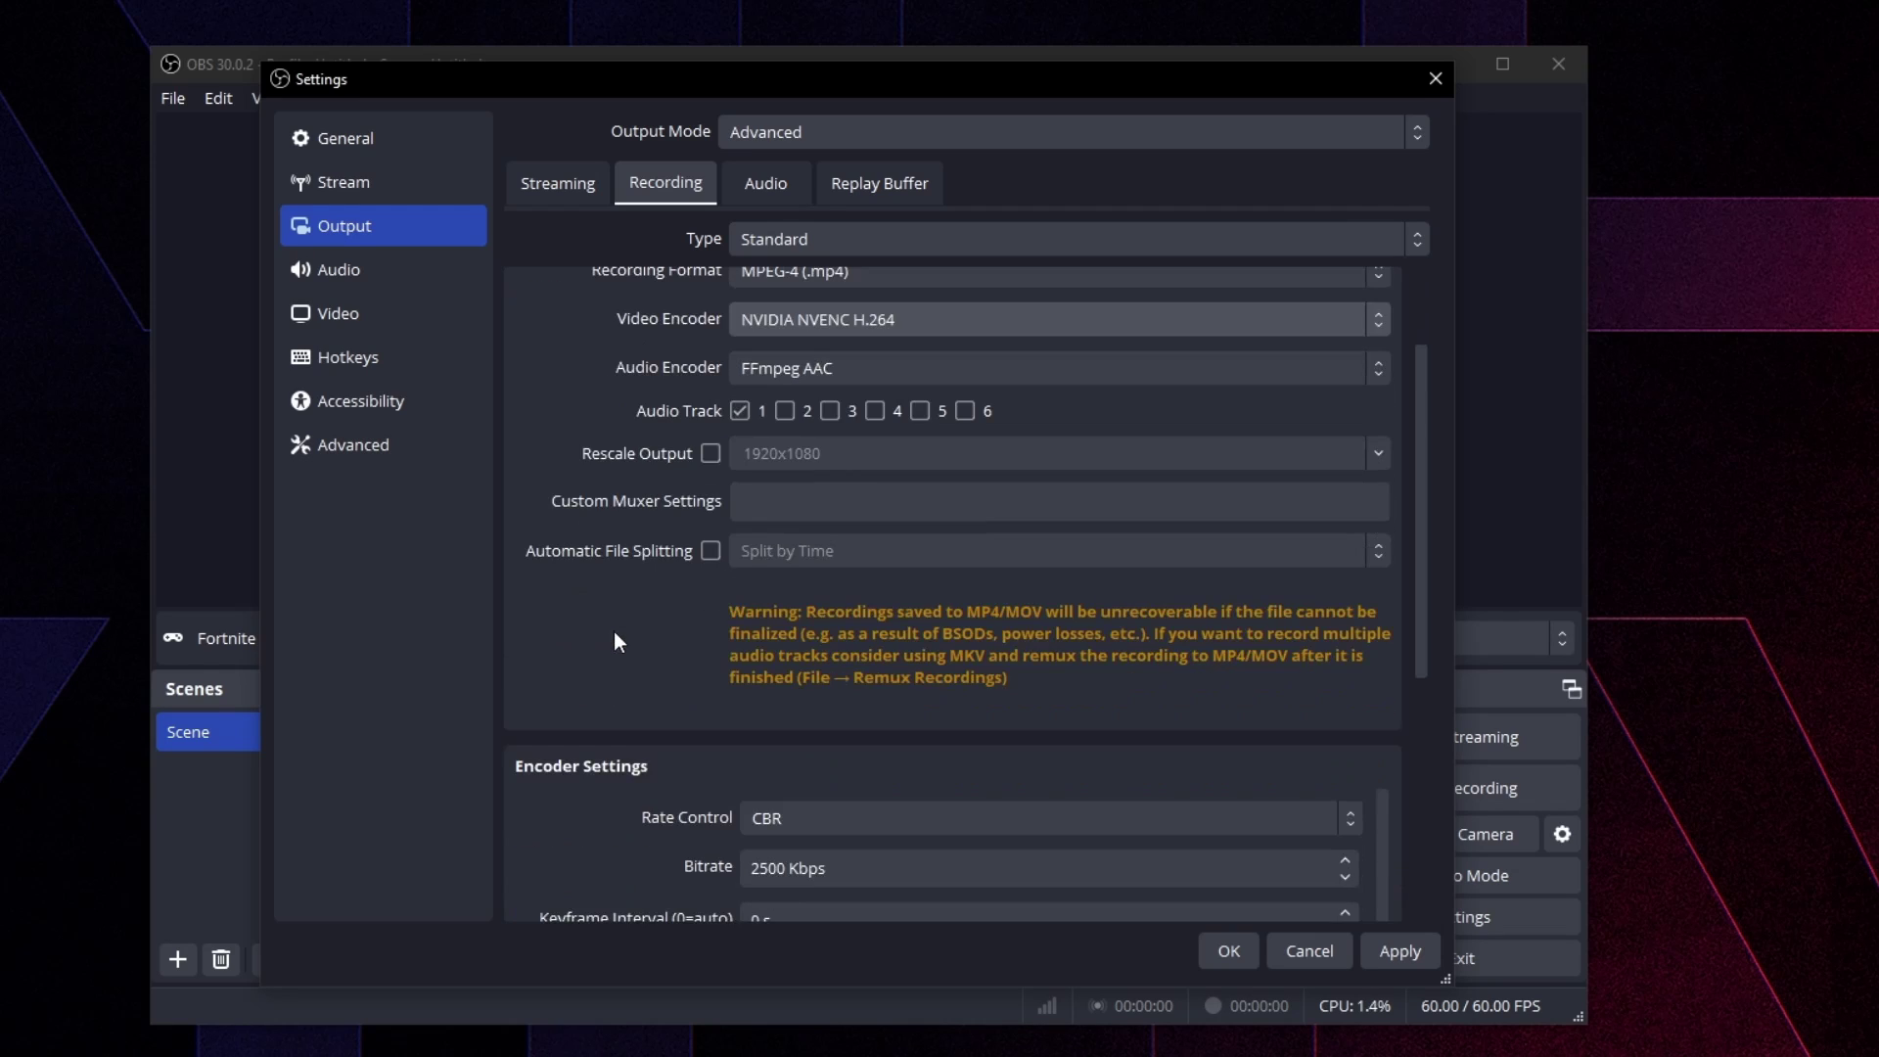
drag(751, 635, 762, 637)
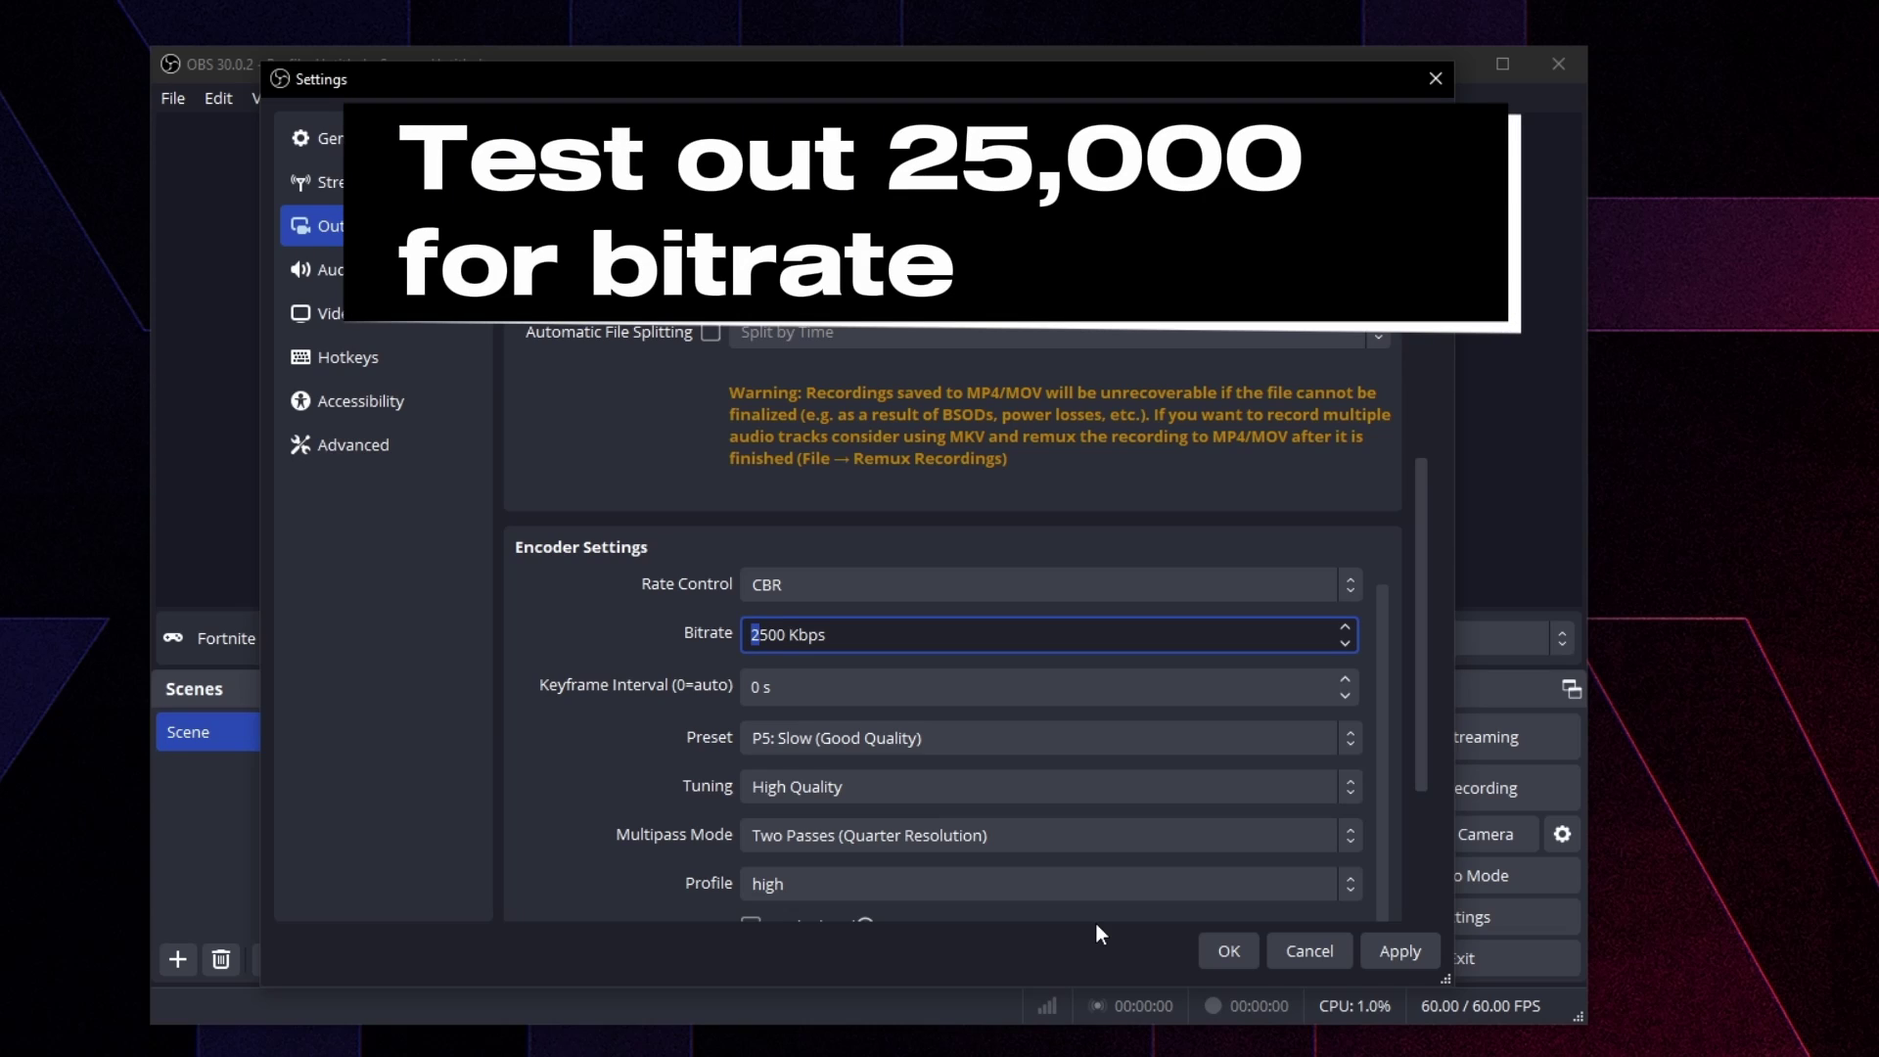
text(50)
key(Down)
key(ctrl+a)
text(25000)
key(Left)
key(Left)
key(Left)
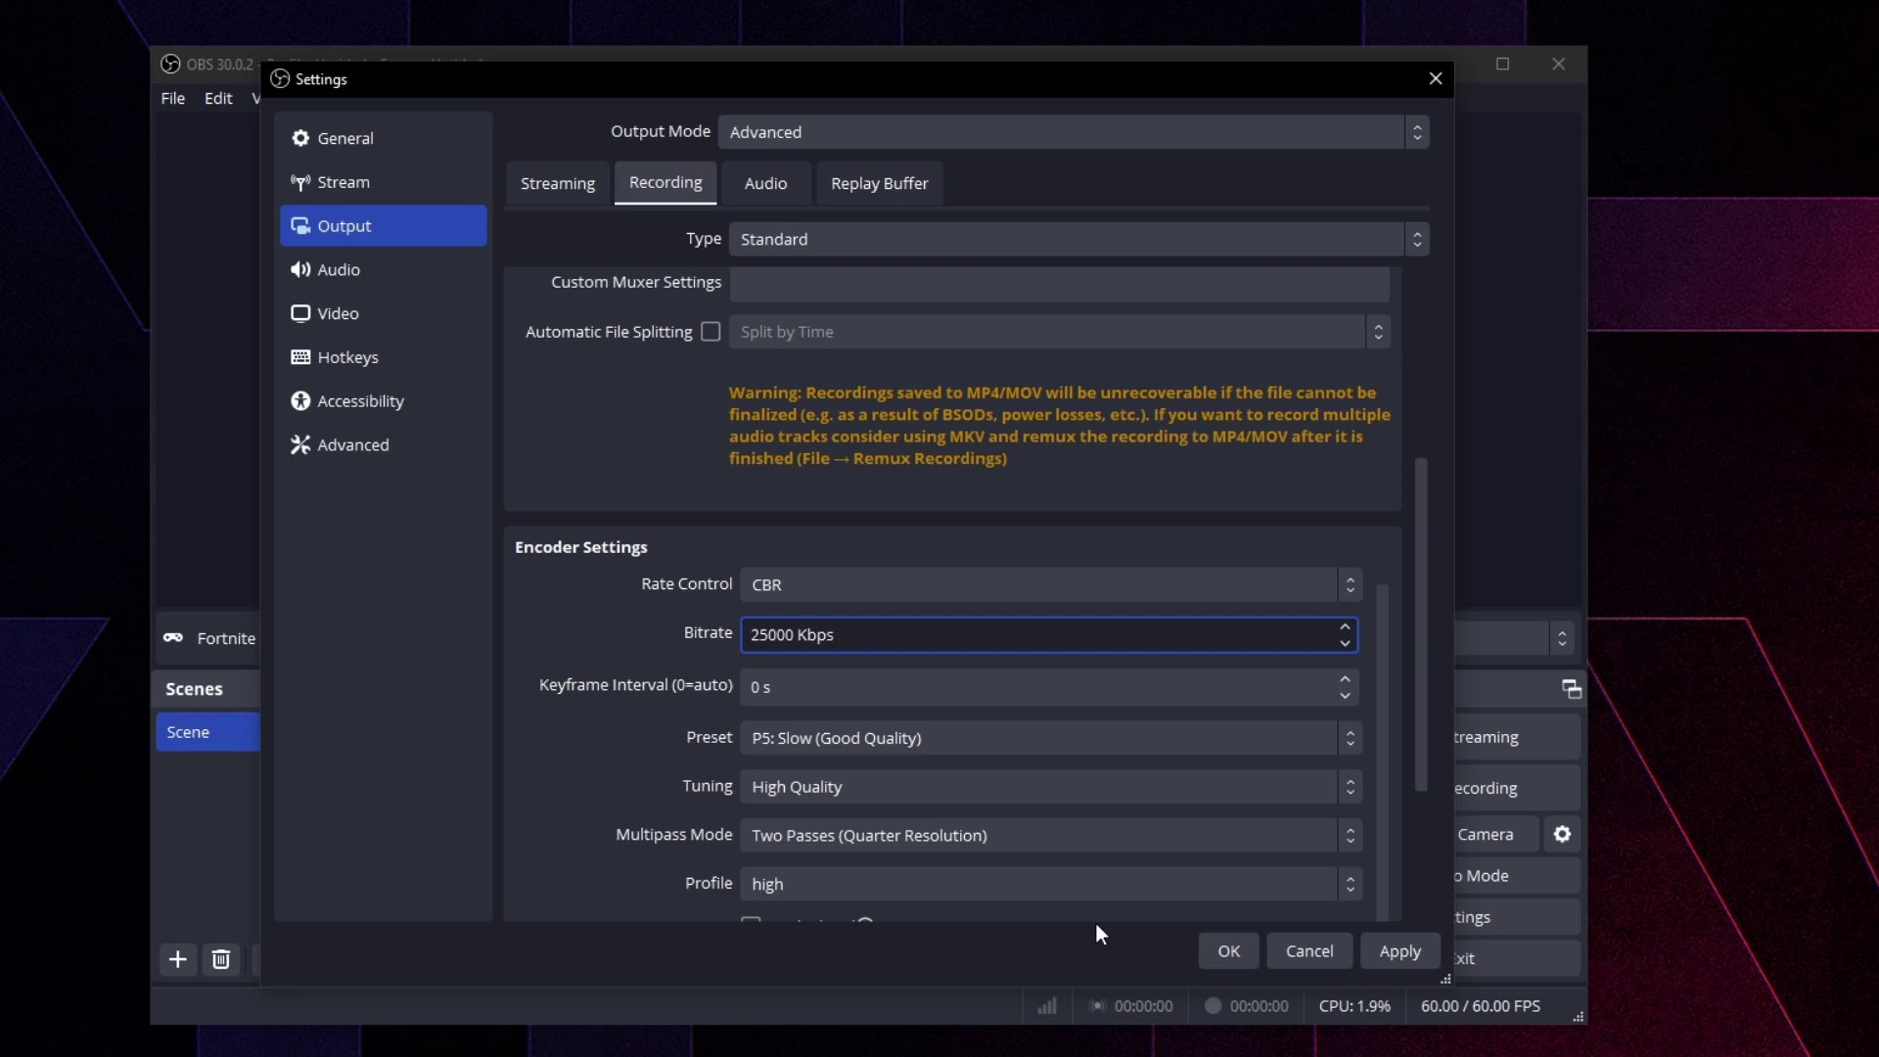
key(Left)
key(Left)
key(Right)
key(End)
Review the tuning and preset options, keeping the P5: Slow preset.
scroll(895, 701, down, 3)
click(801, 565)
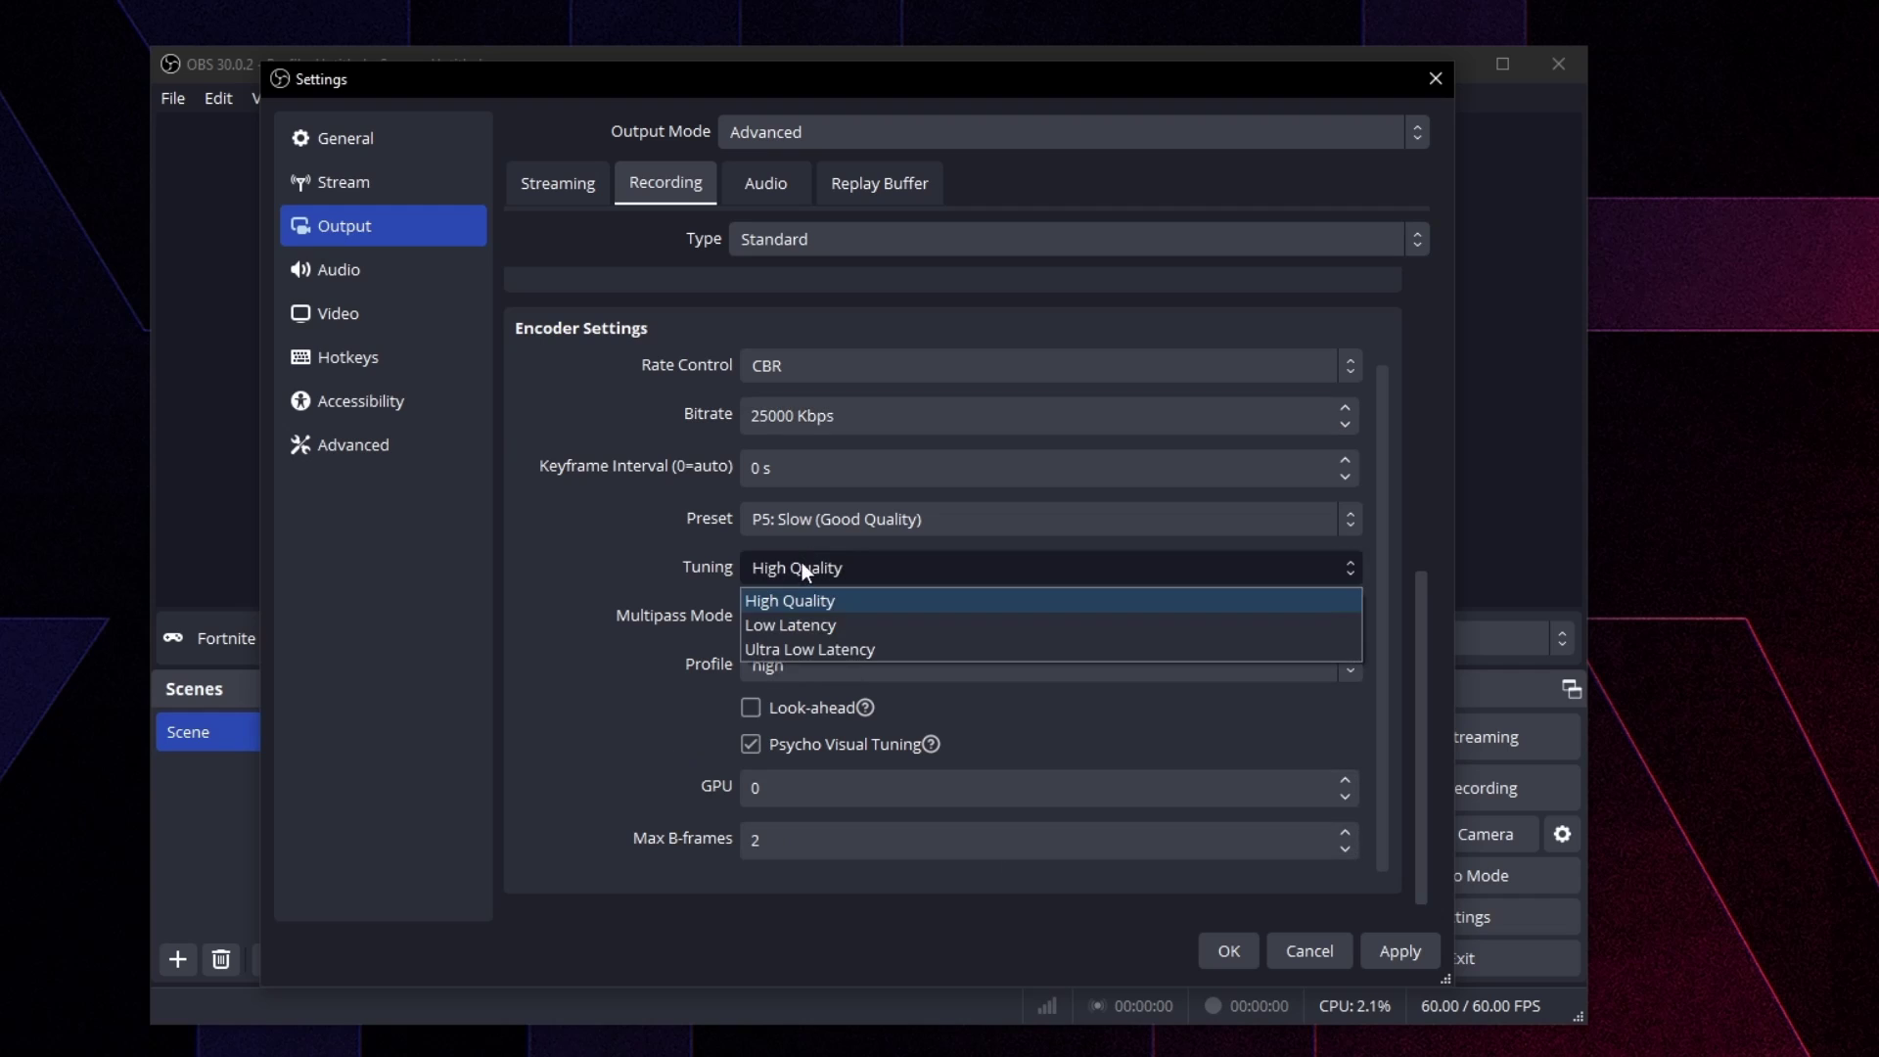
click(818, 517)
click(1214, 650)
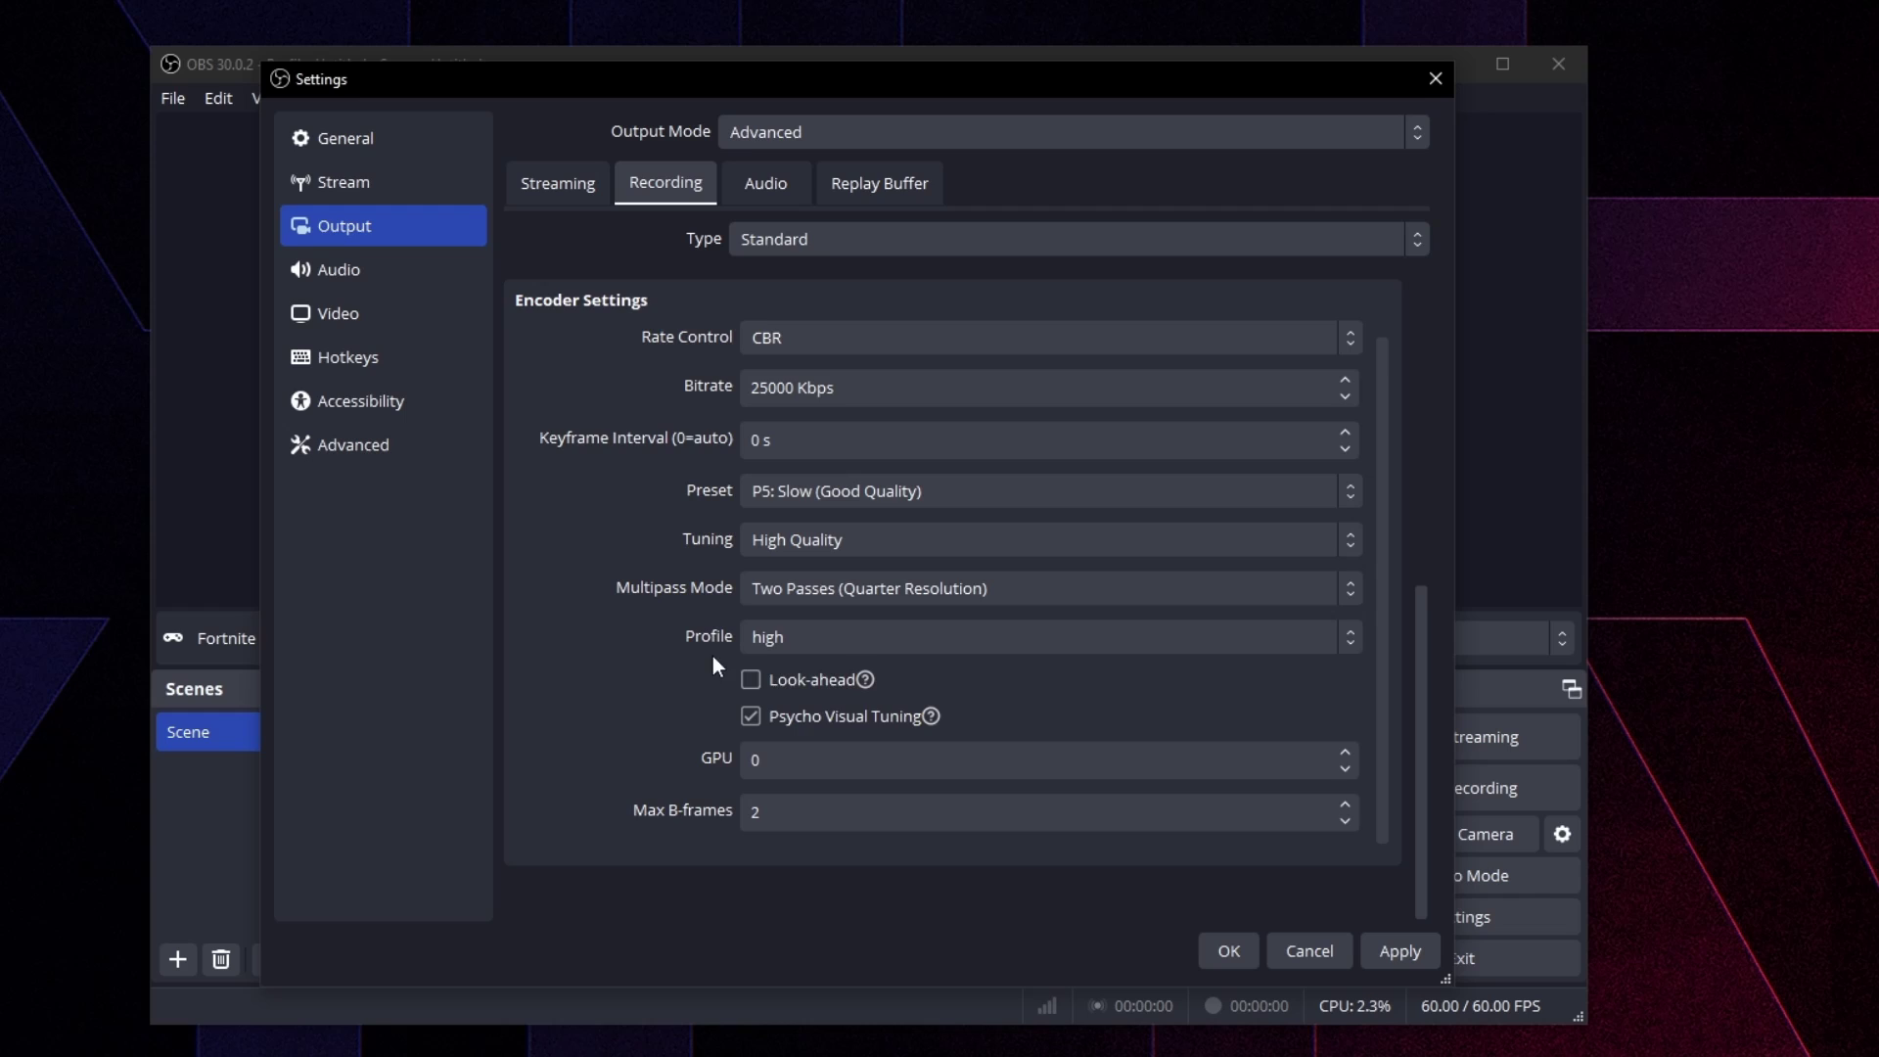
scroll(716, 396, up, 4)
scroll(654, 583, down, 5)
Apply the recording settings and enable the replay buffer.
click(1383, 938)
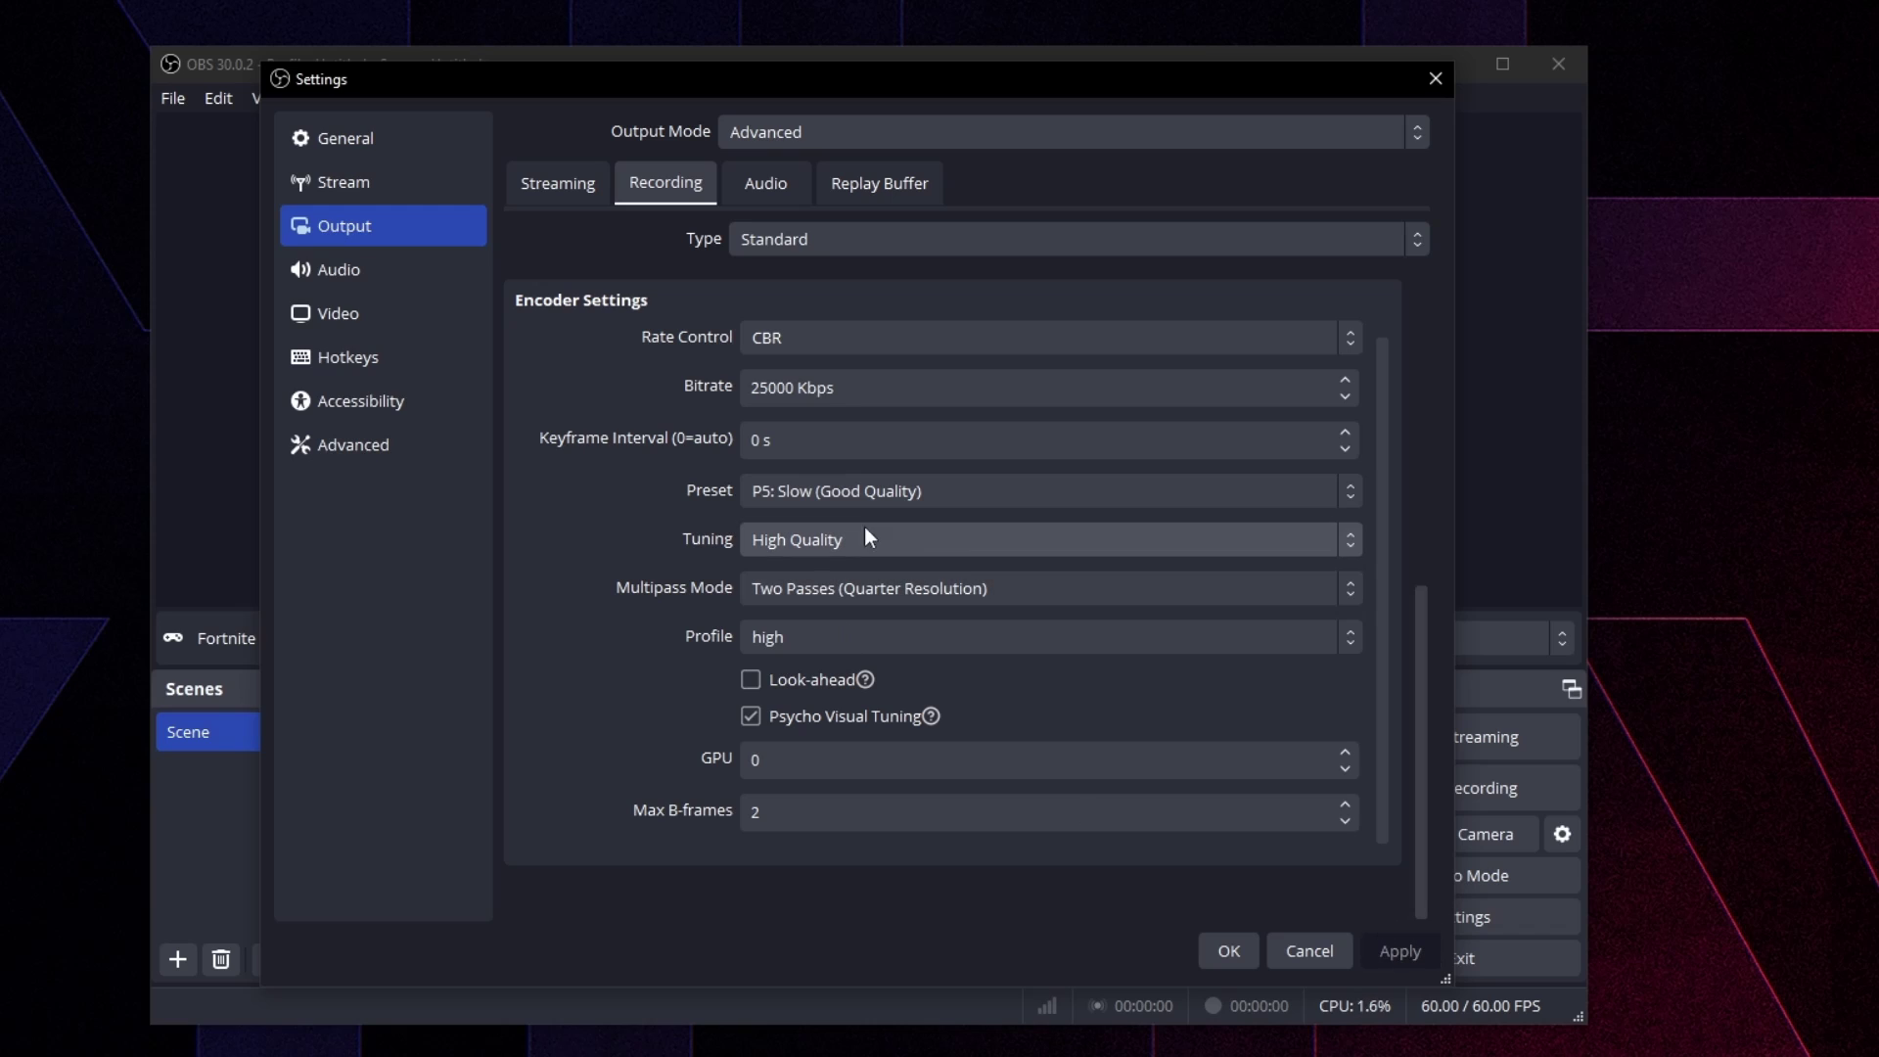
click(856, 186)
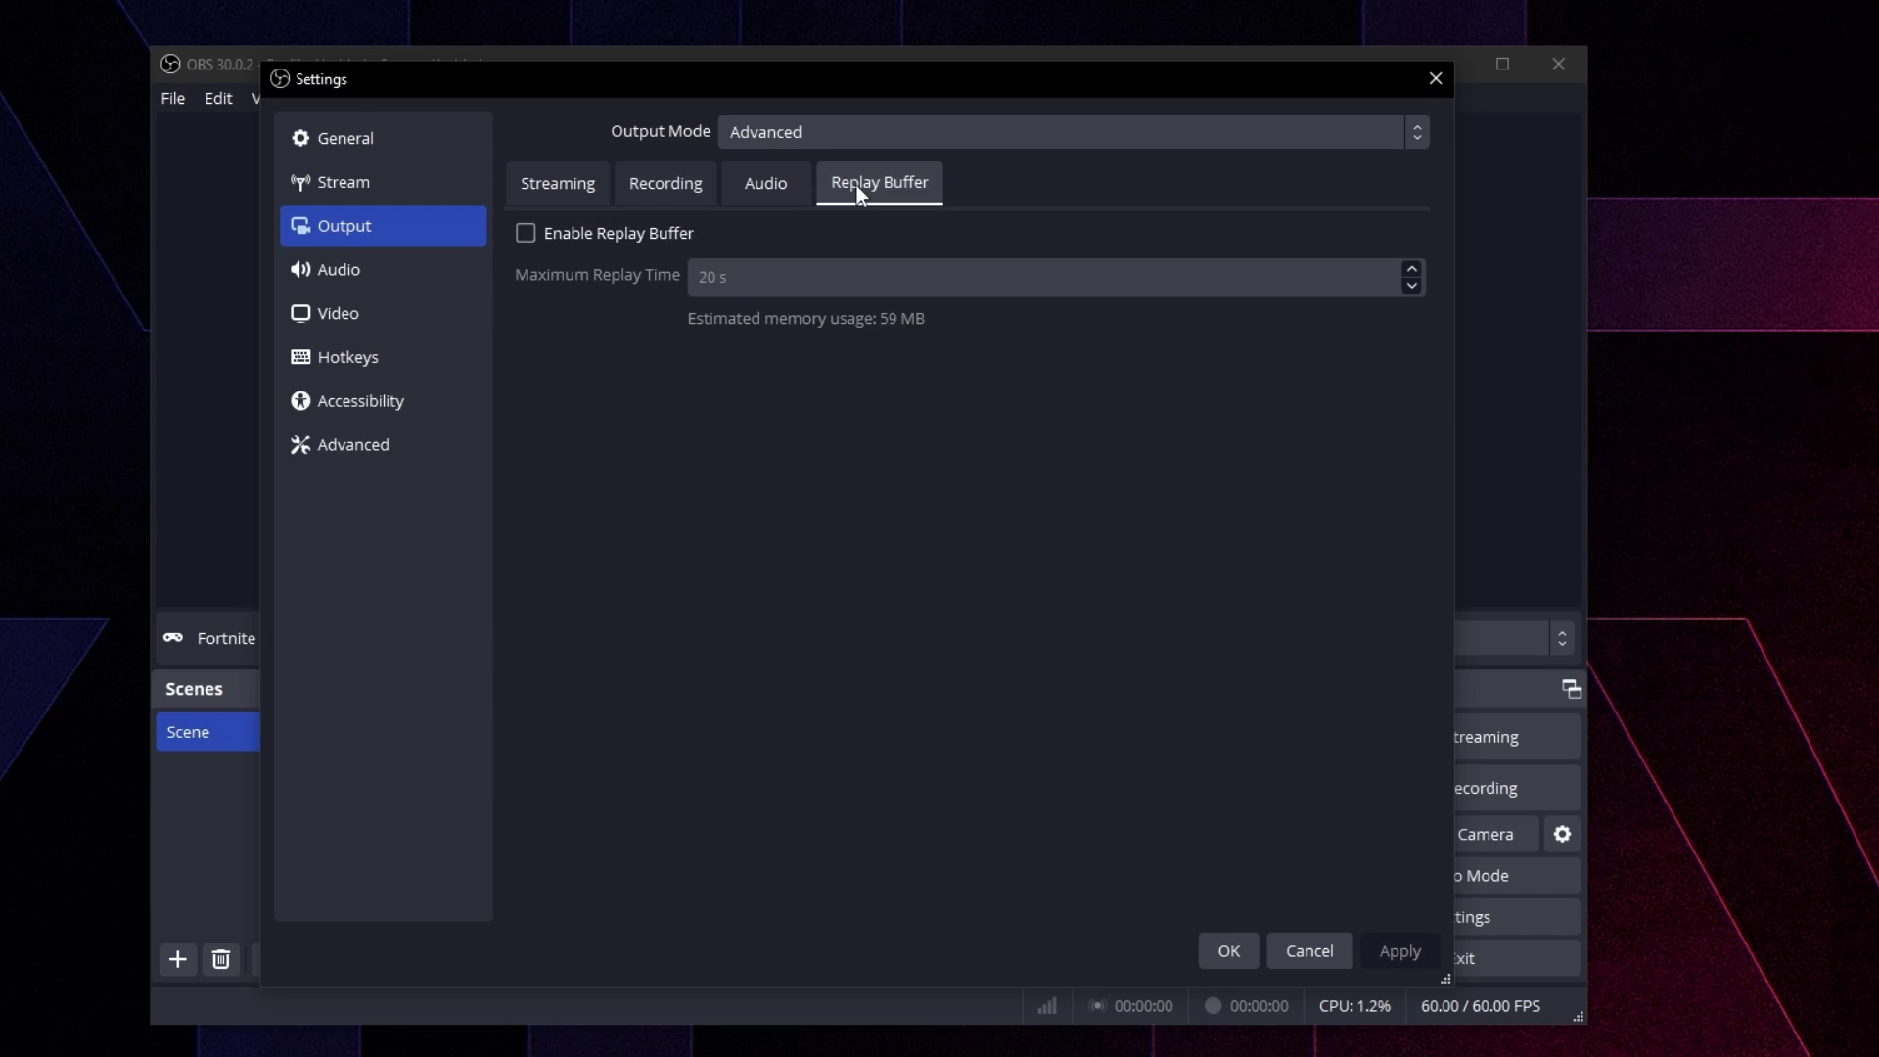
click(526, 233)
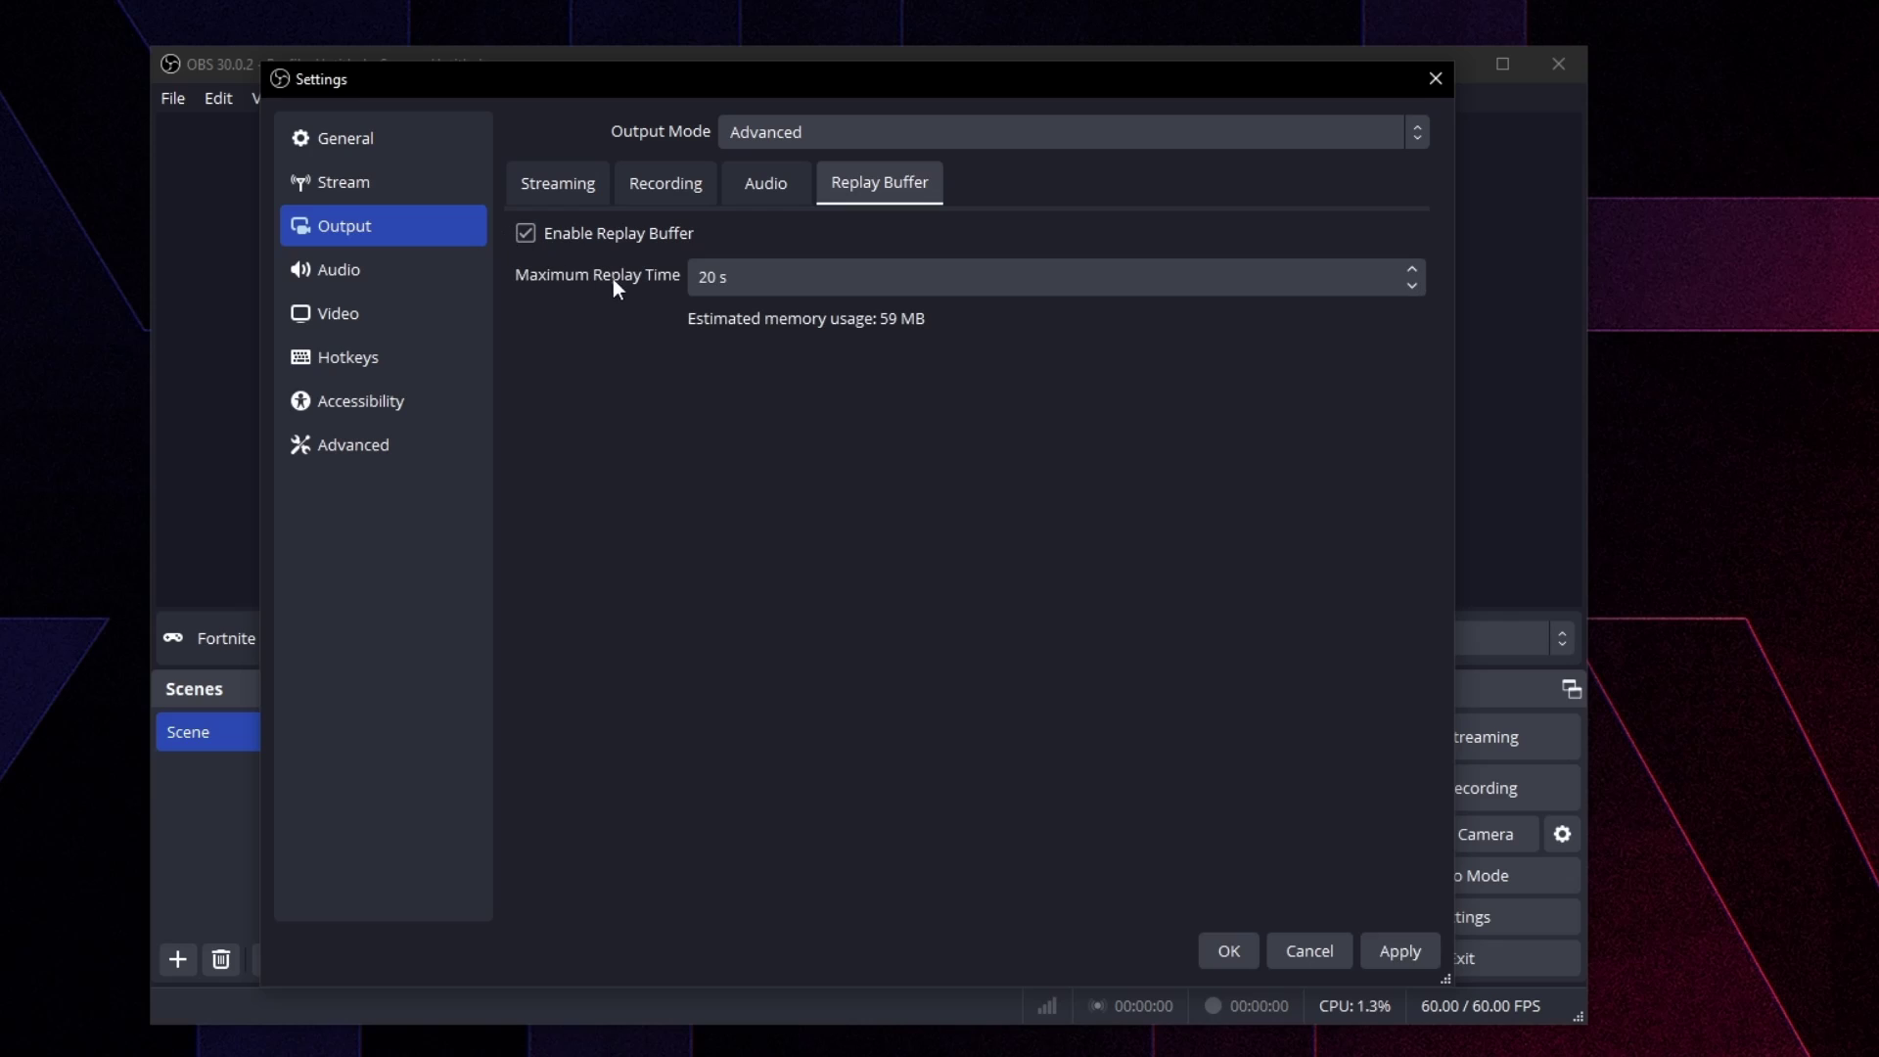
Change Maximum Replay Time to 30 seconds and apply it.
click(704, 277)
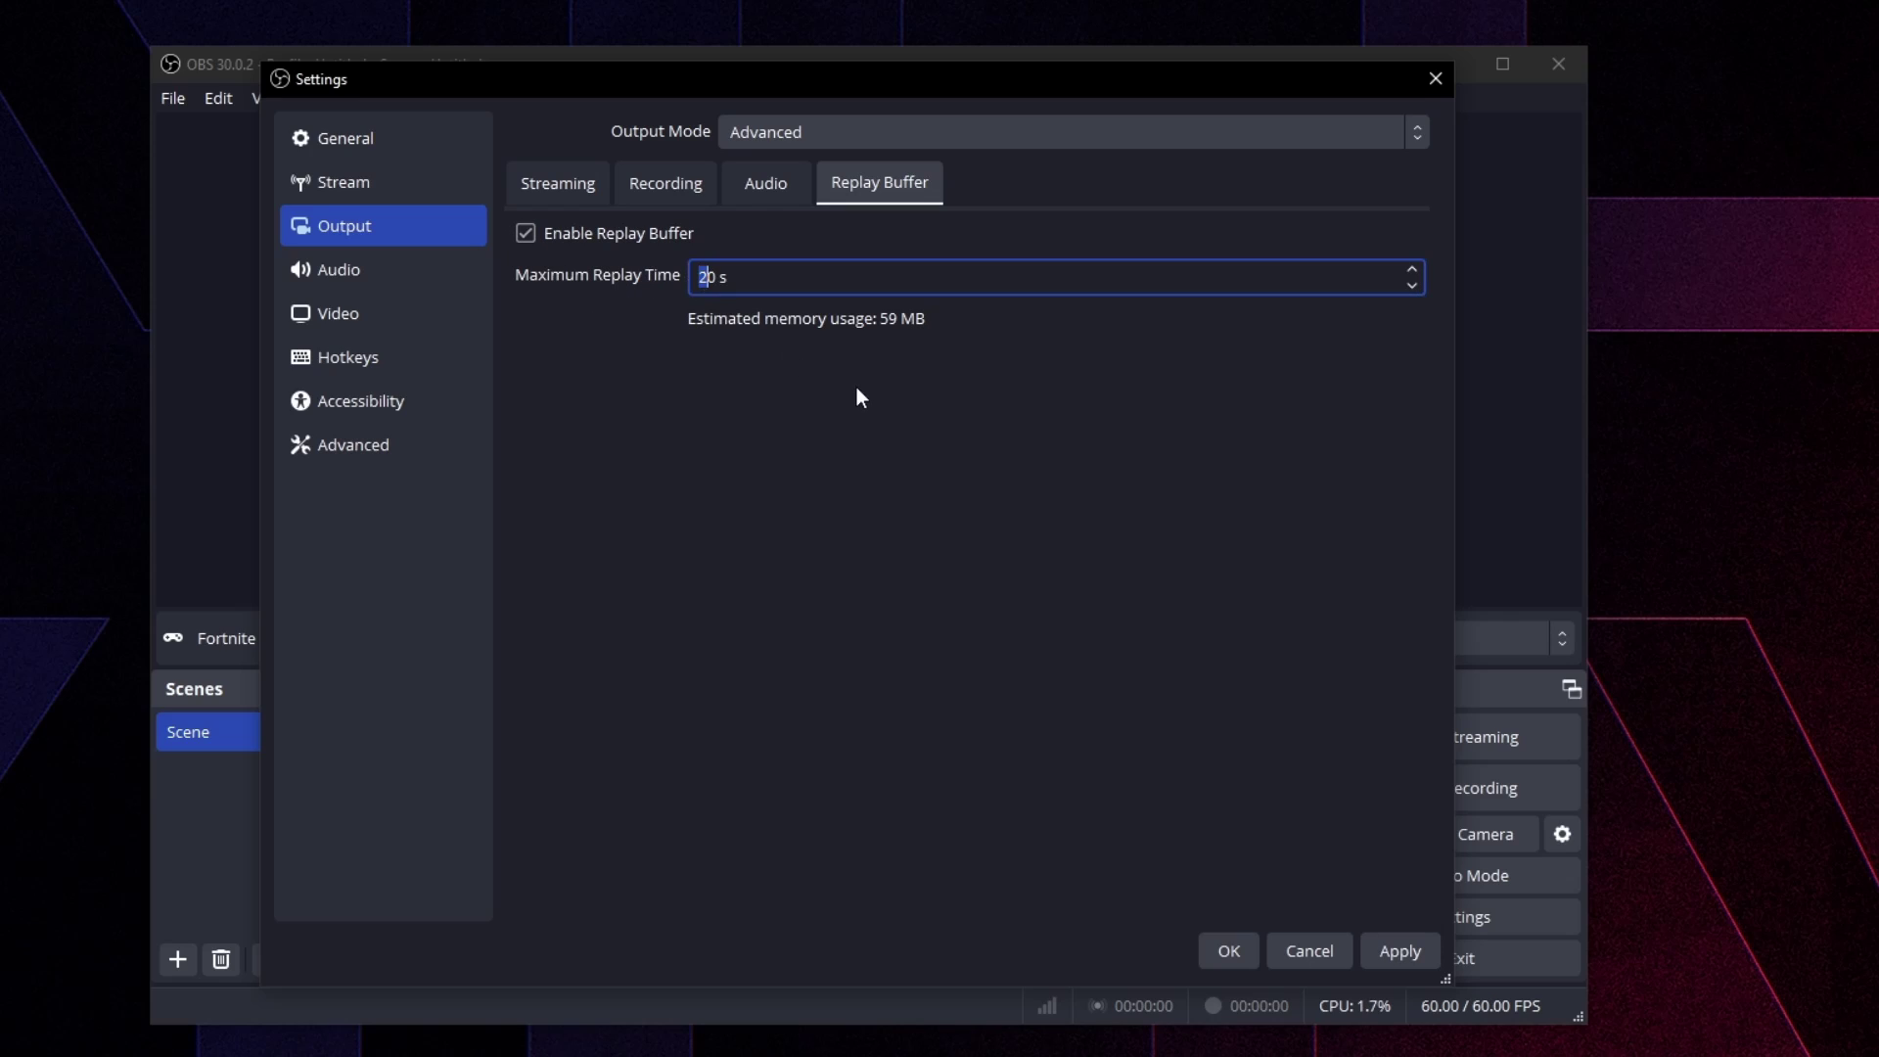
text(3)
key(ctrl+a)
drag(730, 277, 689, 285)
click(717, 282)
key(Return)
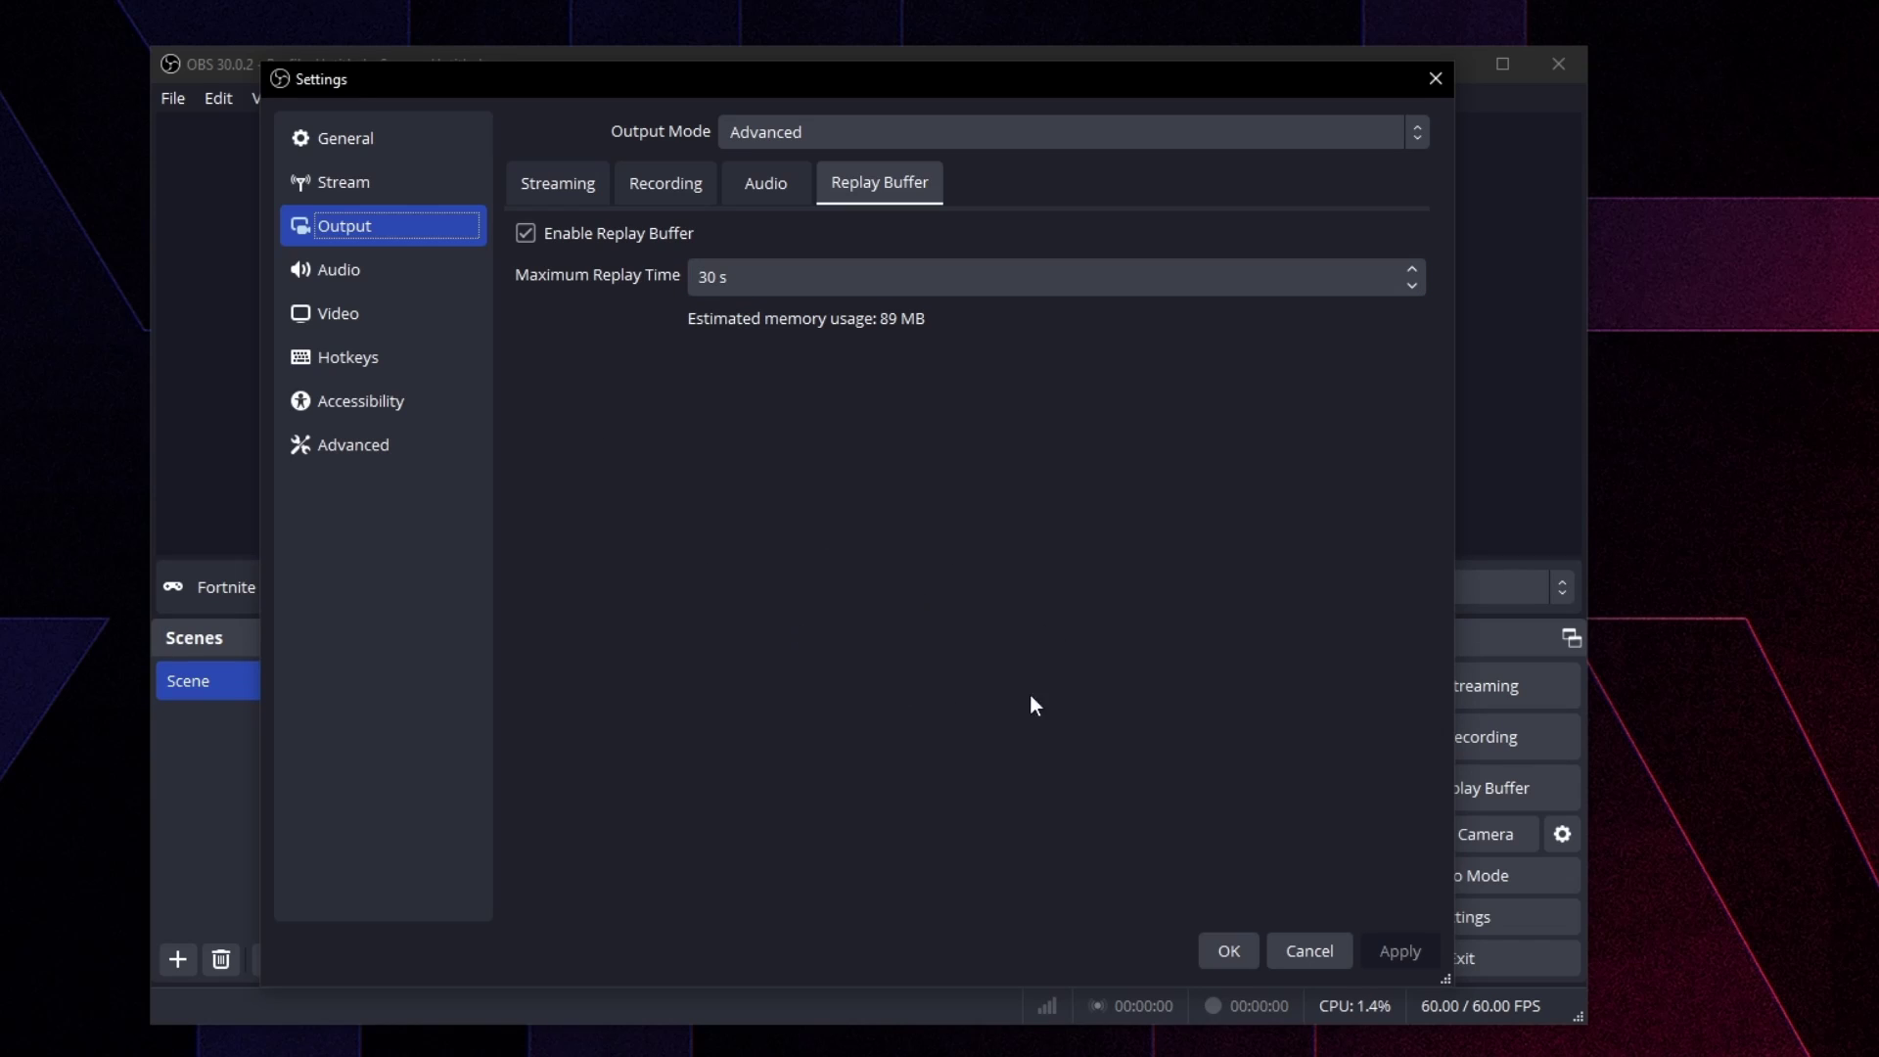
Confirm the Settings window with OK to get back to the main OBS window.
click(1280, 945)
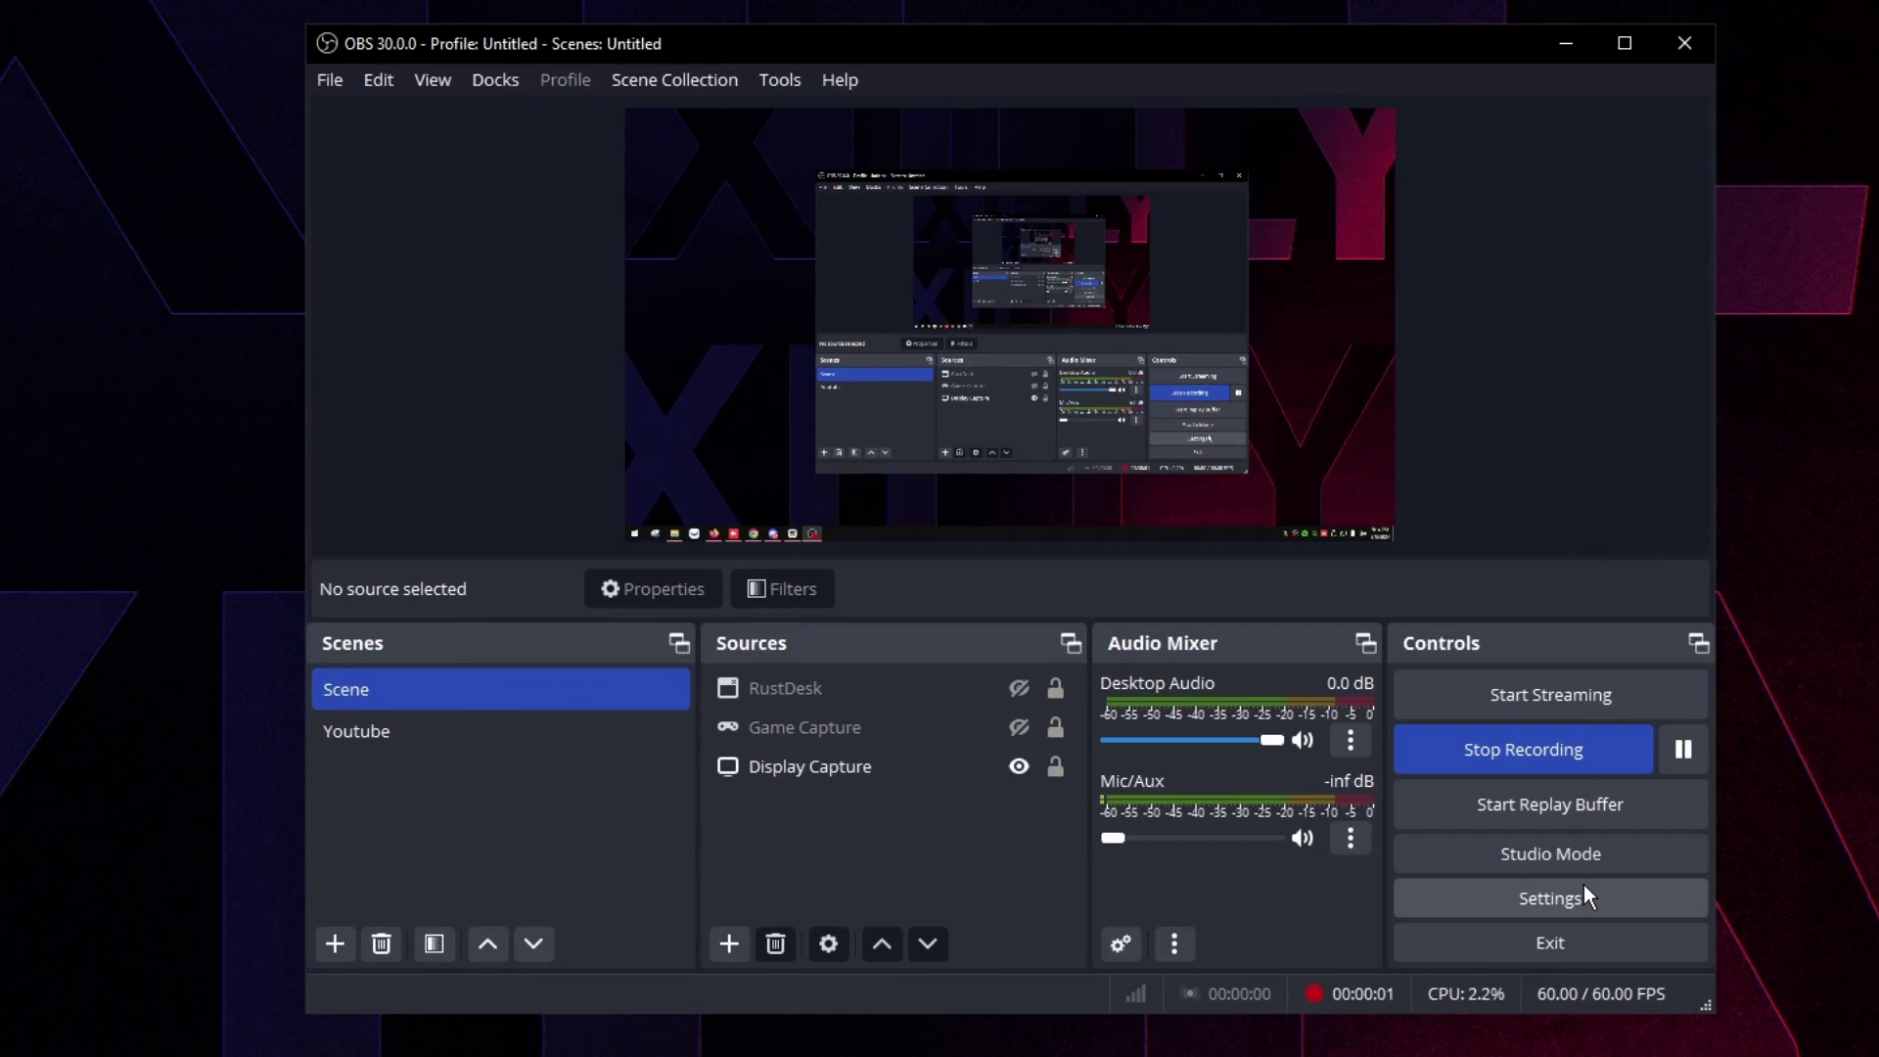
Clear the Save Replay hotkey in Settings > Hotkeys, assign F12, and apply.
click(1583, 884)
click(450, 328)
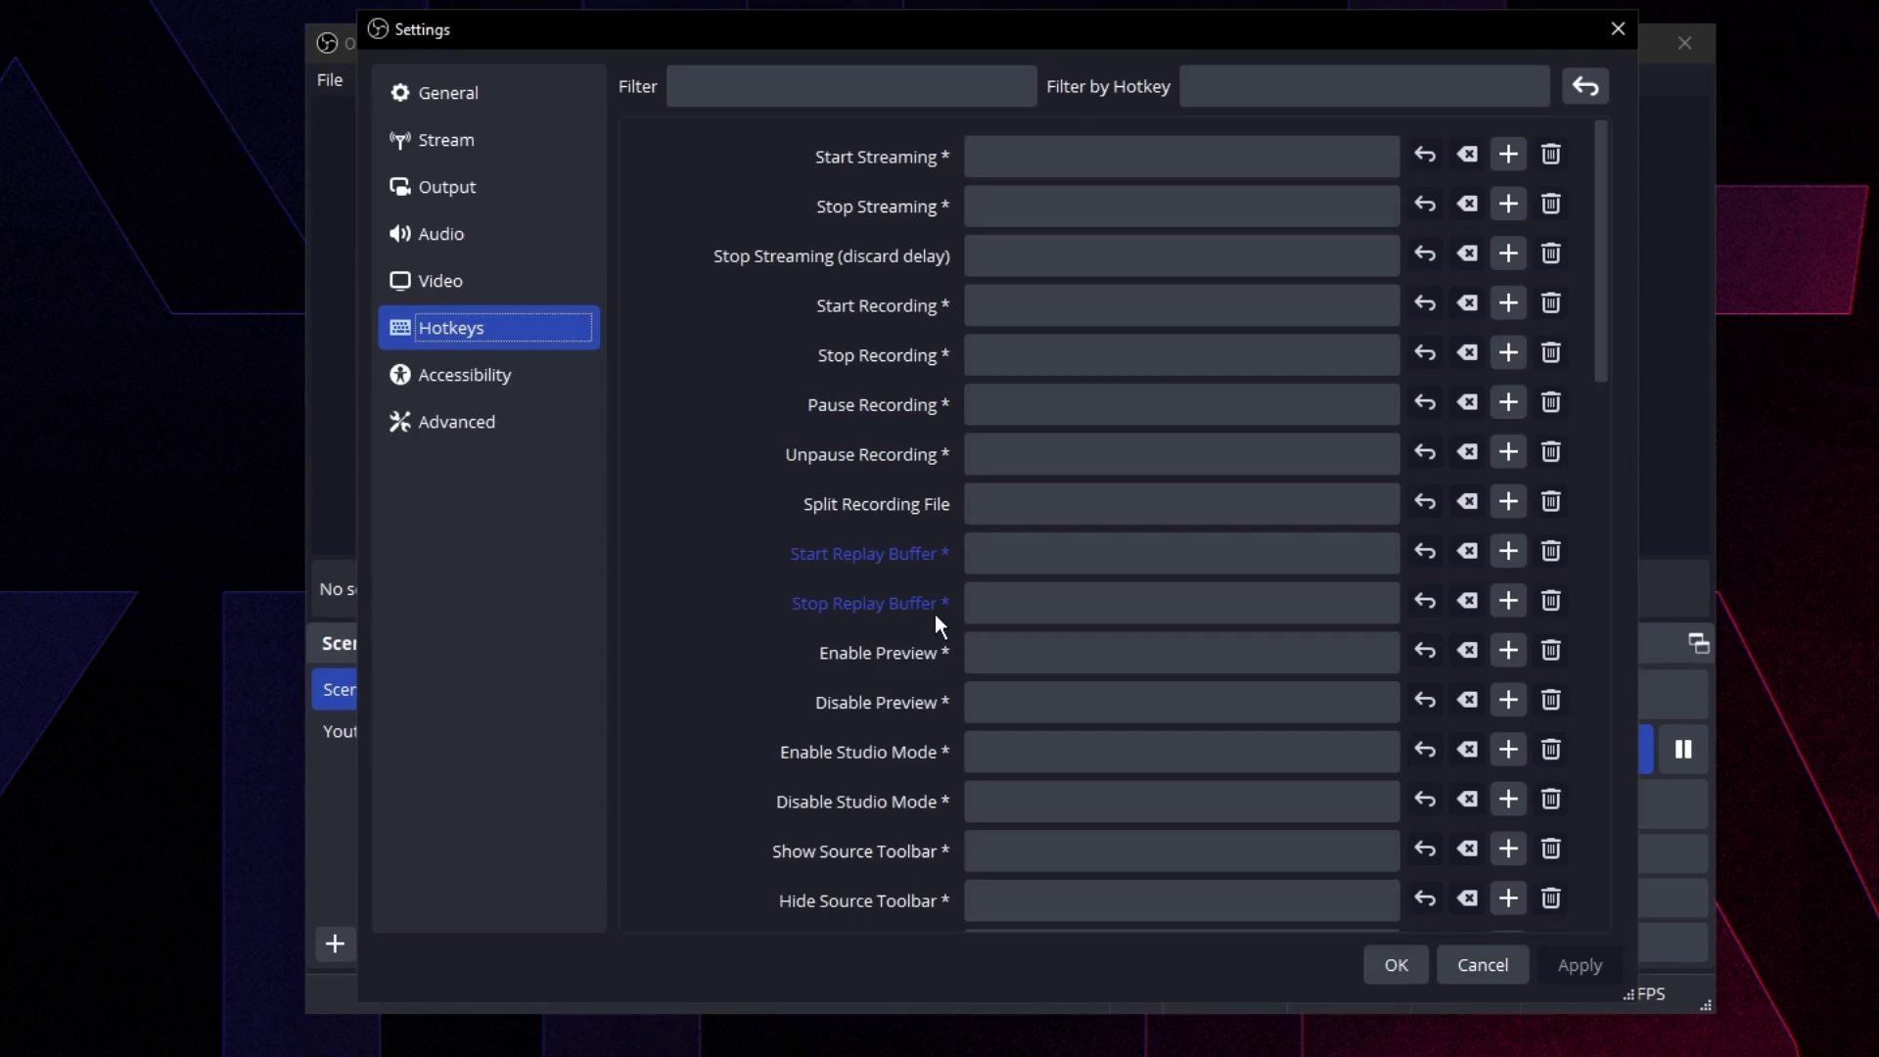
scroll(916, 685, down, 5)
scroll(918, 687, down, 5)
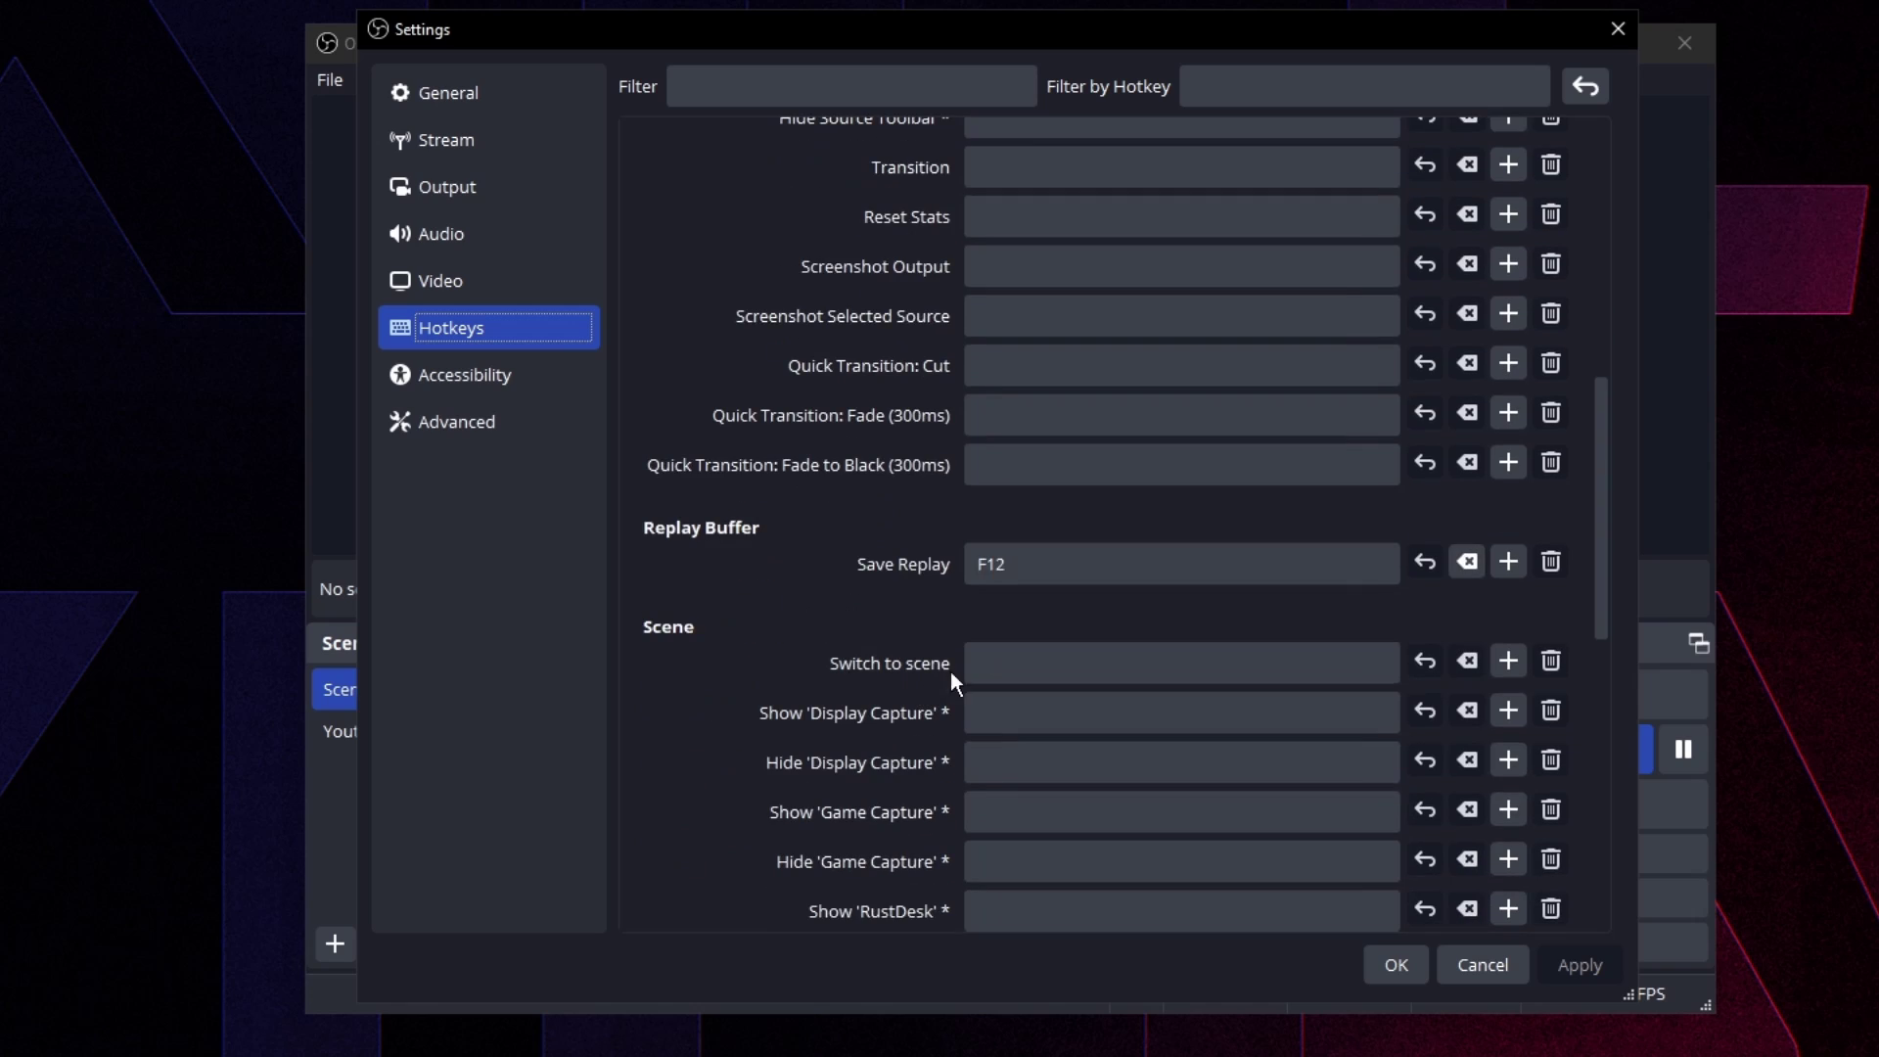
click(1046, 564)
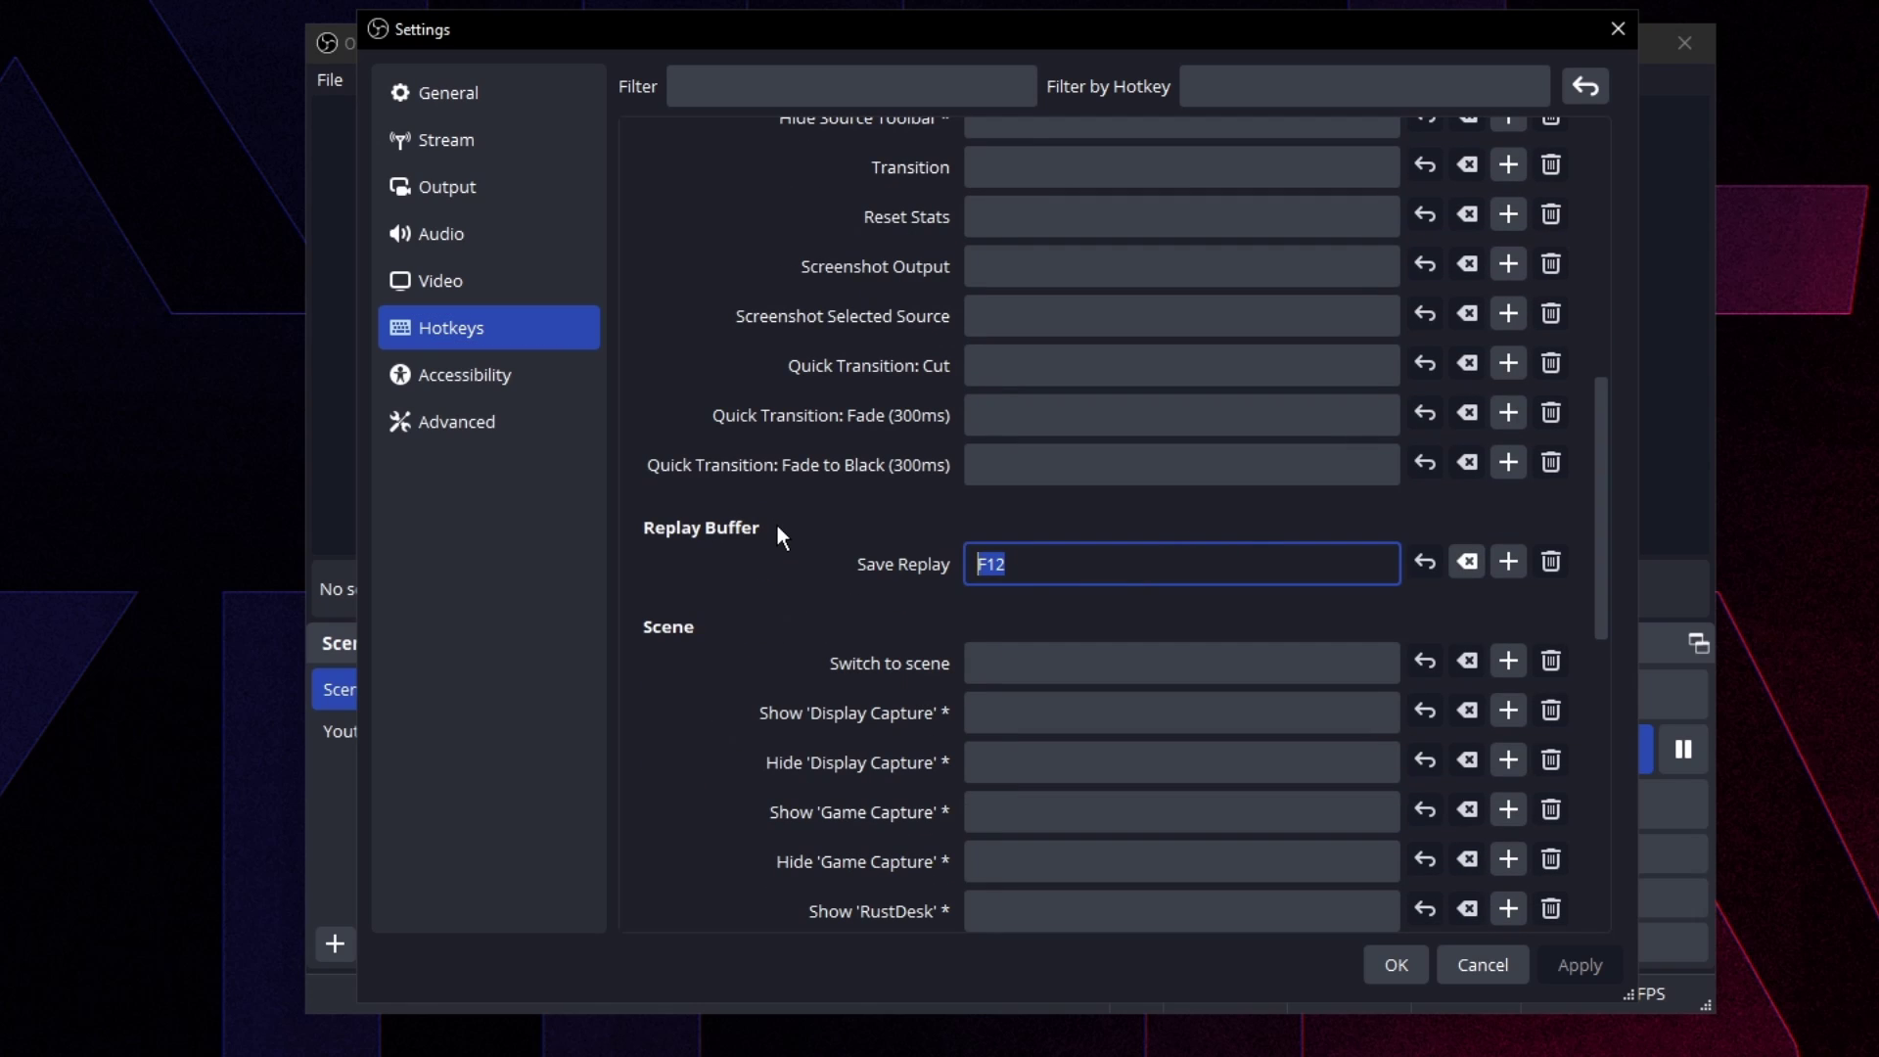
key(BackSpace)
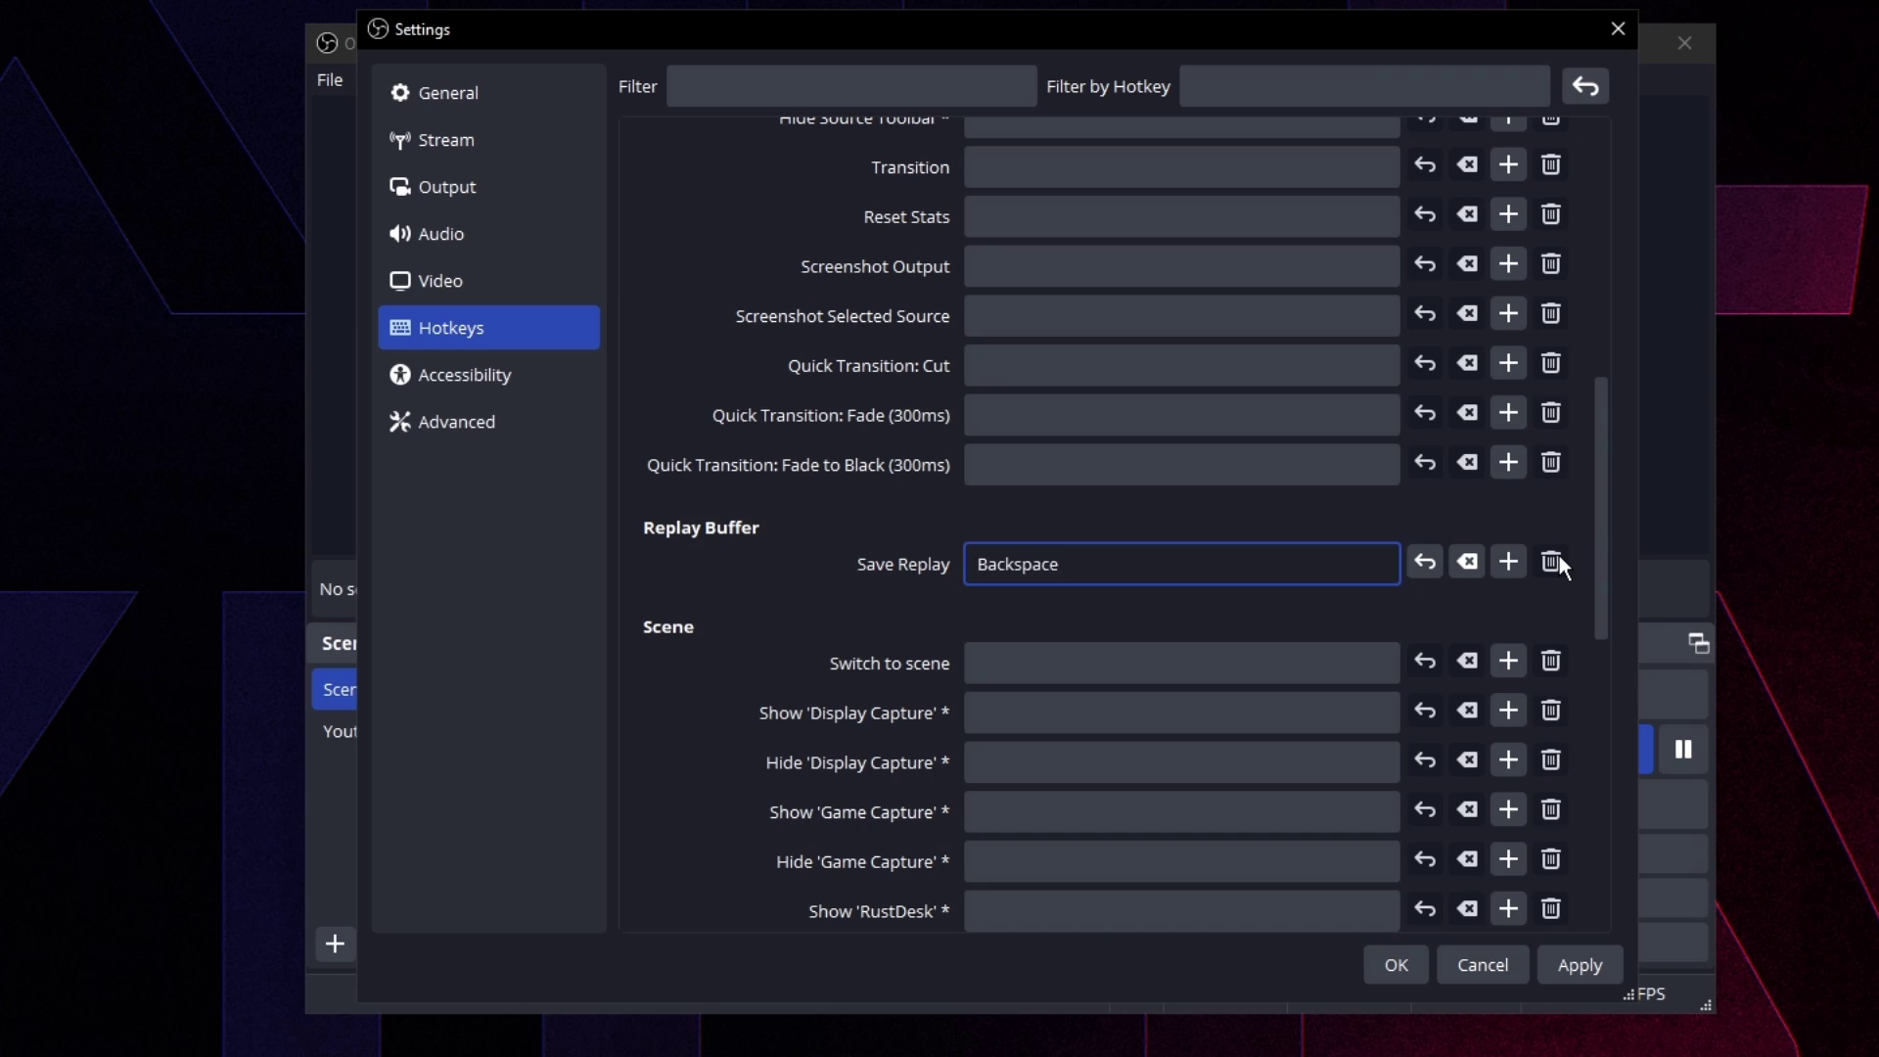
click(1532, 566)
click(1467, 562)
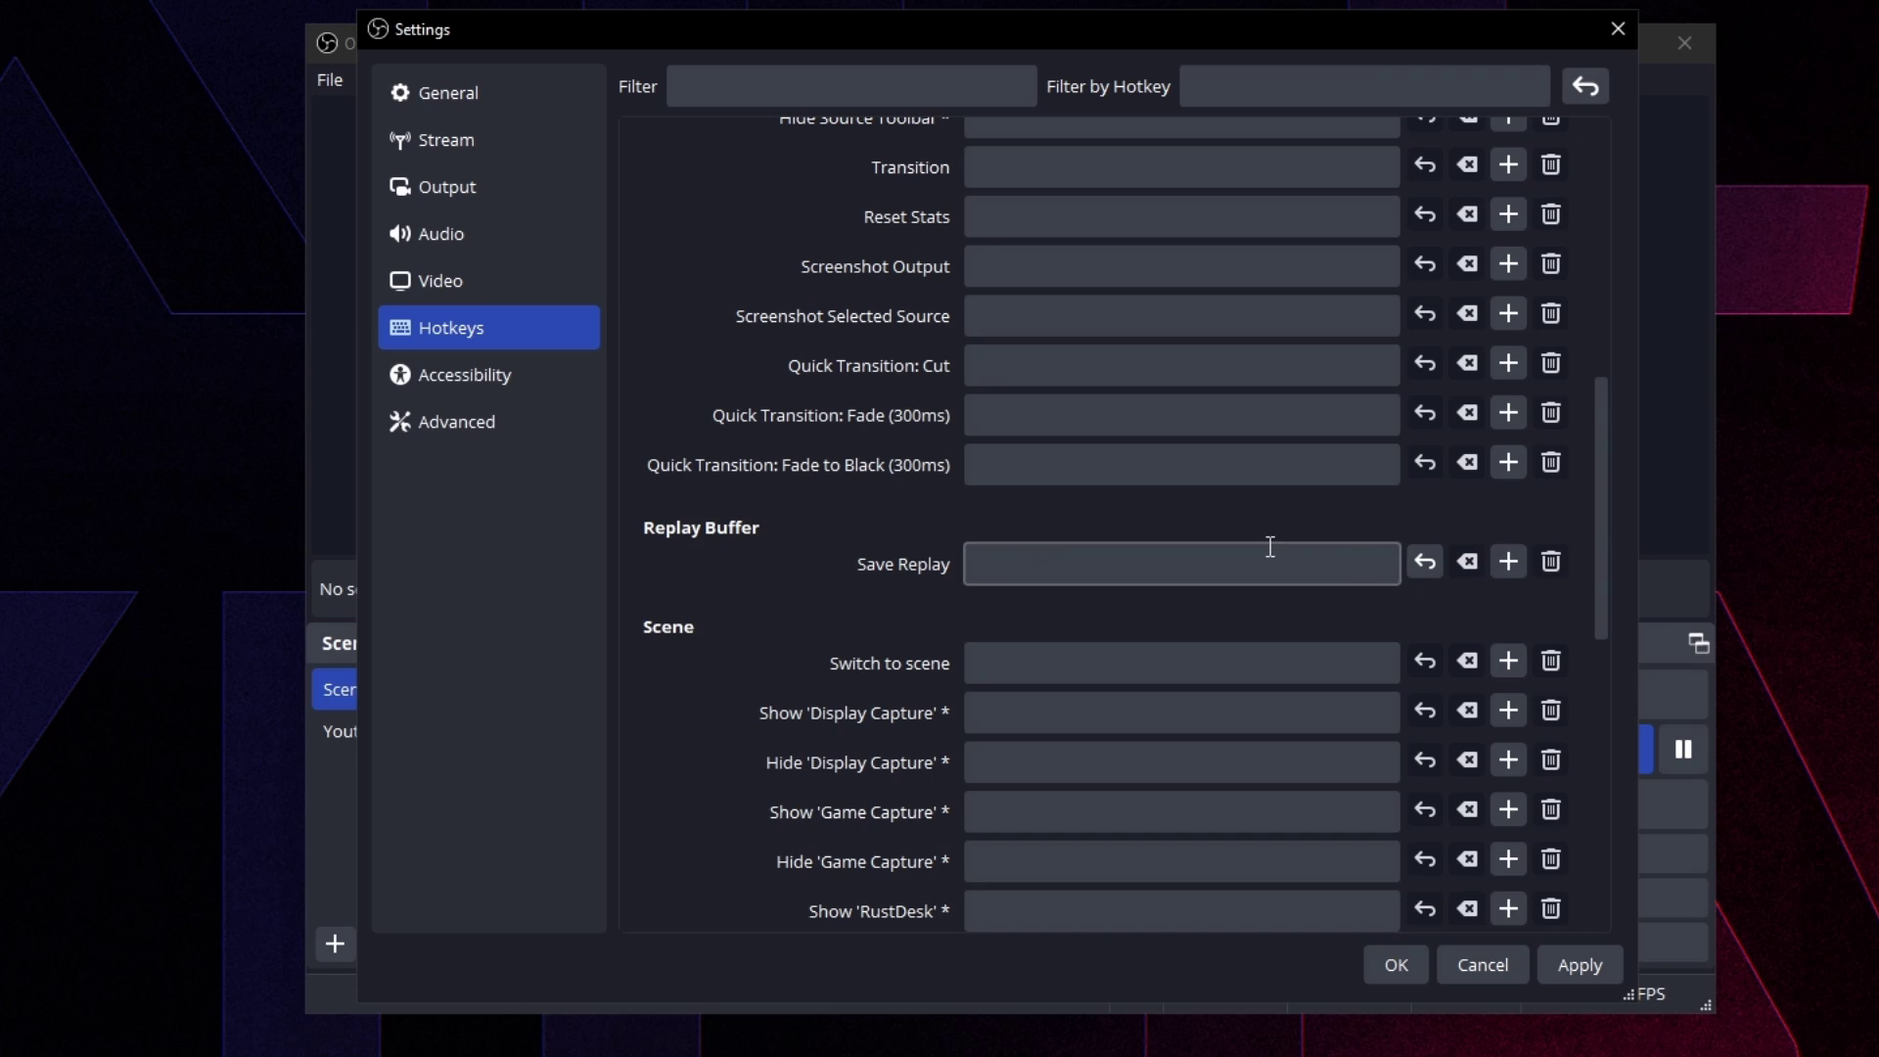
click(1263, 546)
key(F12)
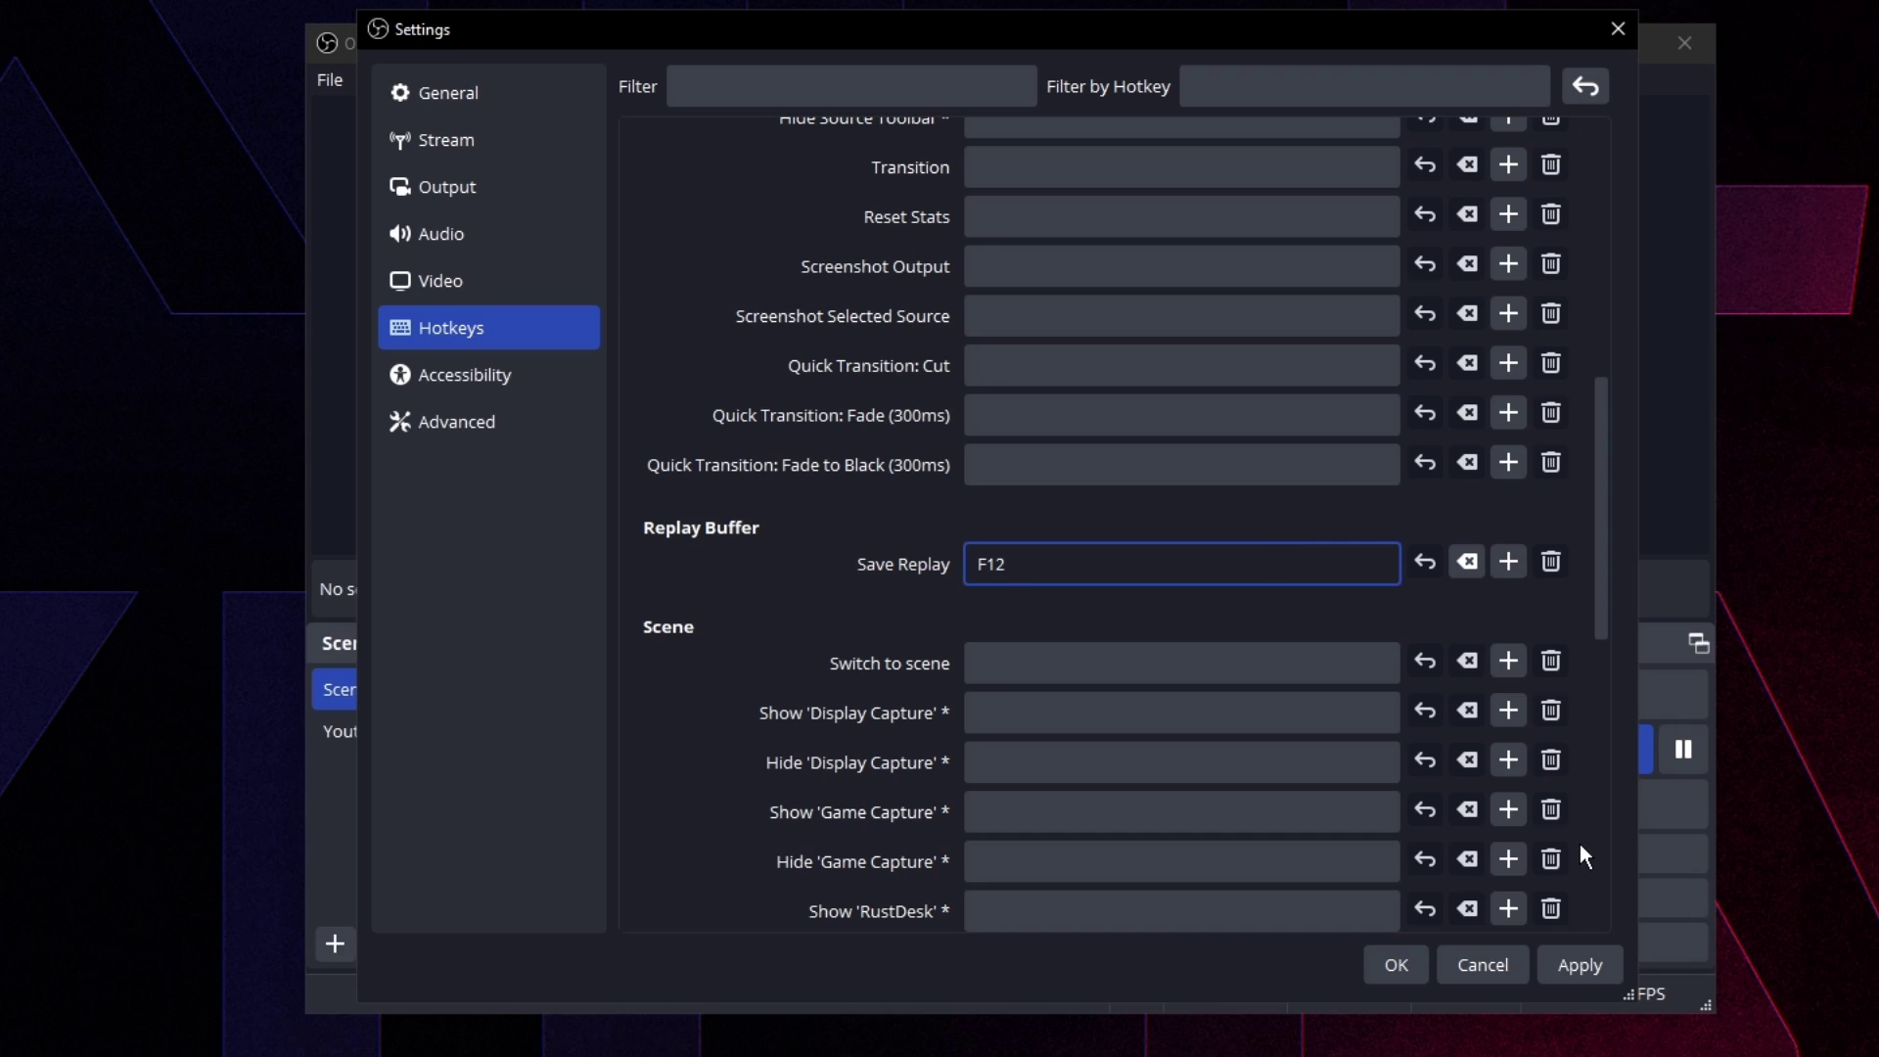
click(1561, 961)
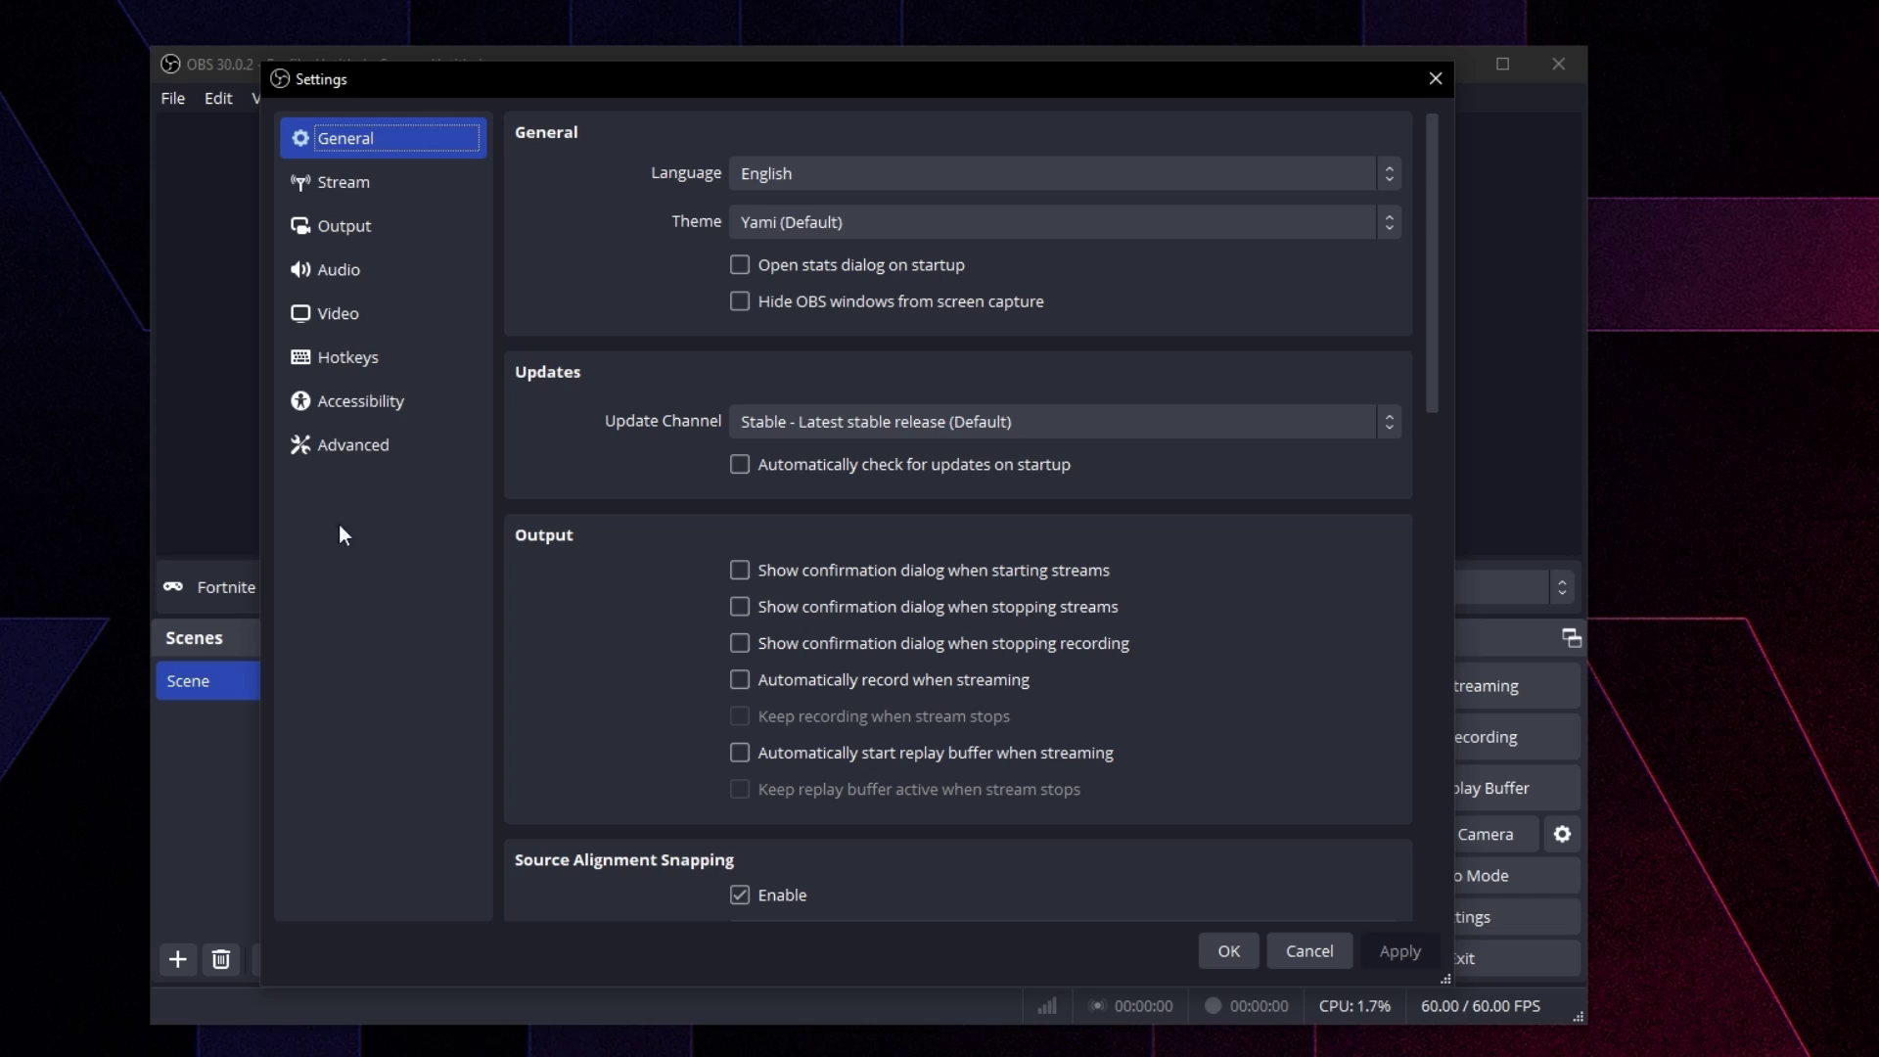
Keep Common FPS Values at 60, review the Advanced page, and save the settings with OK.
click(378, 315)
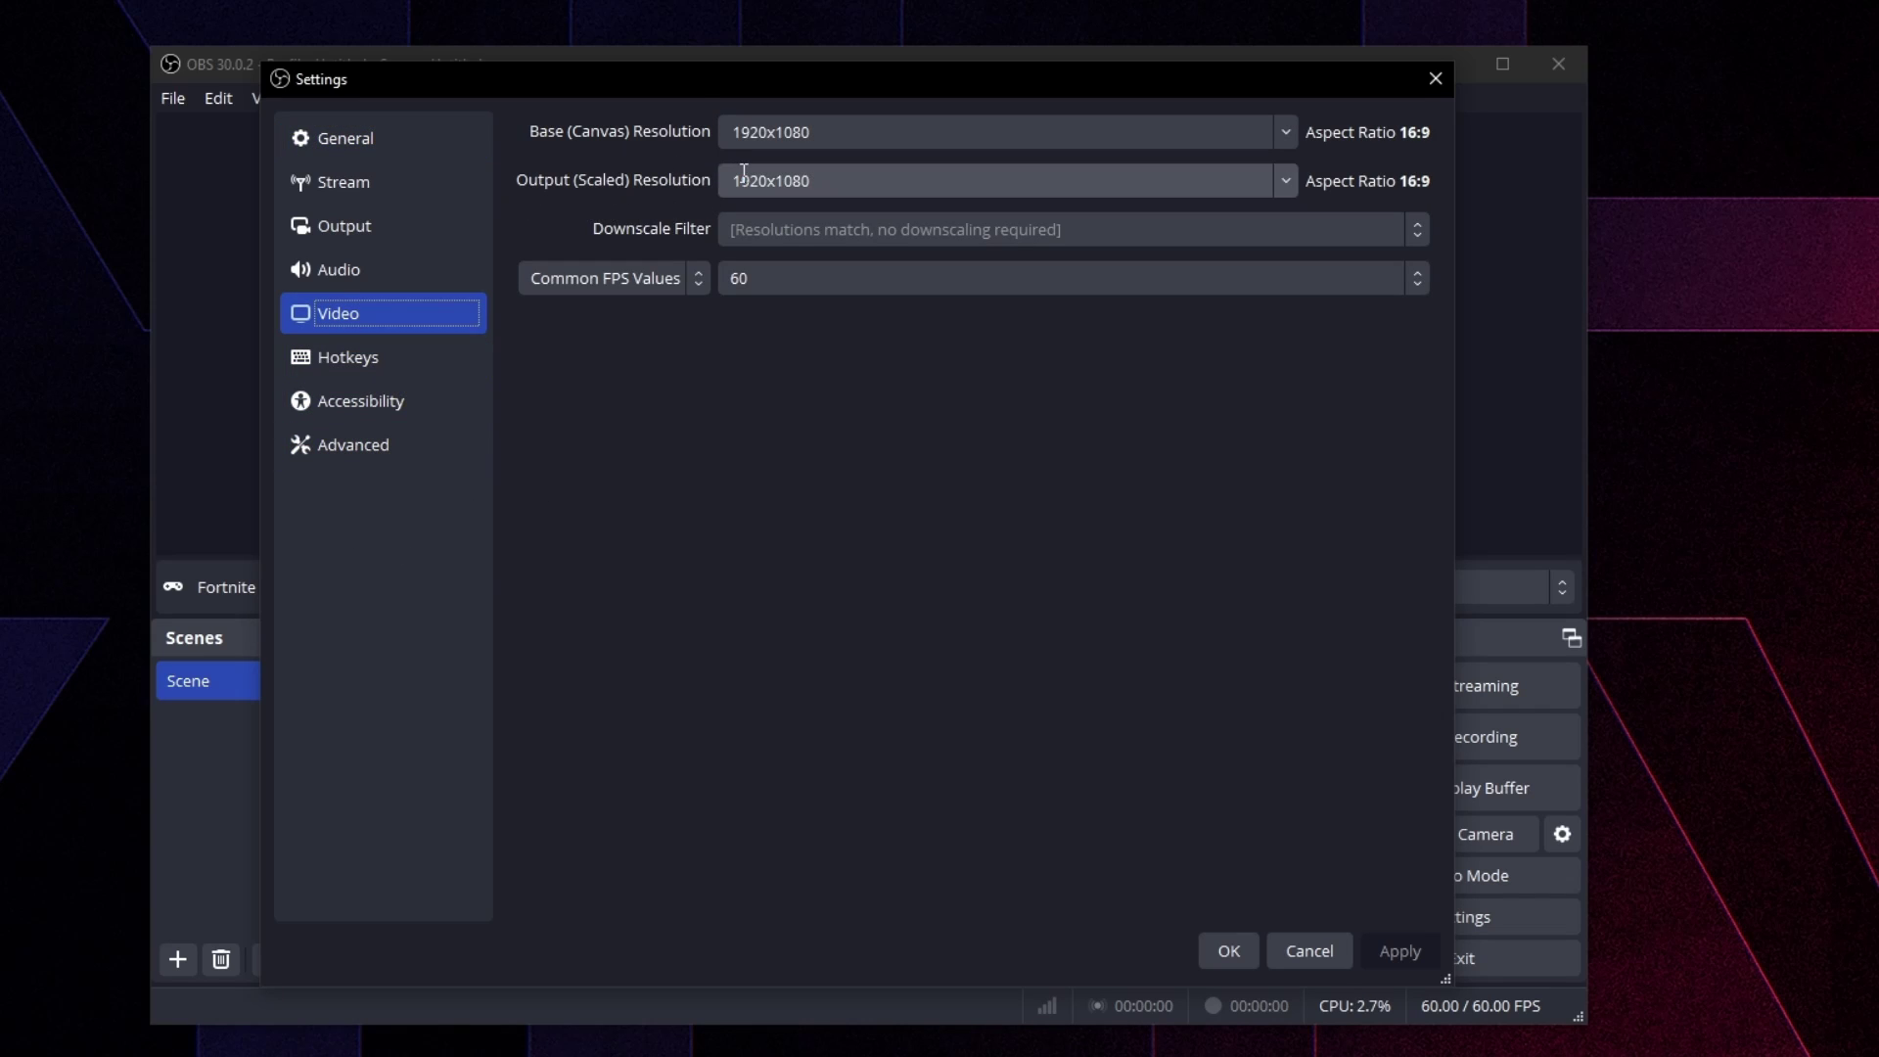
click(748, 280)
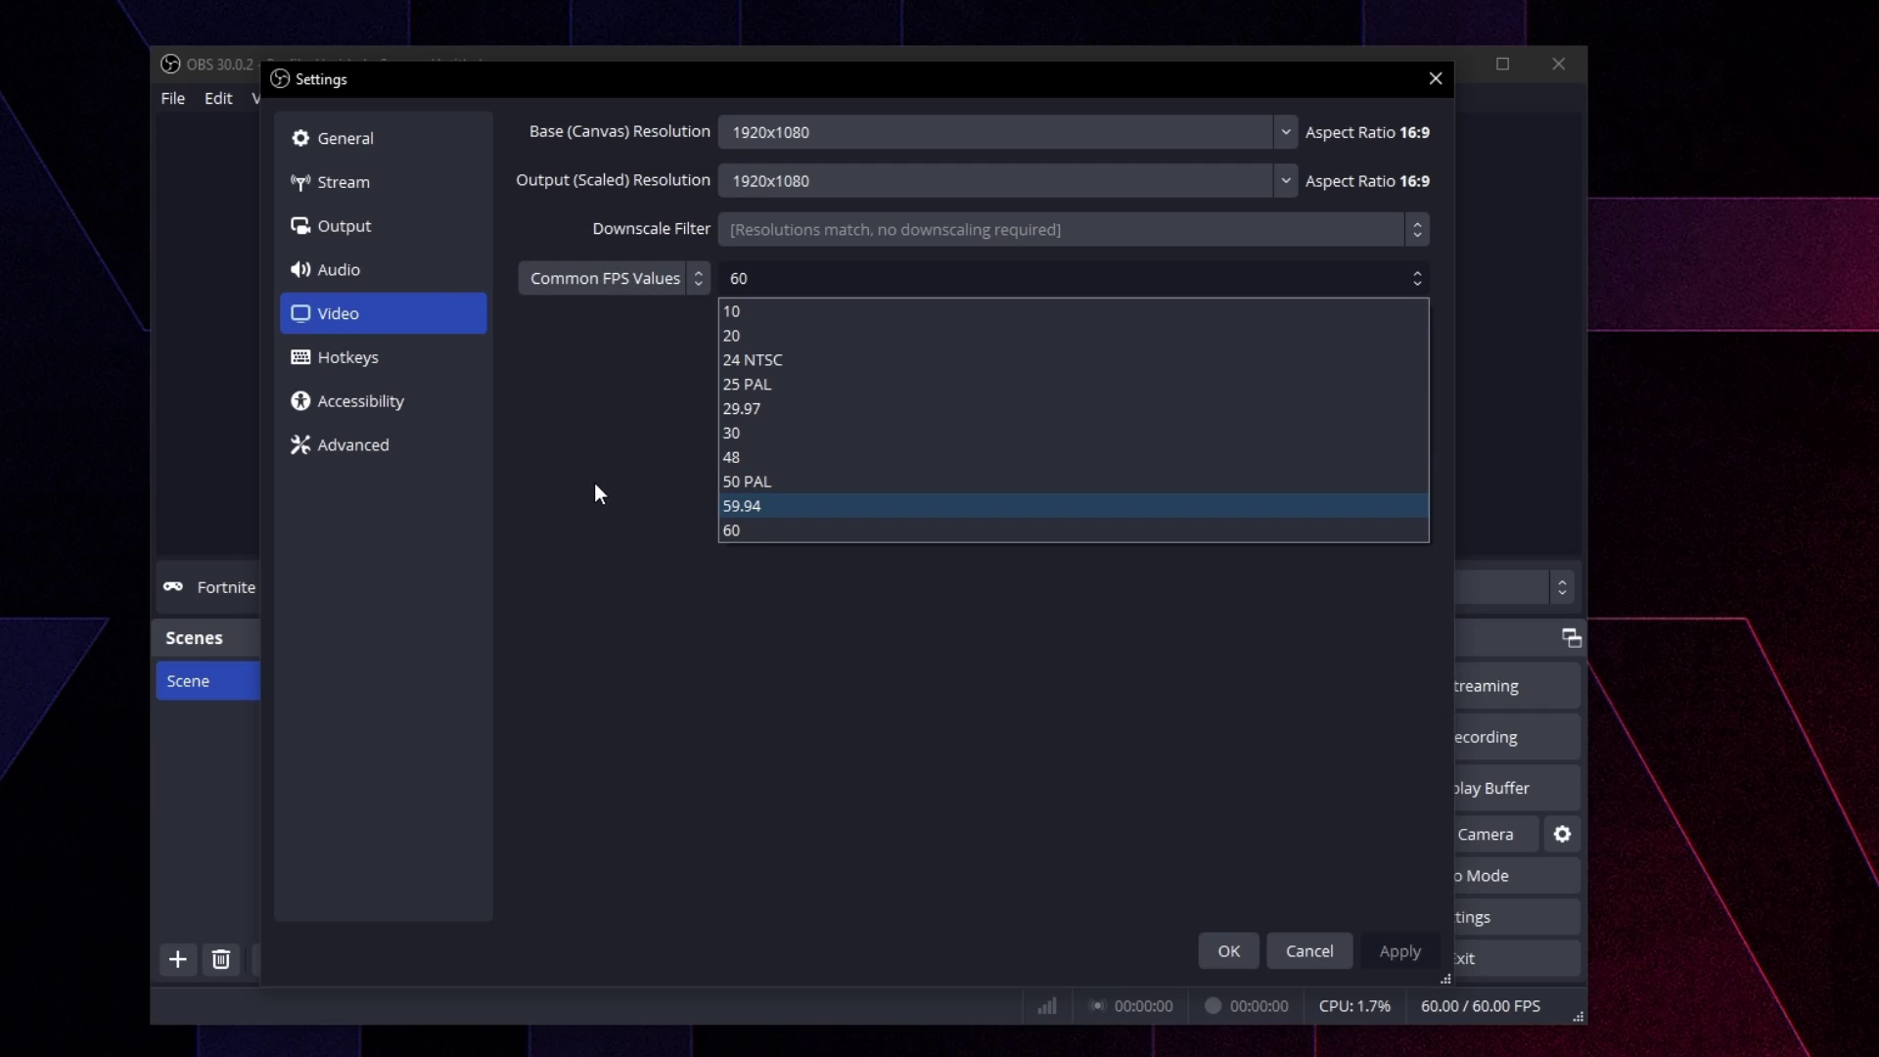
click(594, 486)
click(419, 440)
scroll(581, 490, down, 10)
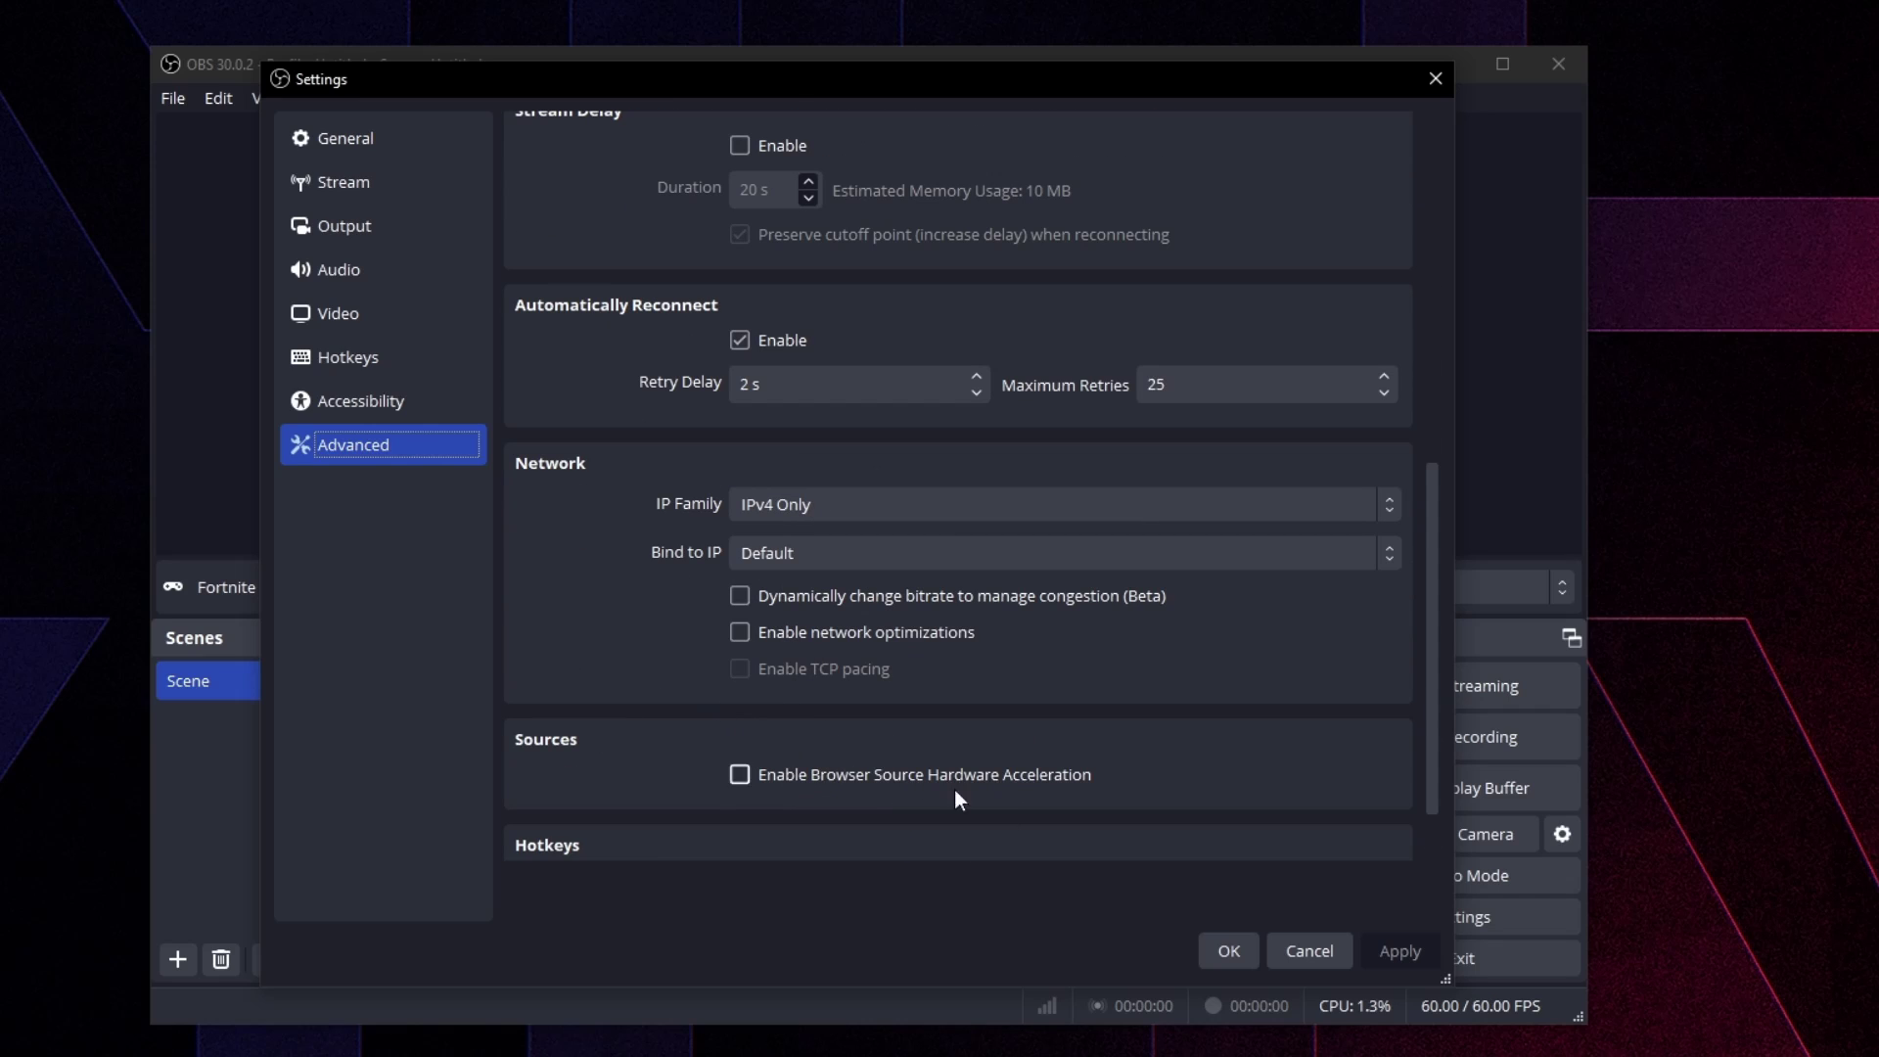
scroll(959, 800, down, 1)
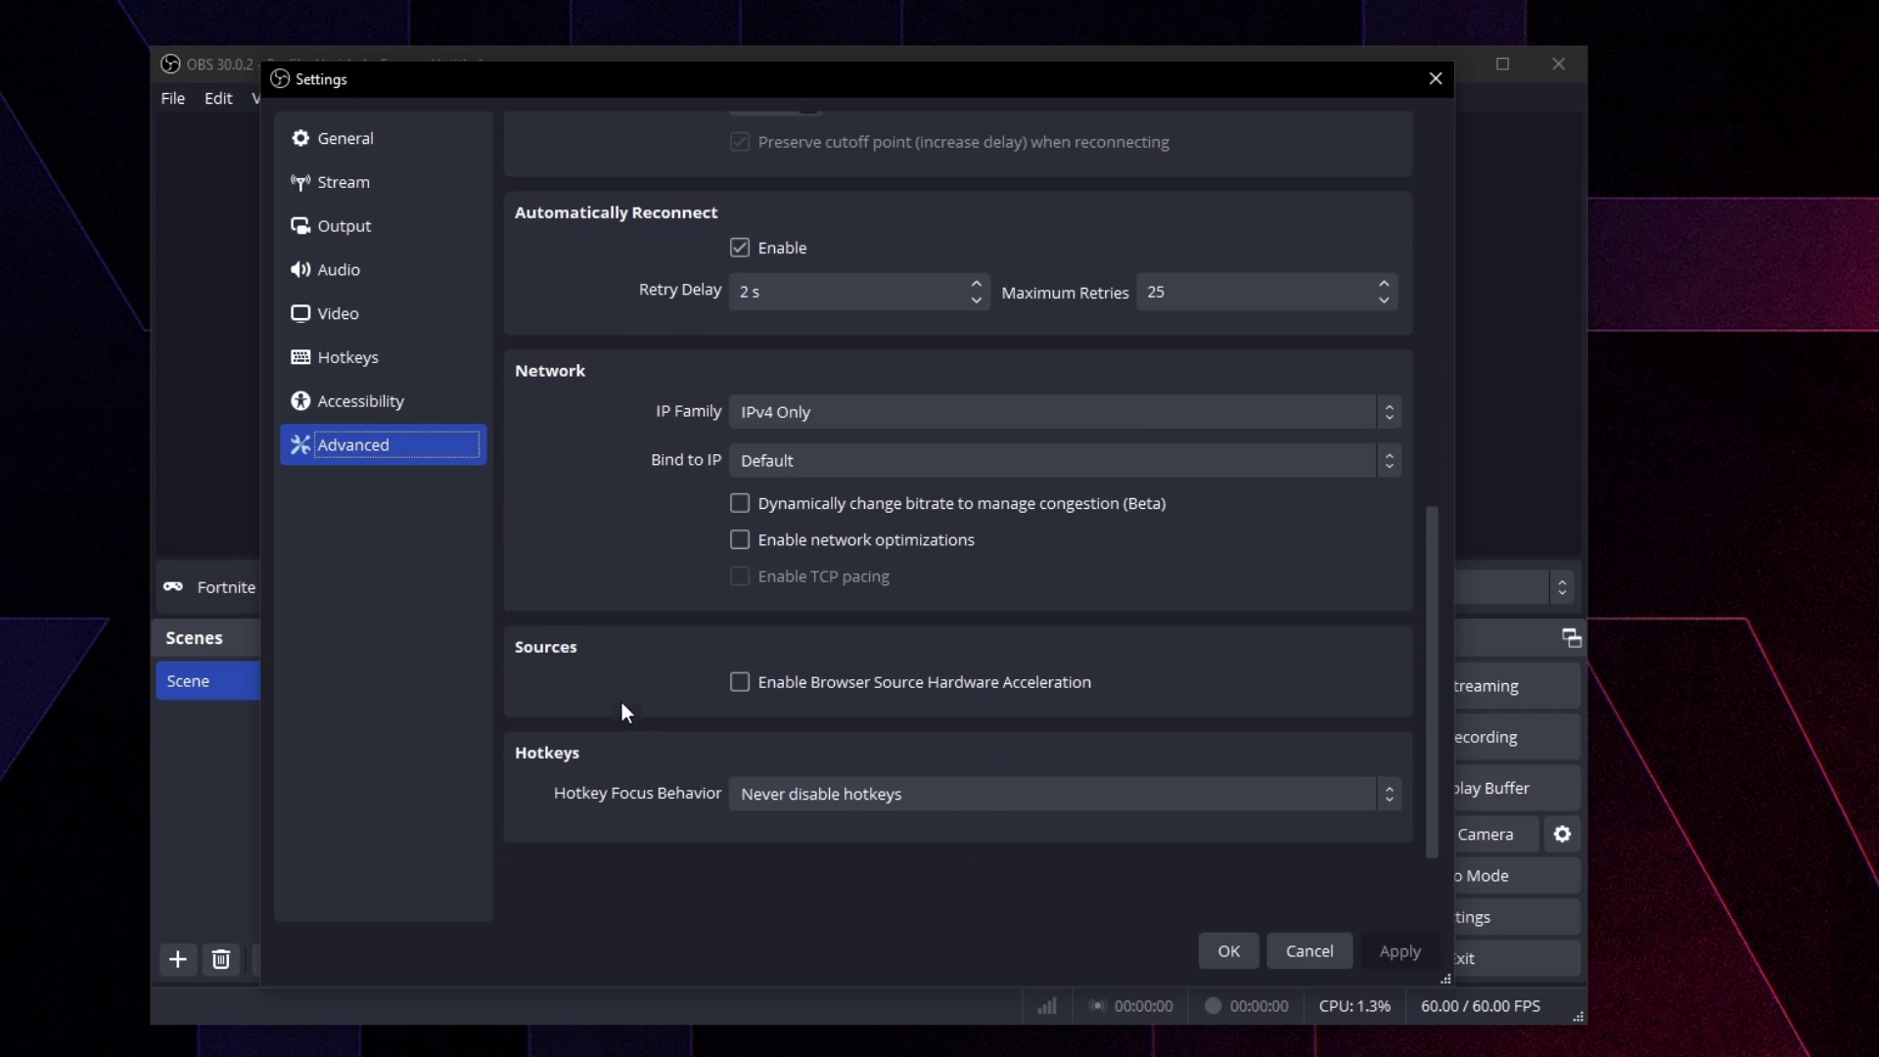
click(1224, 948)
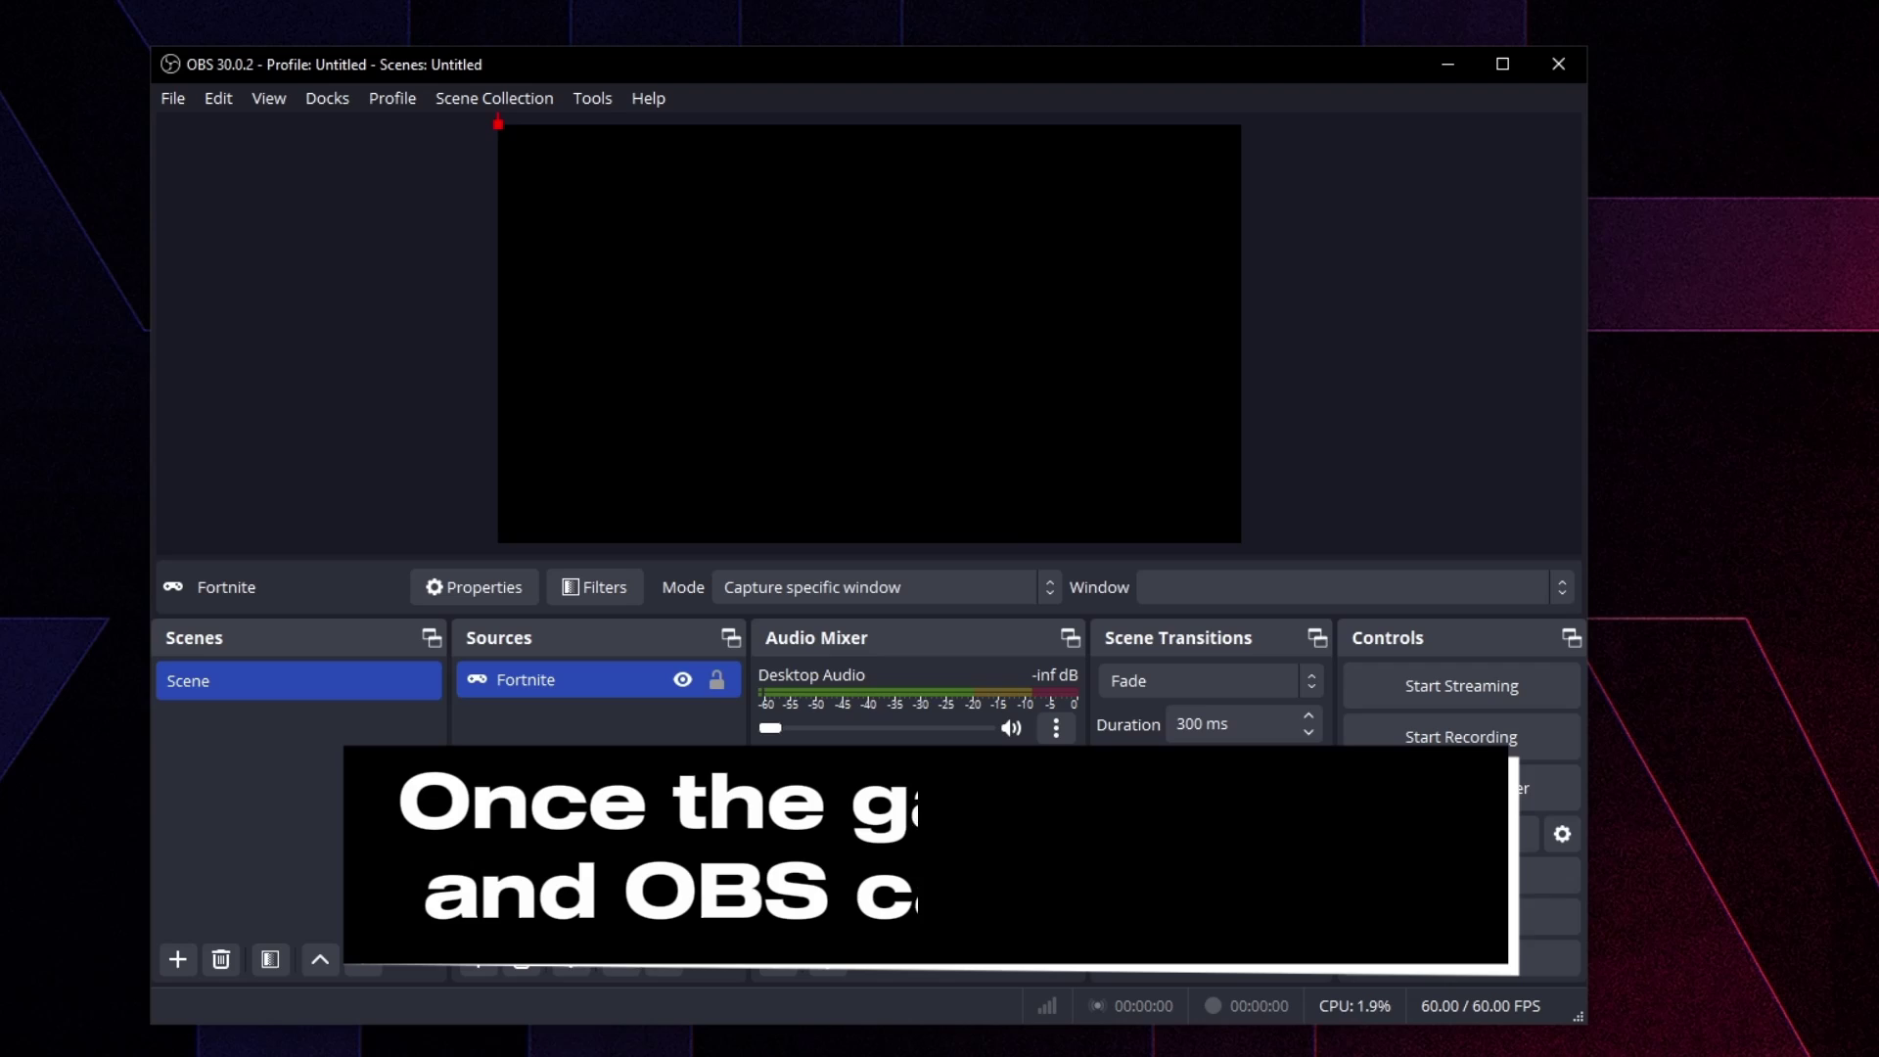
Deselect the Fortnite source and disable the preview.
drag(671, 235, 848, 490)
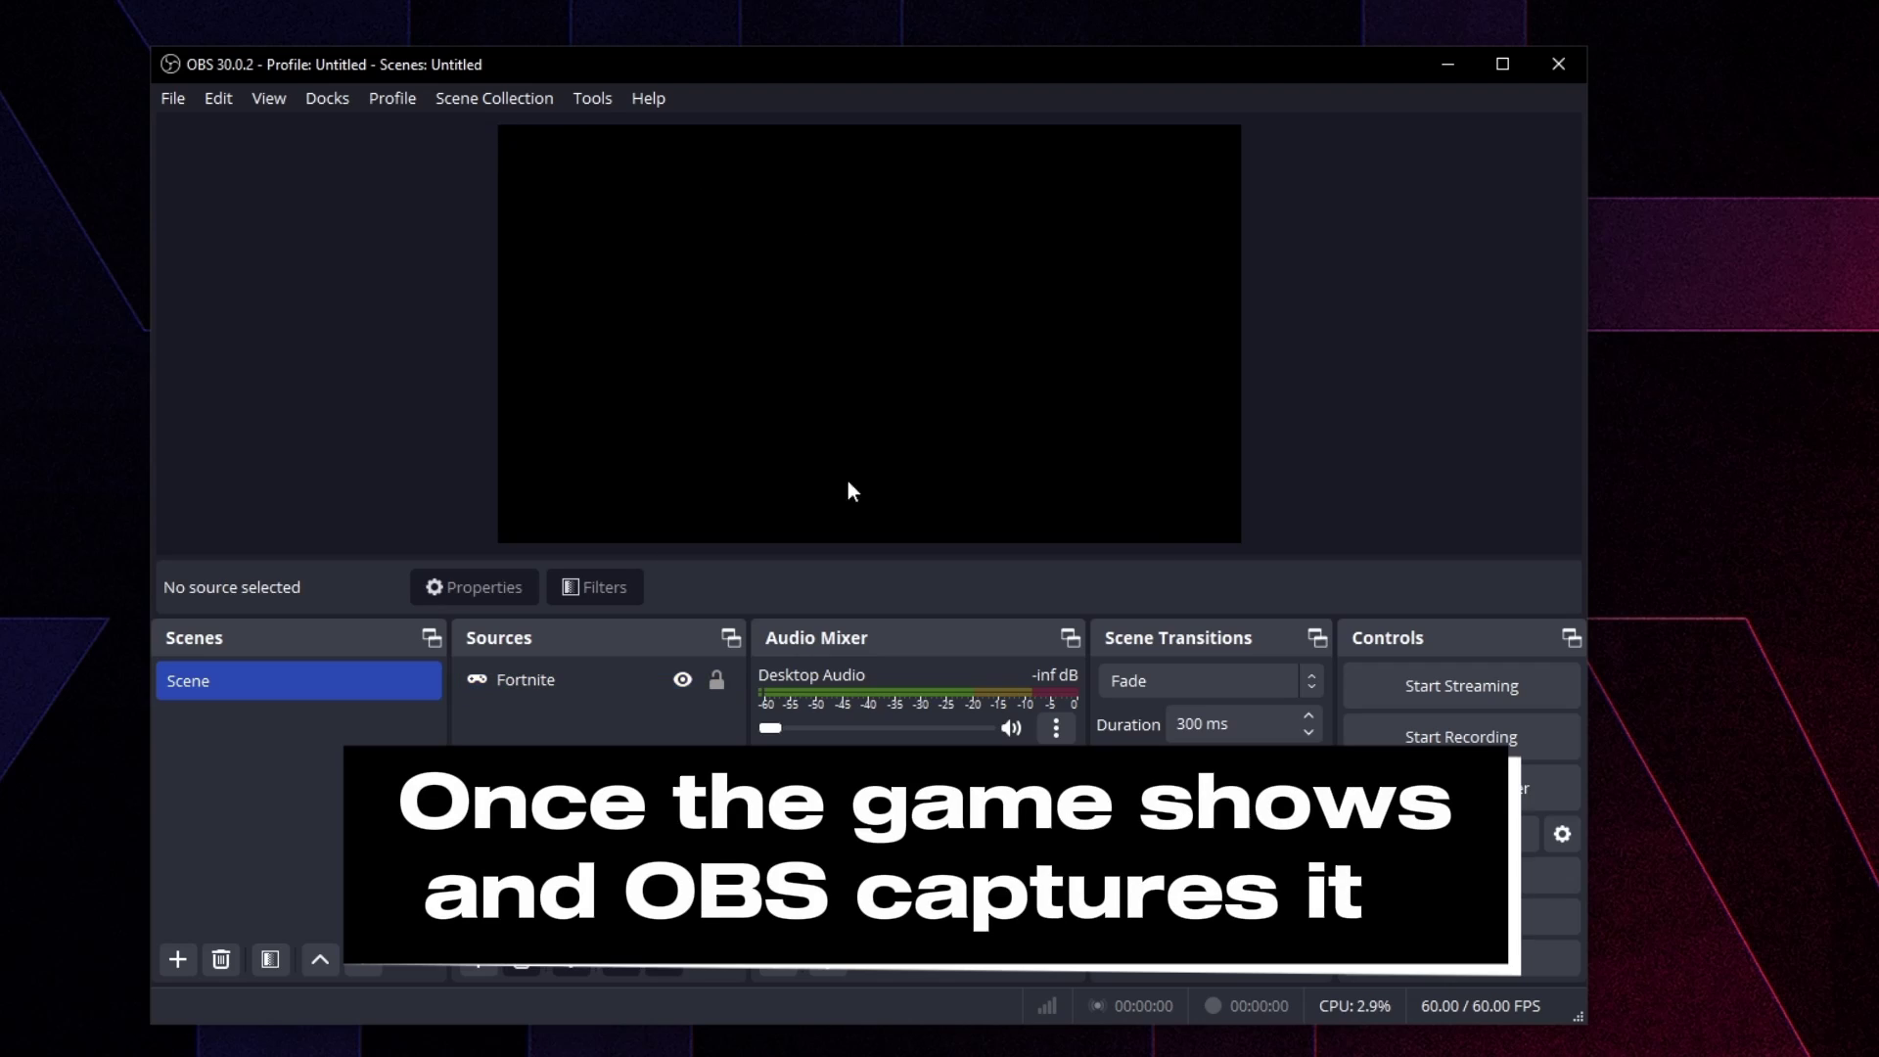
right_click(798, 237)
click(831, 247)
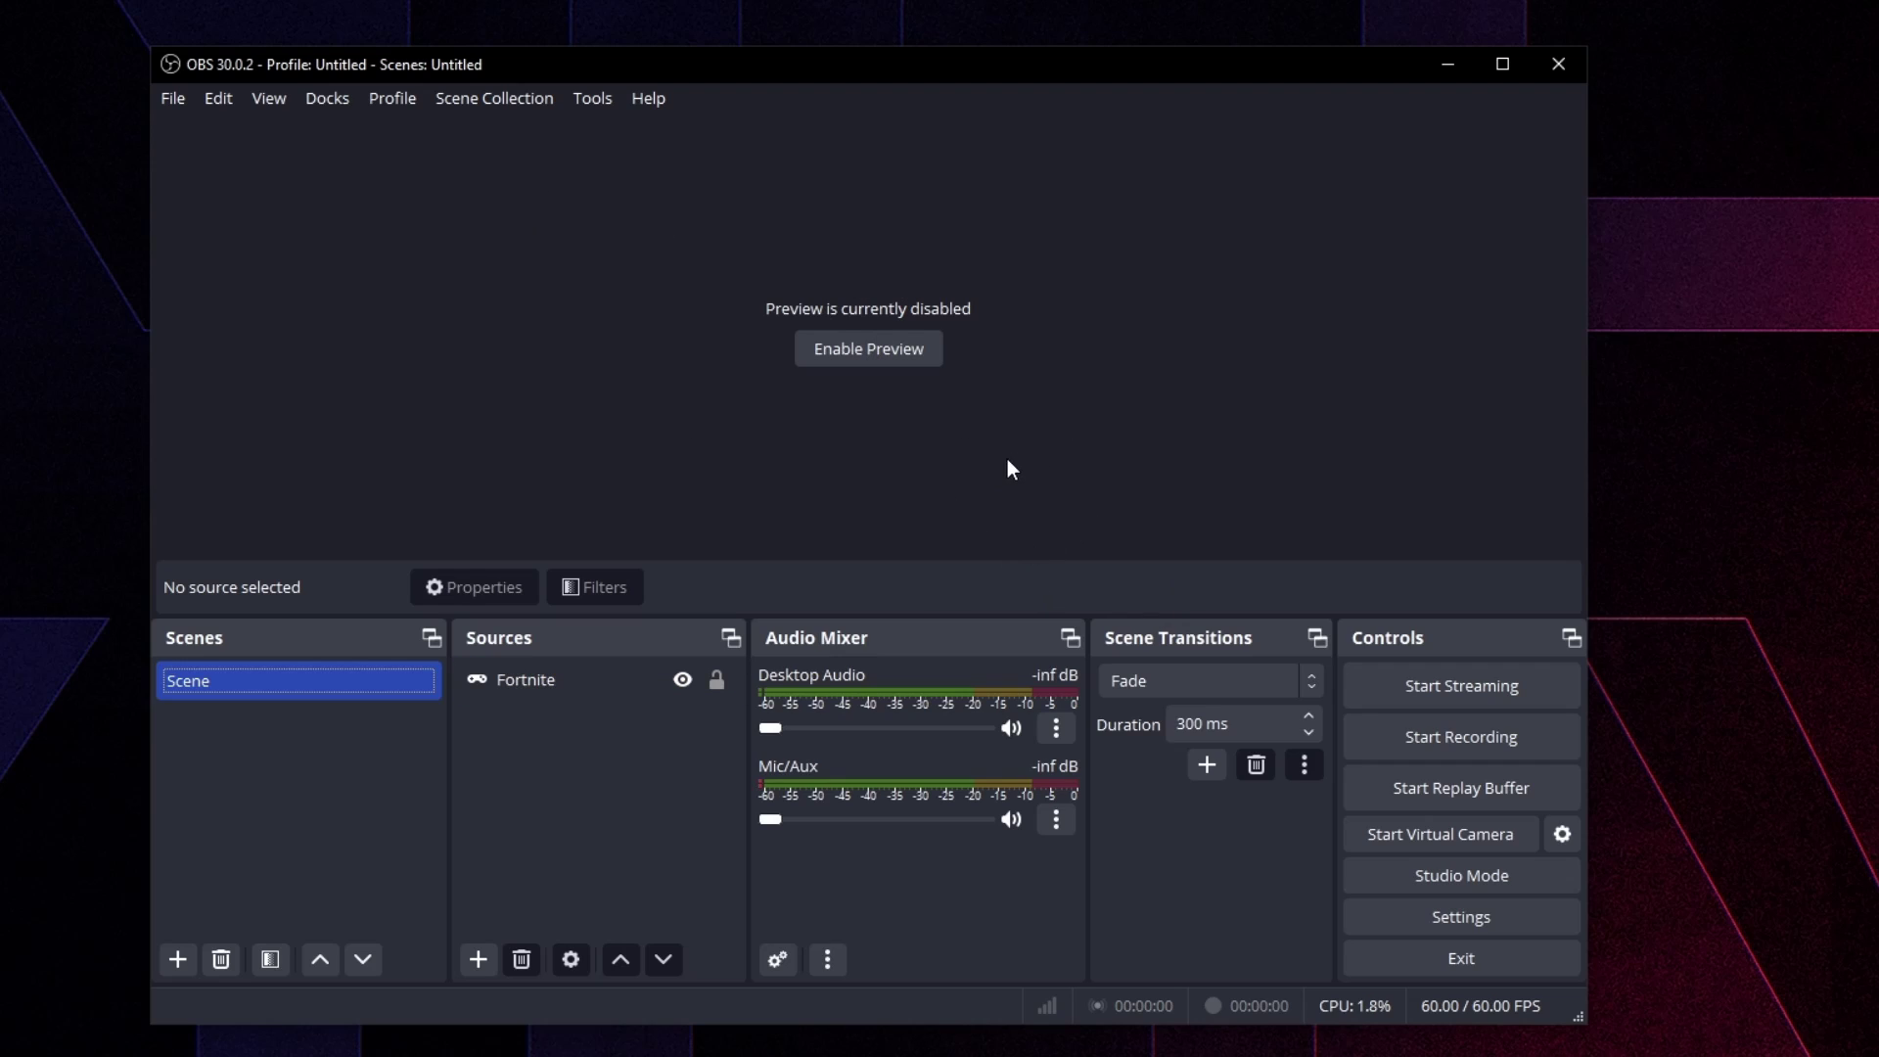
Check the Fortnite source's capturable window list and close its properties.
double_click(528, 681)
click(701, 599)
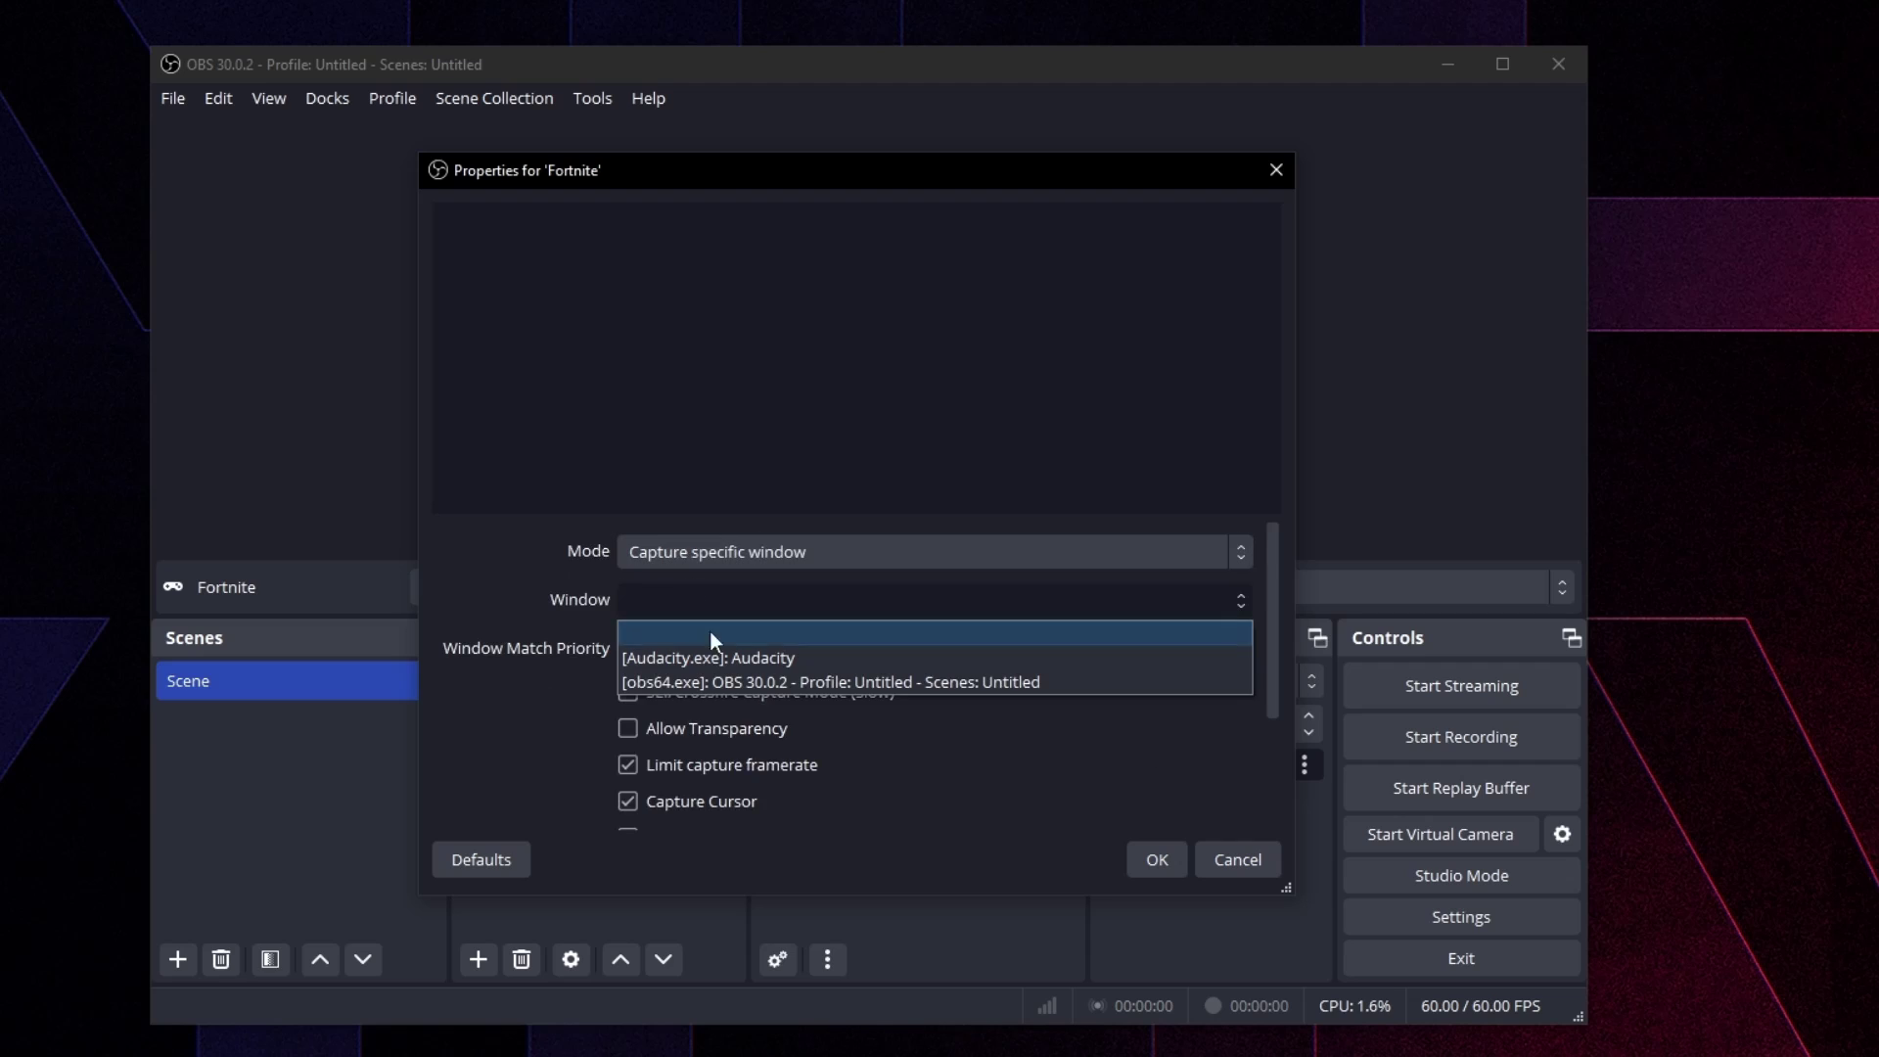
click(747, 632)
click(1237, 859)
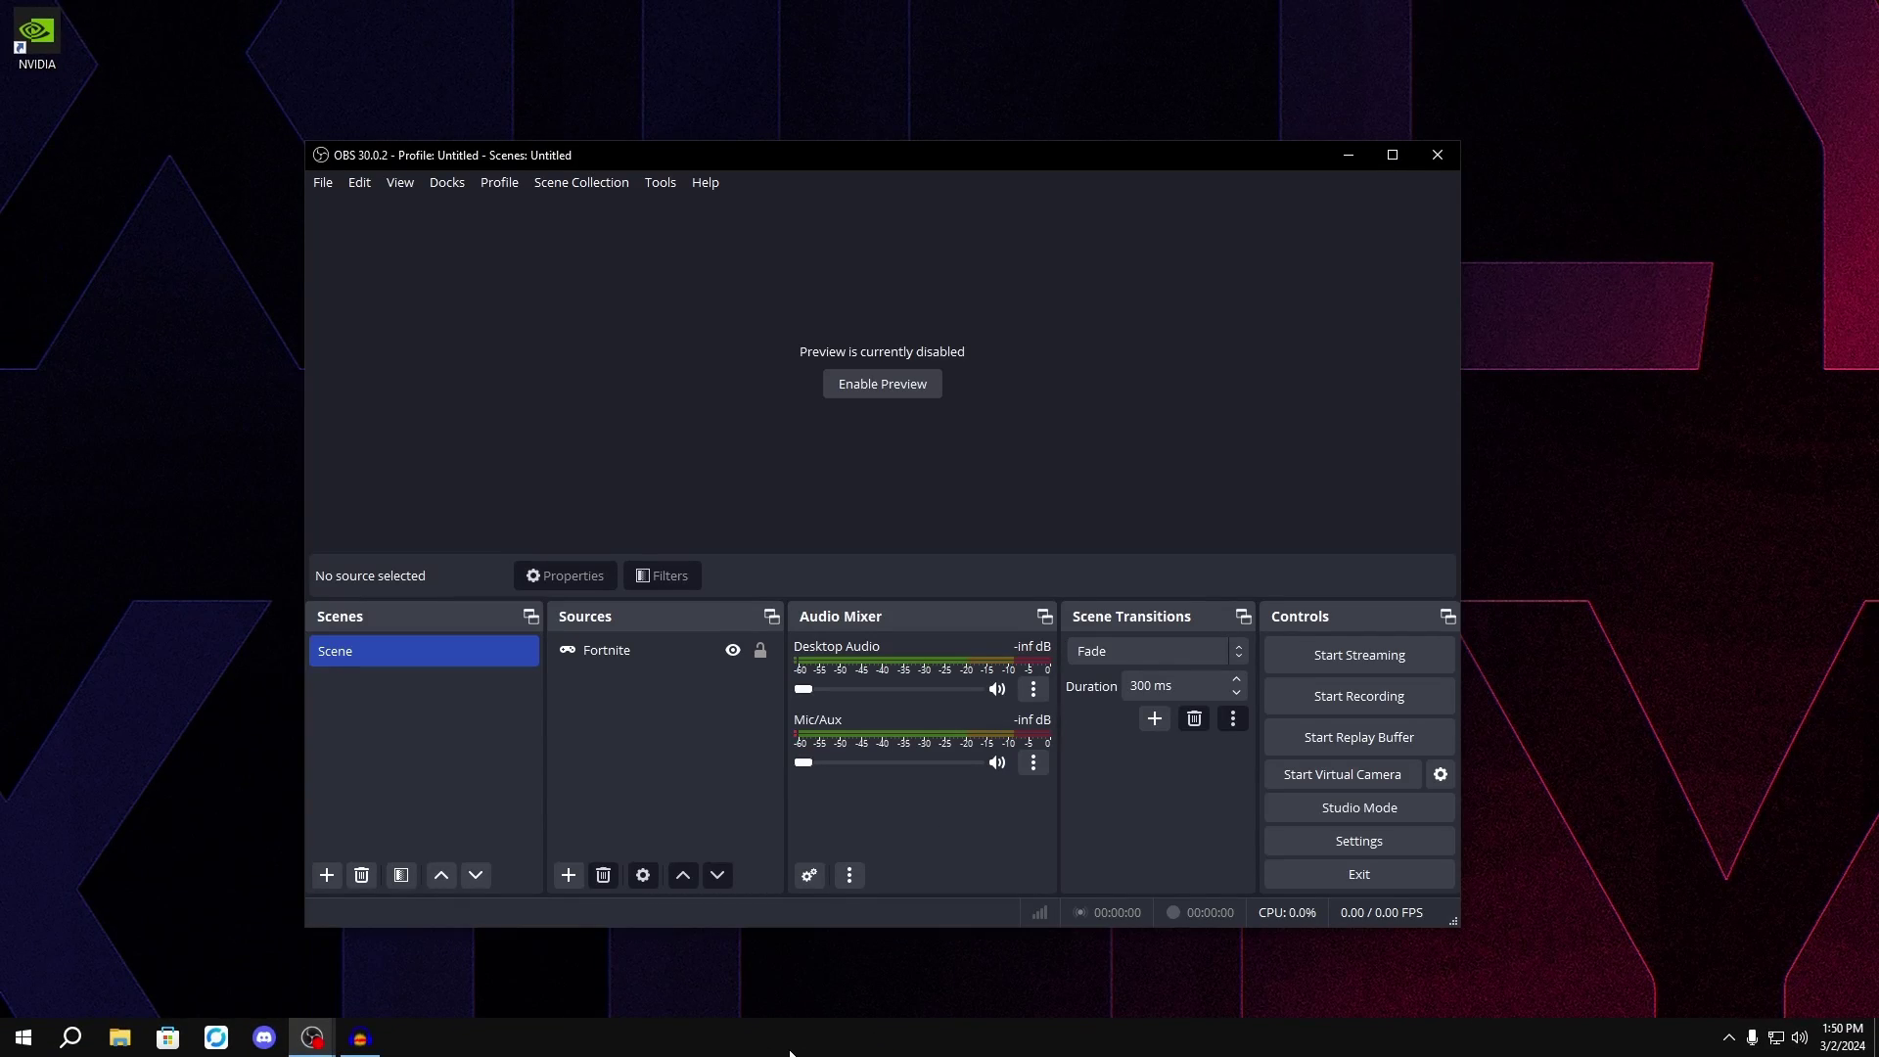
Open Task Manager and bring up options for the running OBS Studio process.
right_click(790, 1052)
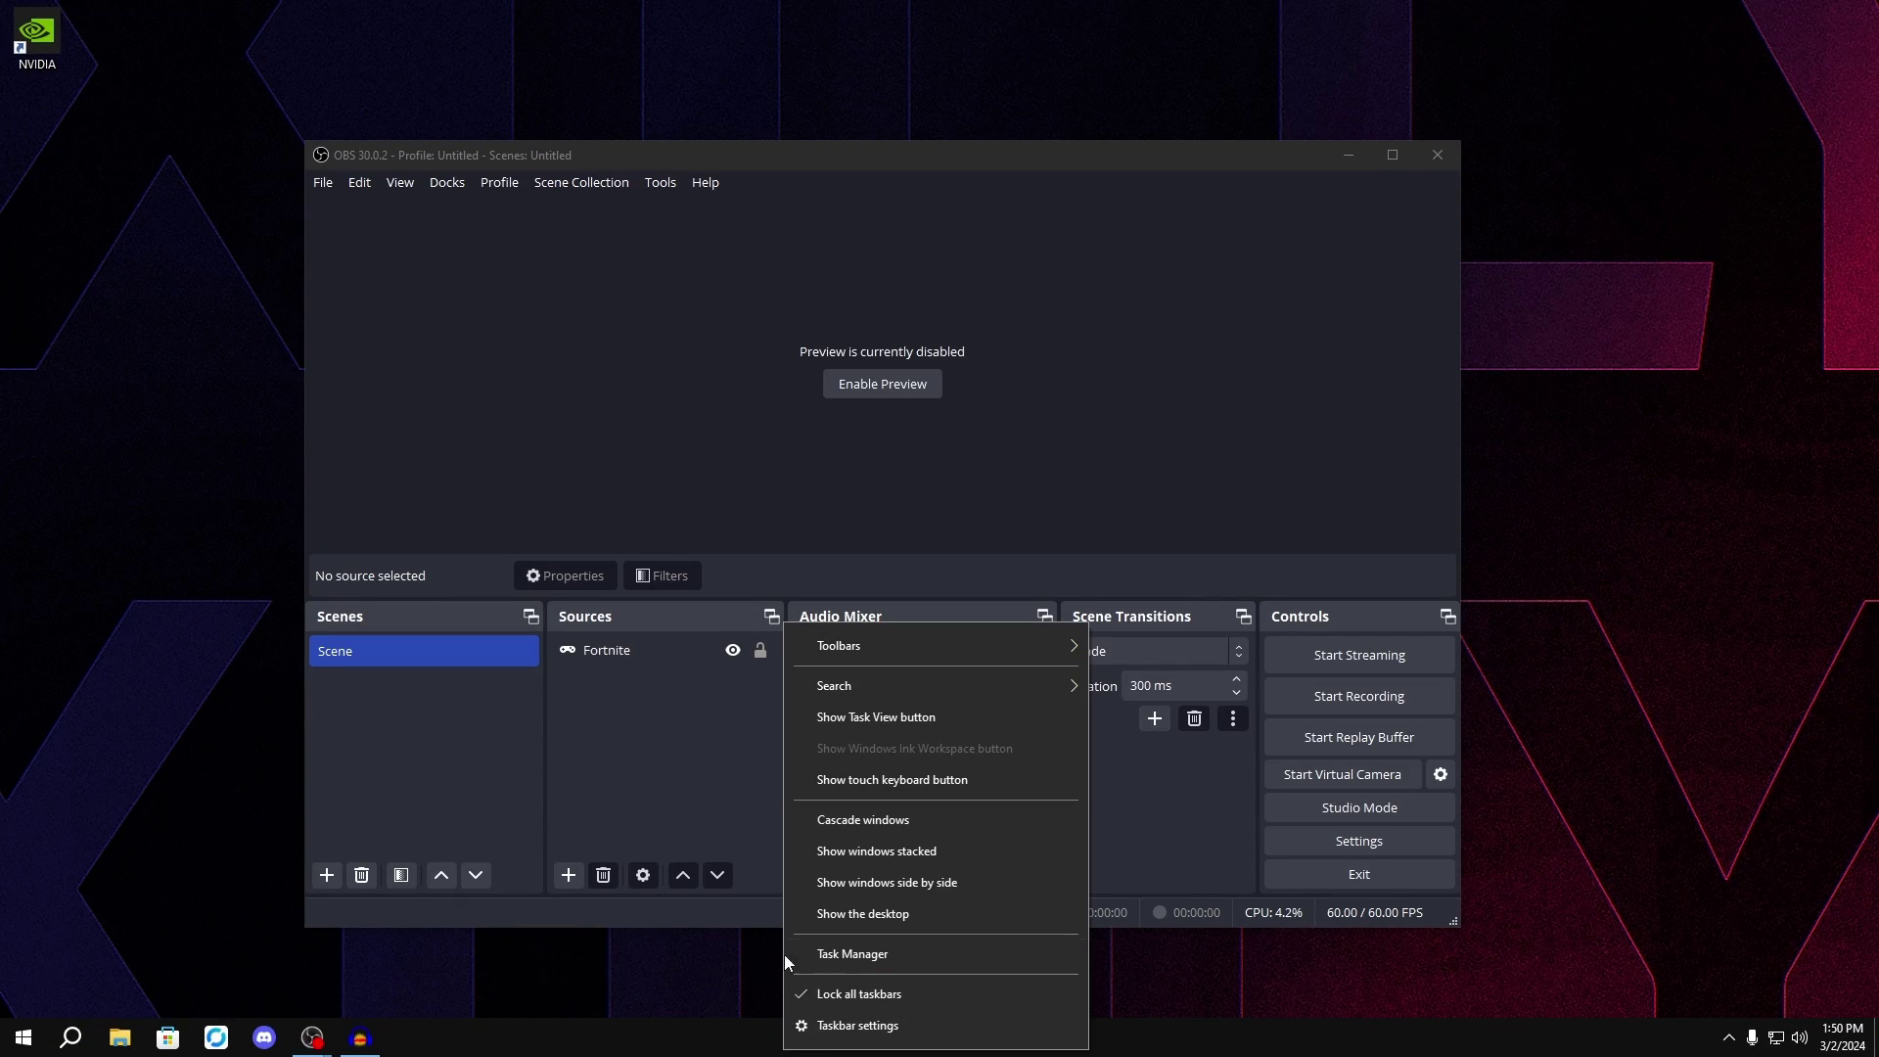
click(844, 955)
click(319, 401)
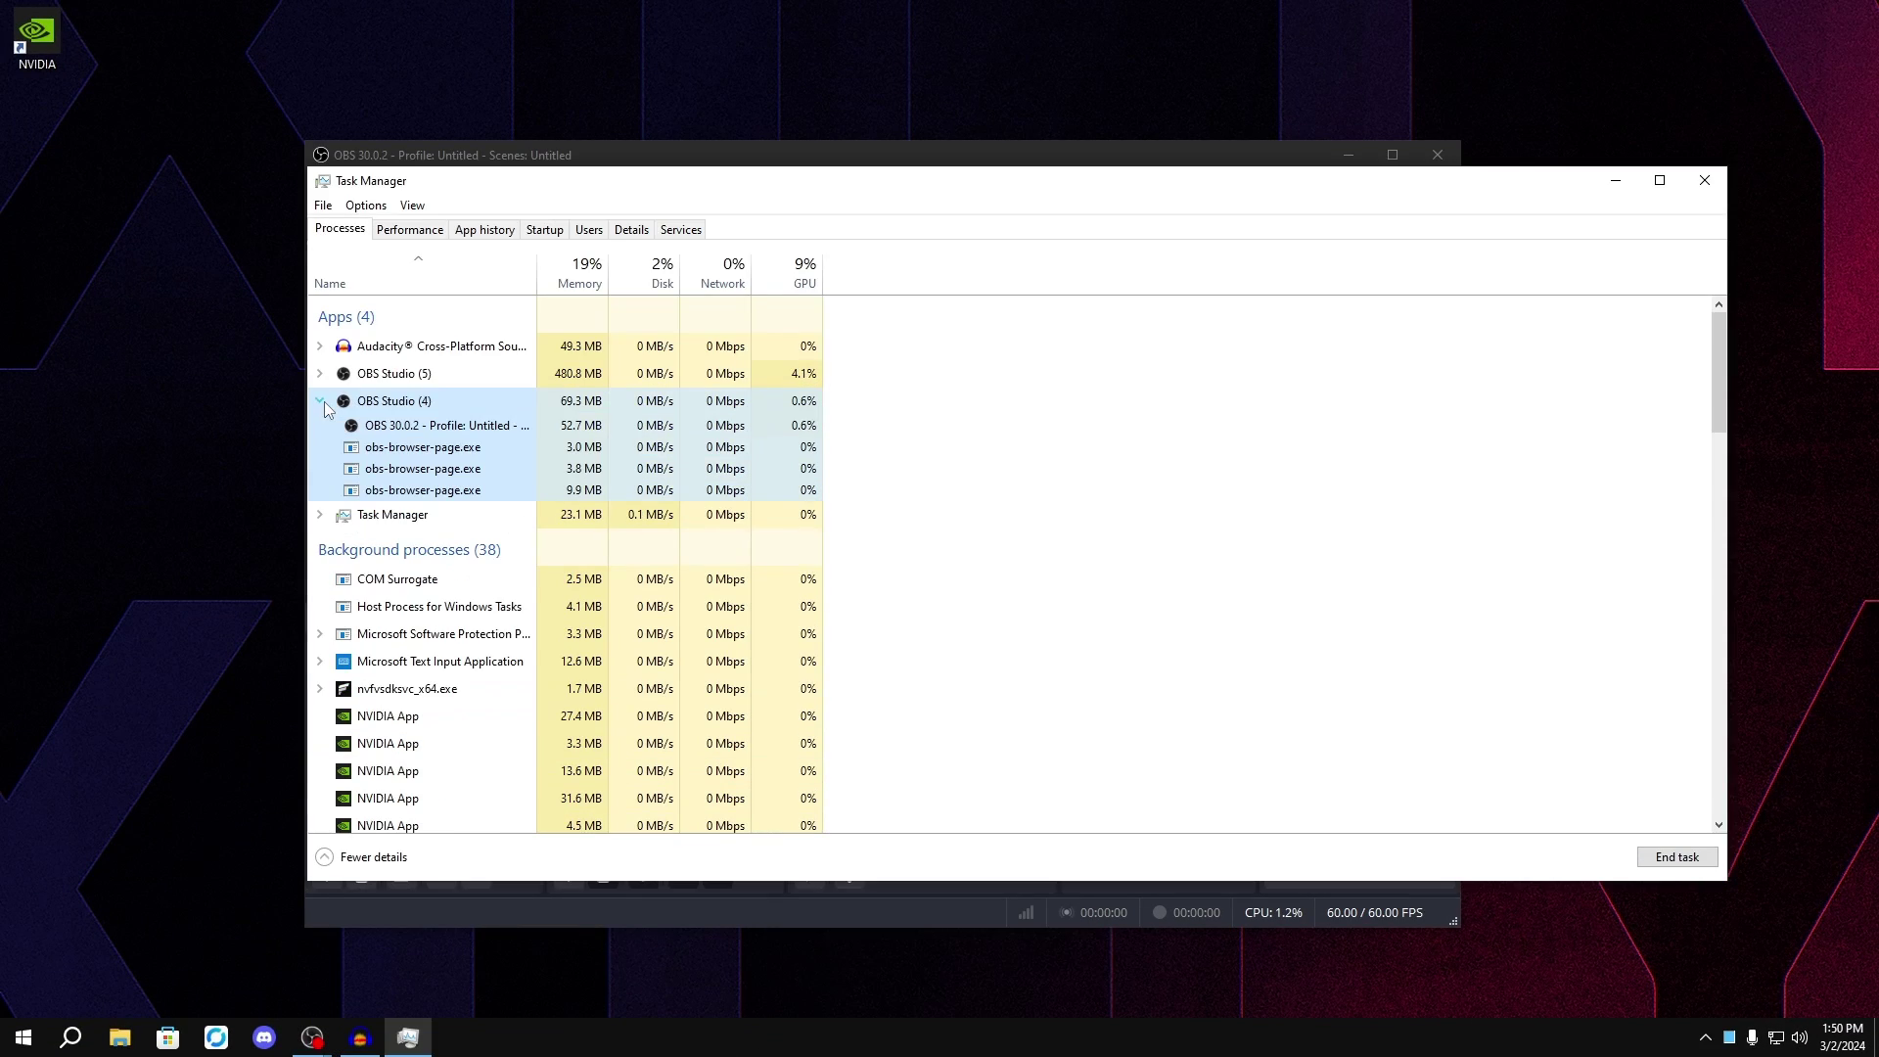
right_click(407, 434)
Open OBS's install folder, then close Task Manager and OBS Studio.
click(467, 564)
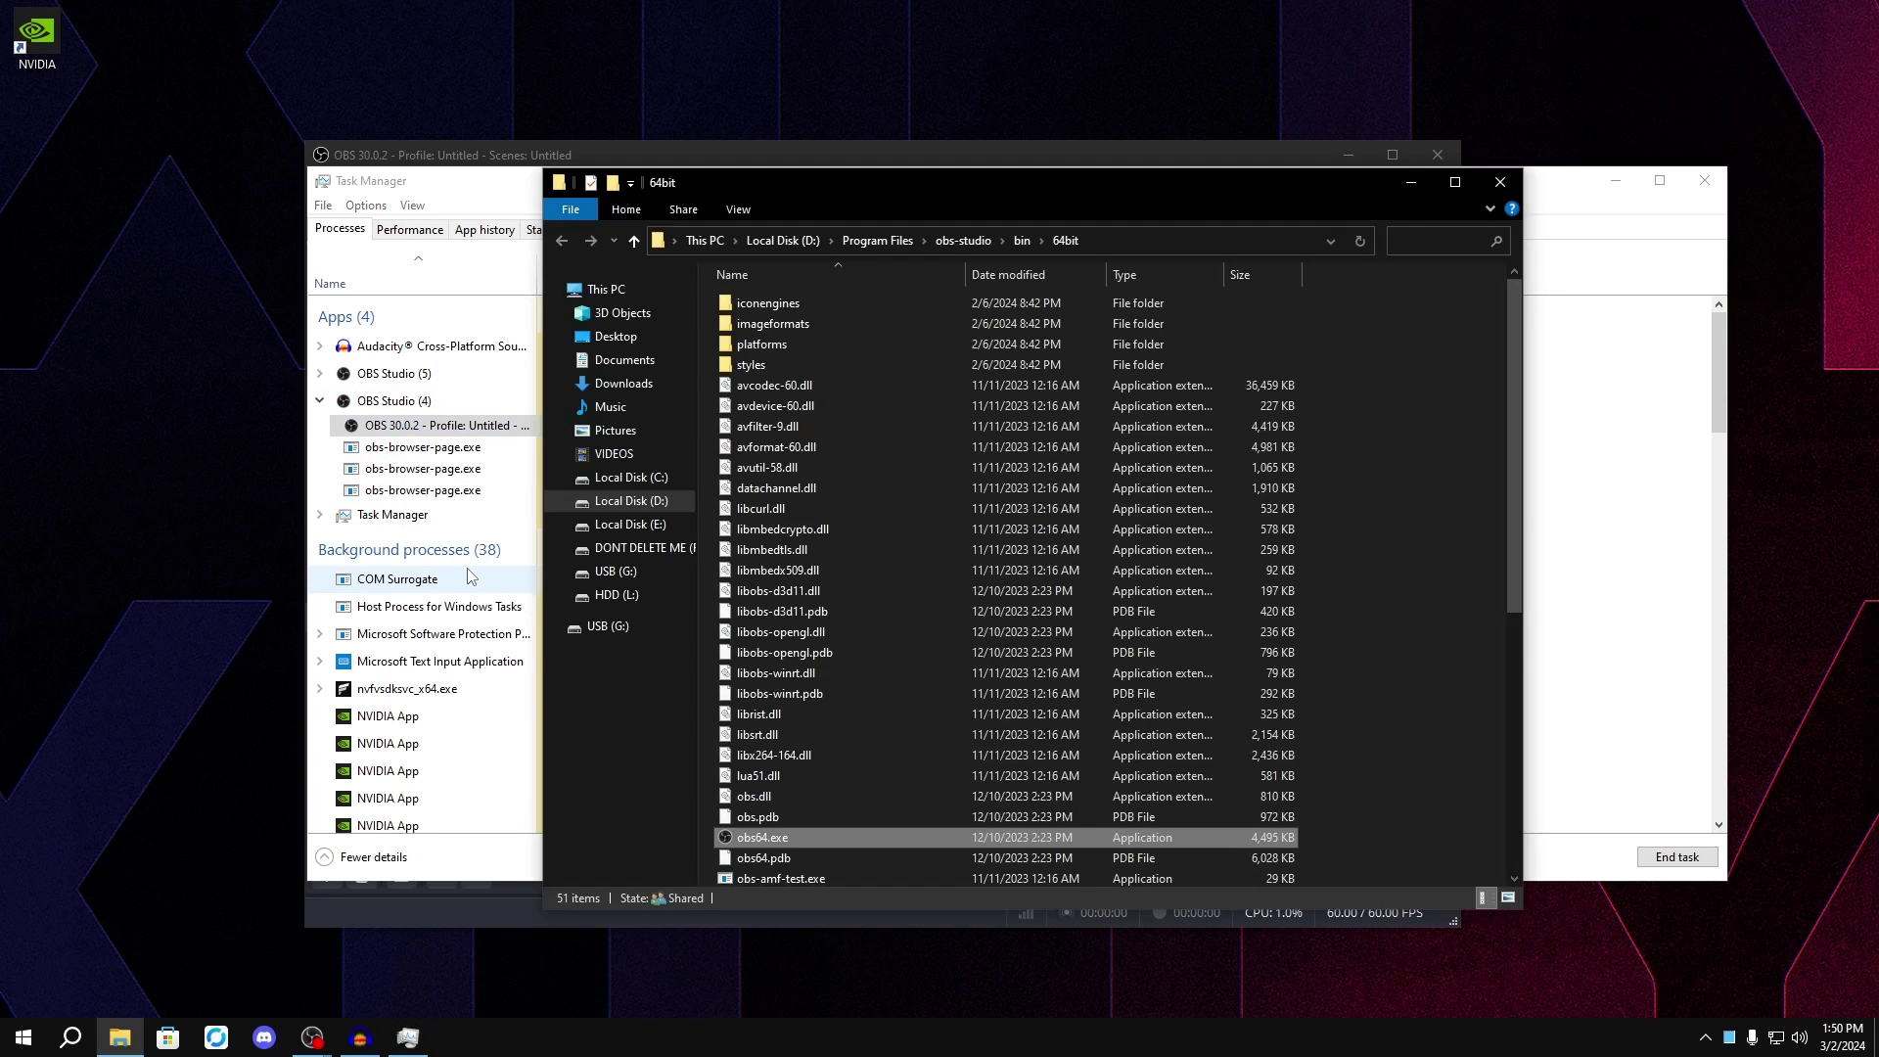
click(1703, 181)
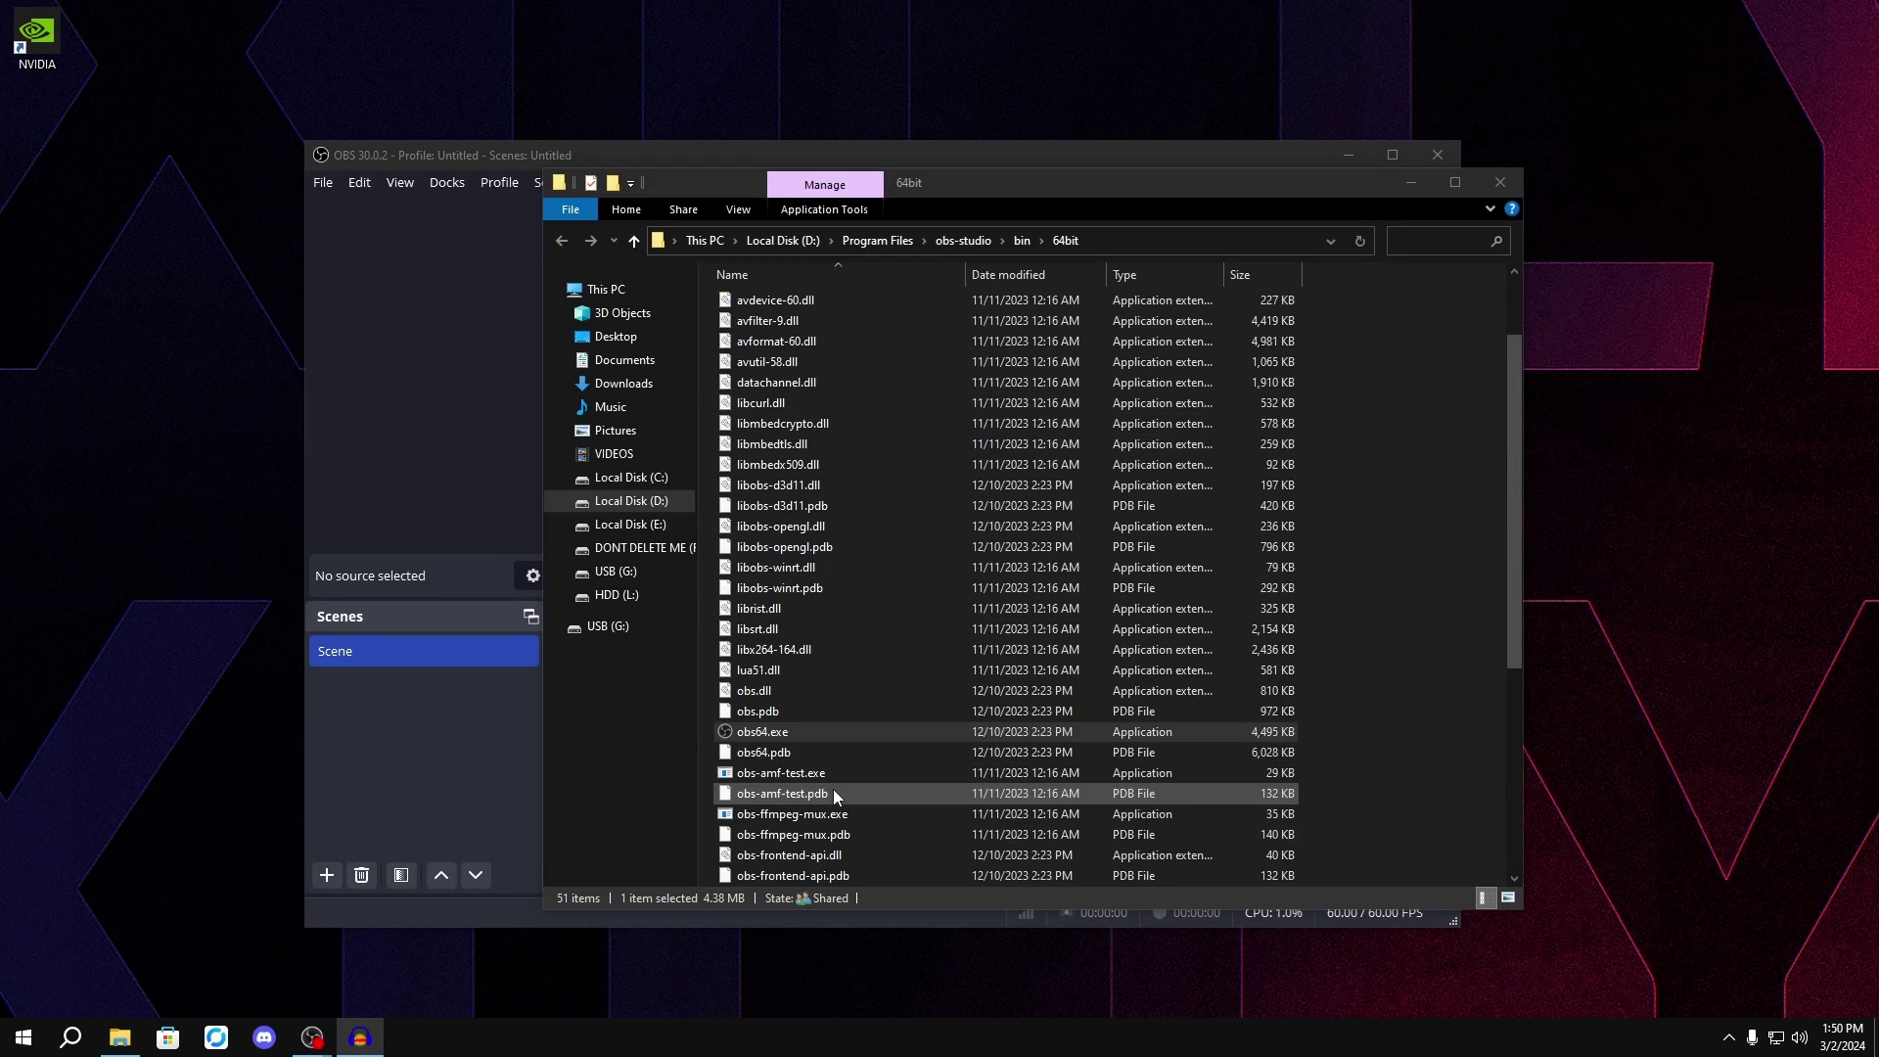
click(1431, 164)
click(1597, 41)
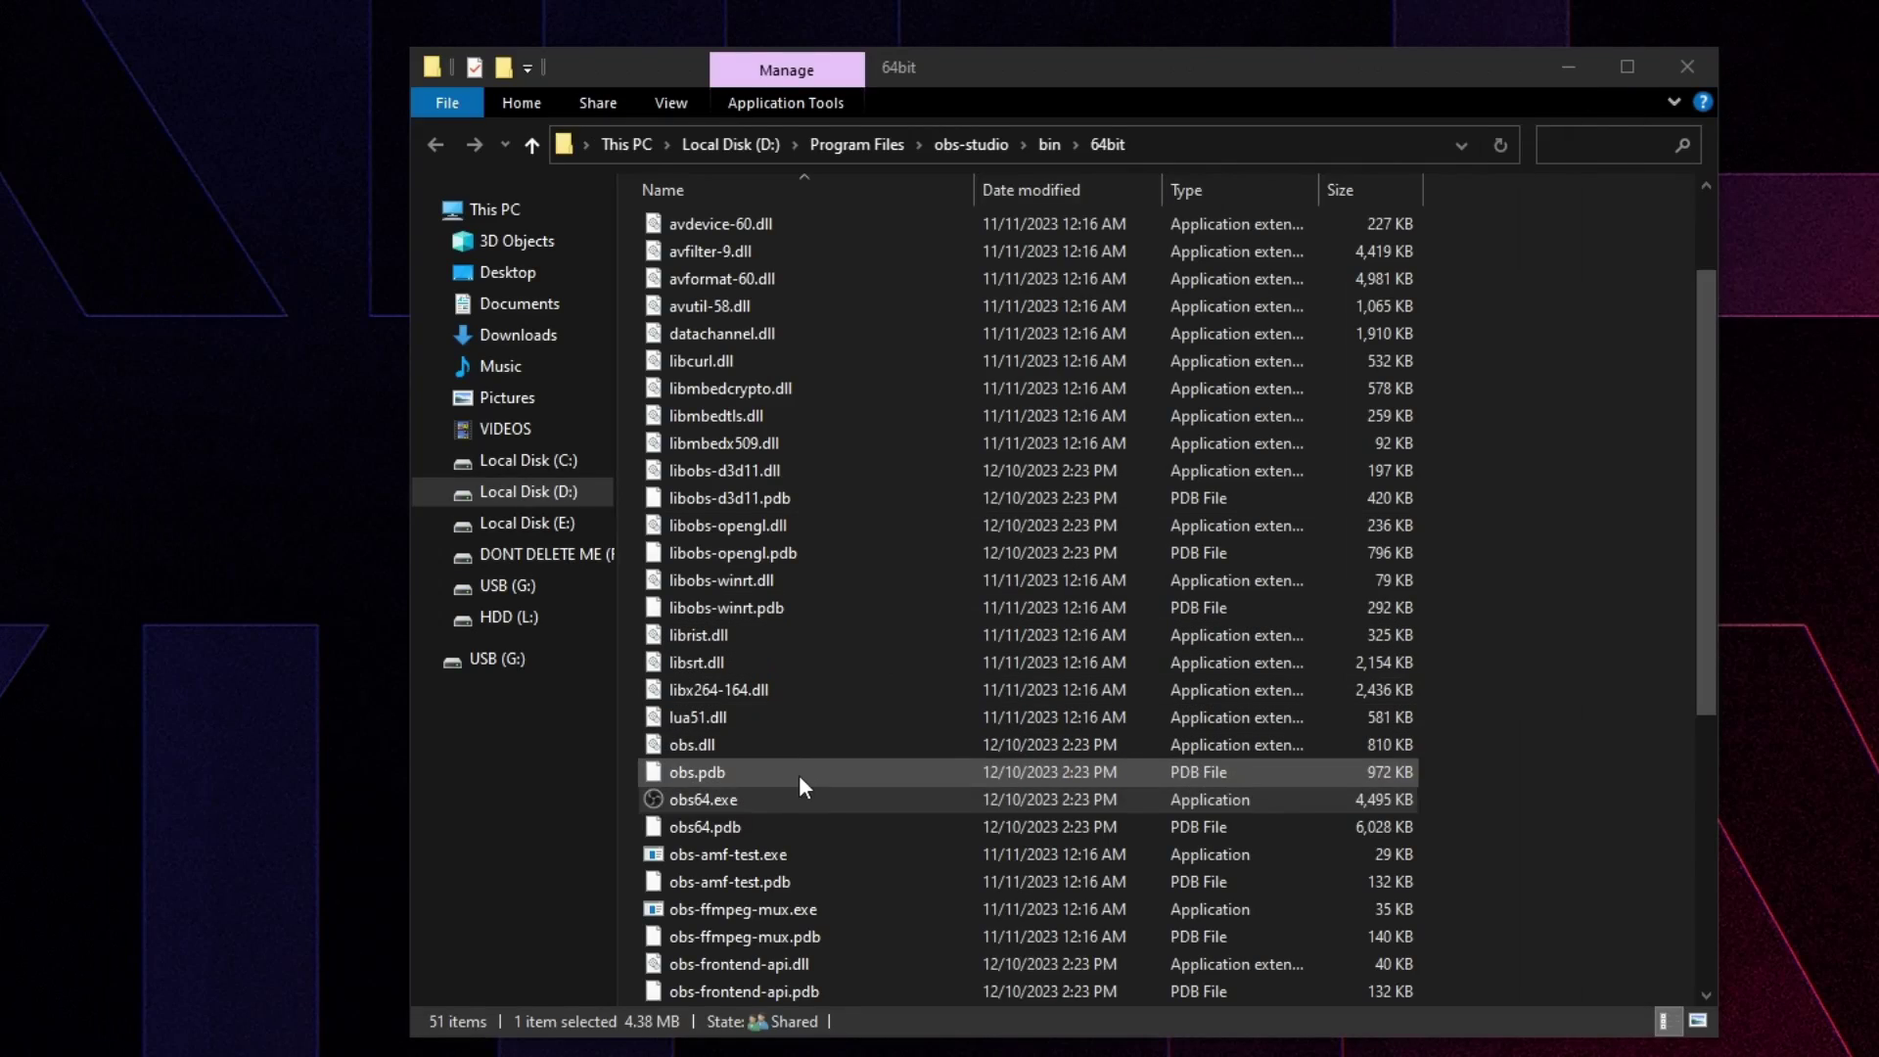
Create a shortcut to obs64.exe and cut it for moving.
right_click(727, 798)
click(864, 676)
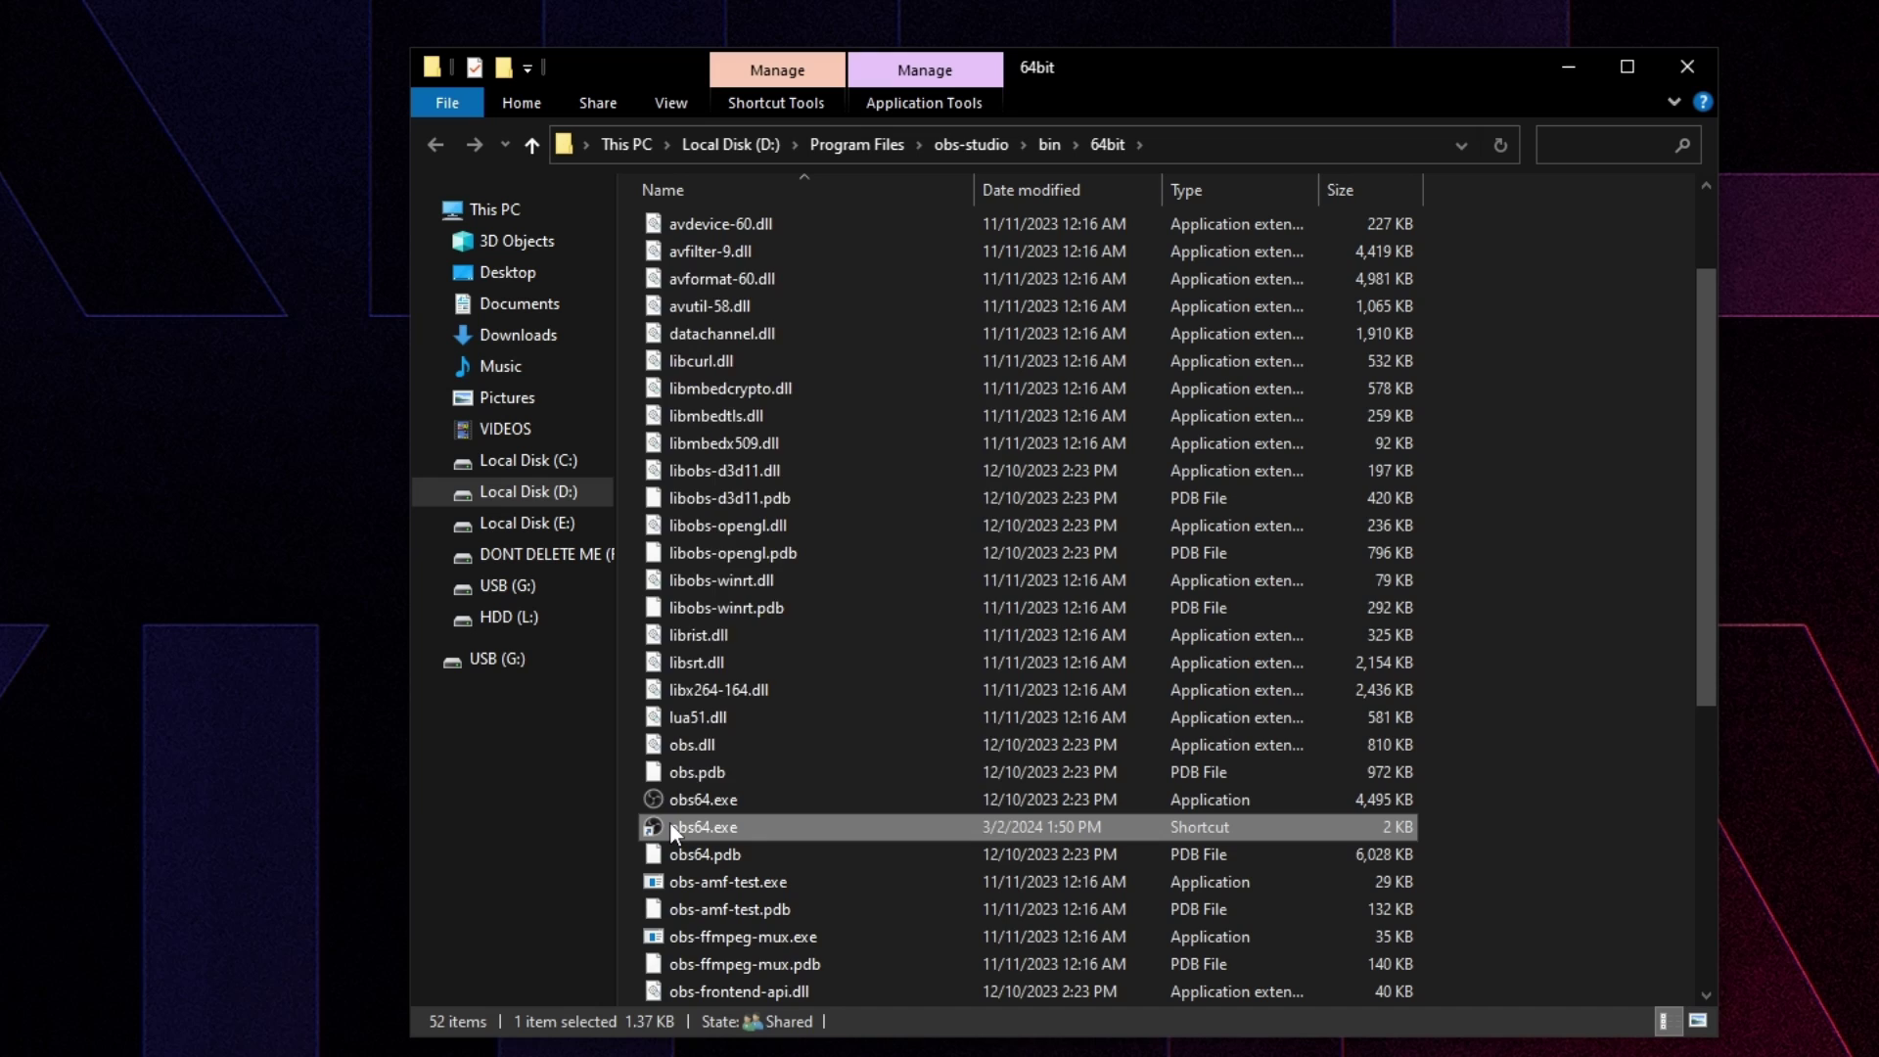
right_click(670, 823)
click(736, 648)
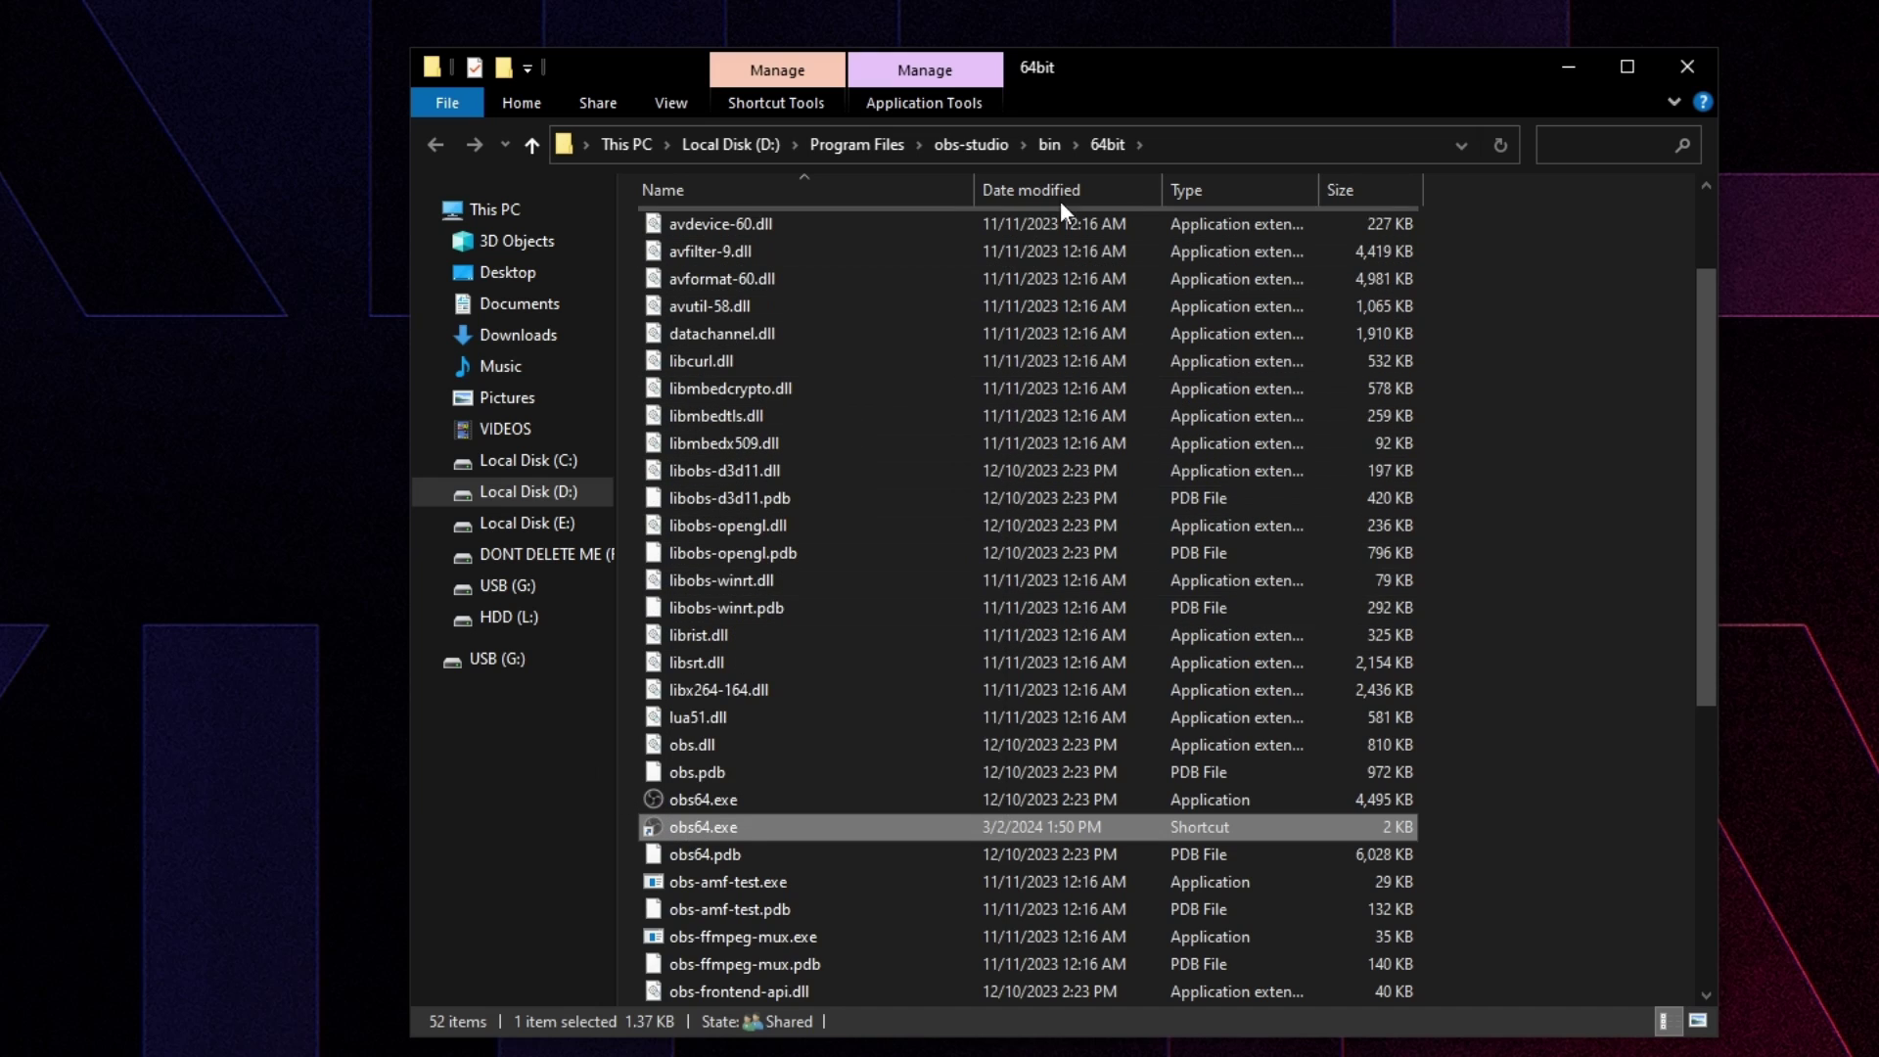
Go to shell:startup and paste the obs64.exe shortcut there.
click(1132, 143)
text(shell:startup)
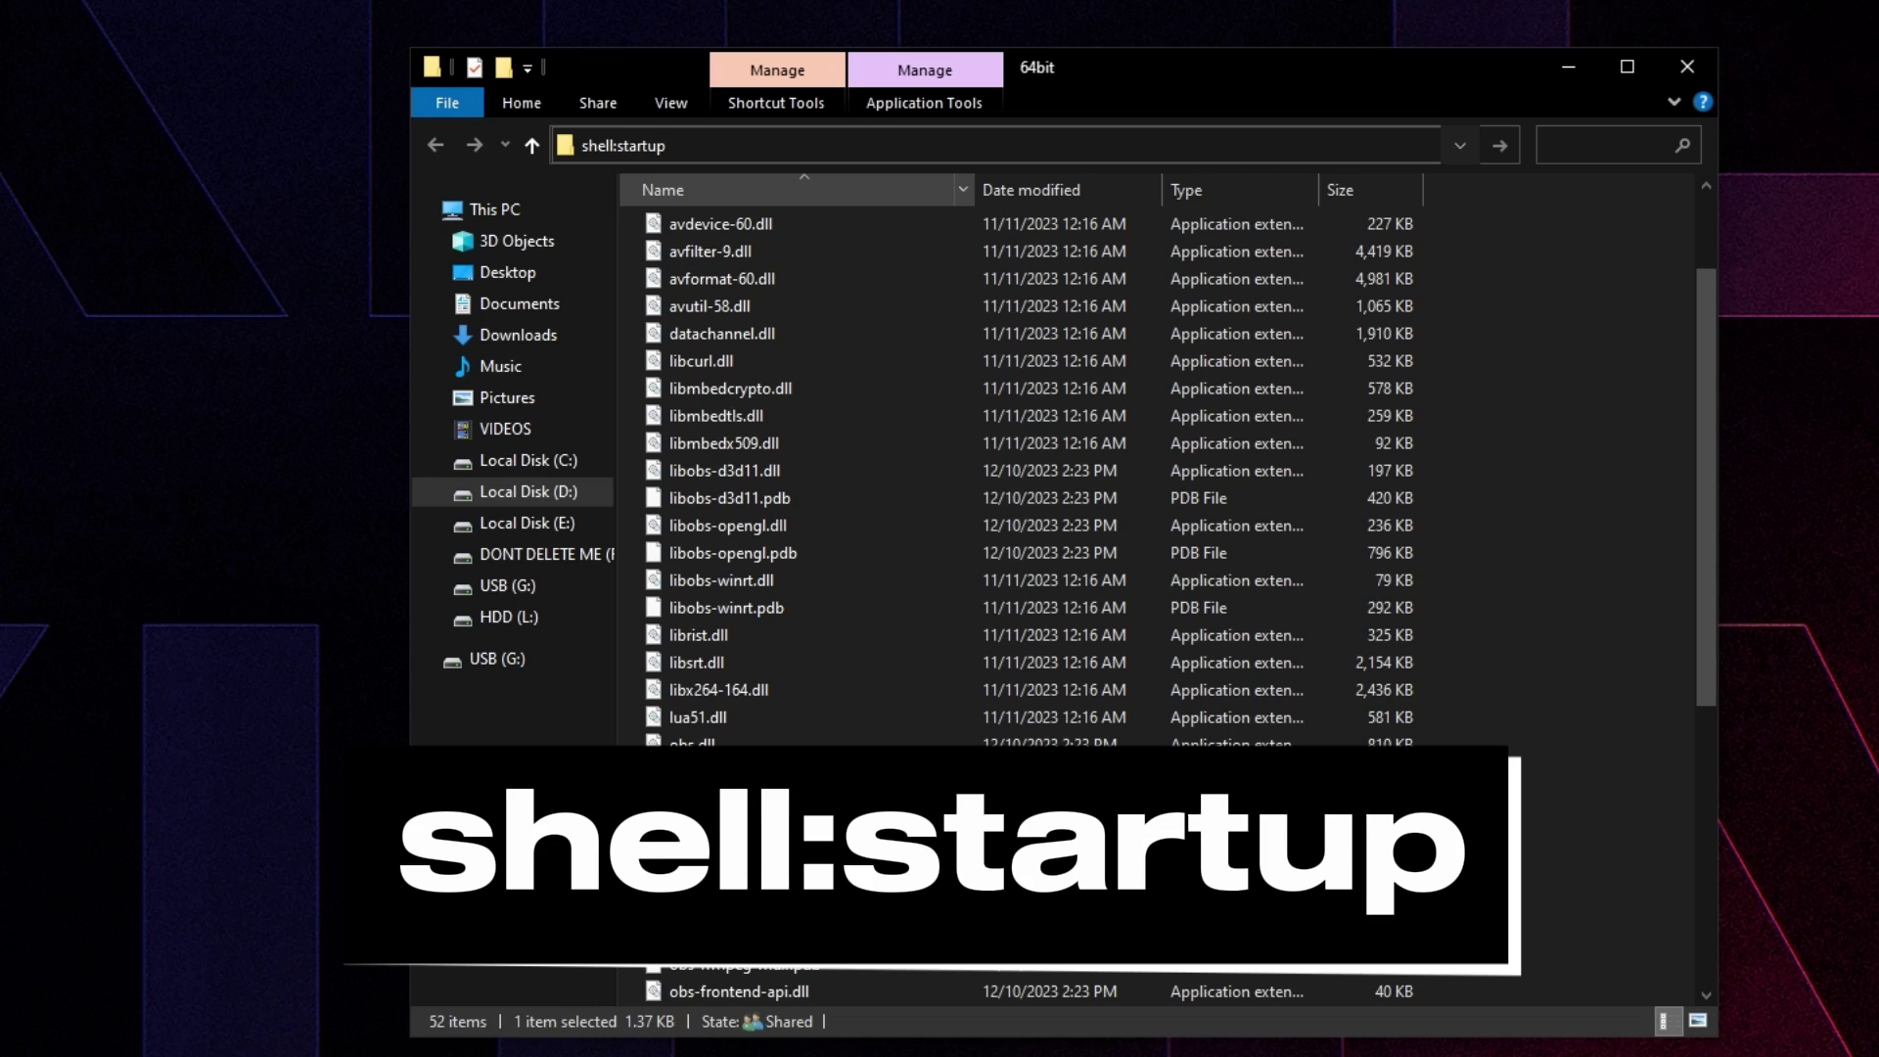
key(Return)
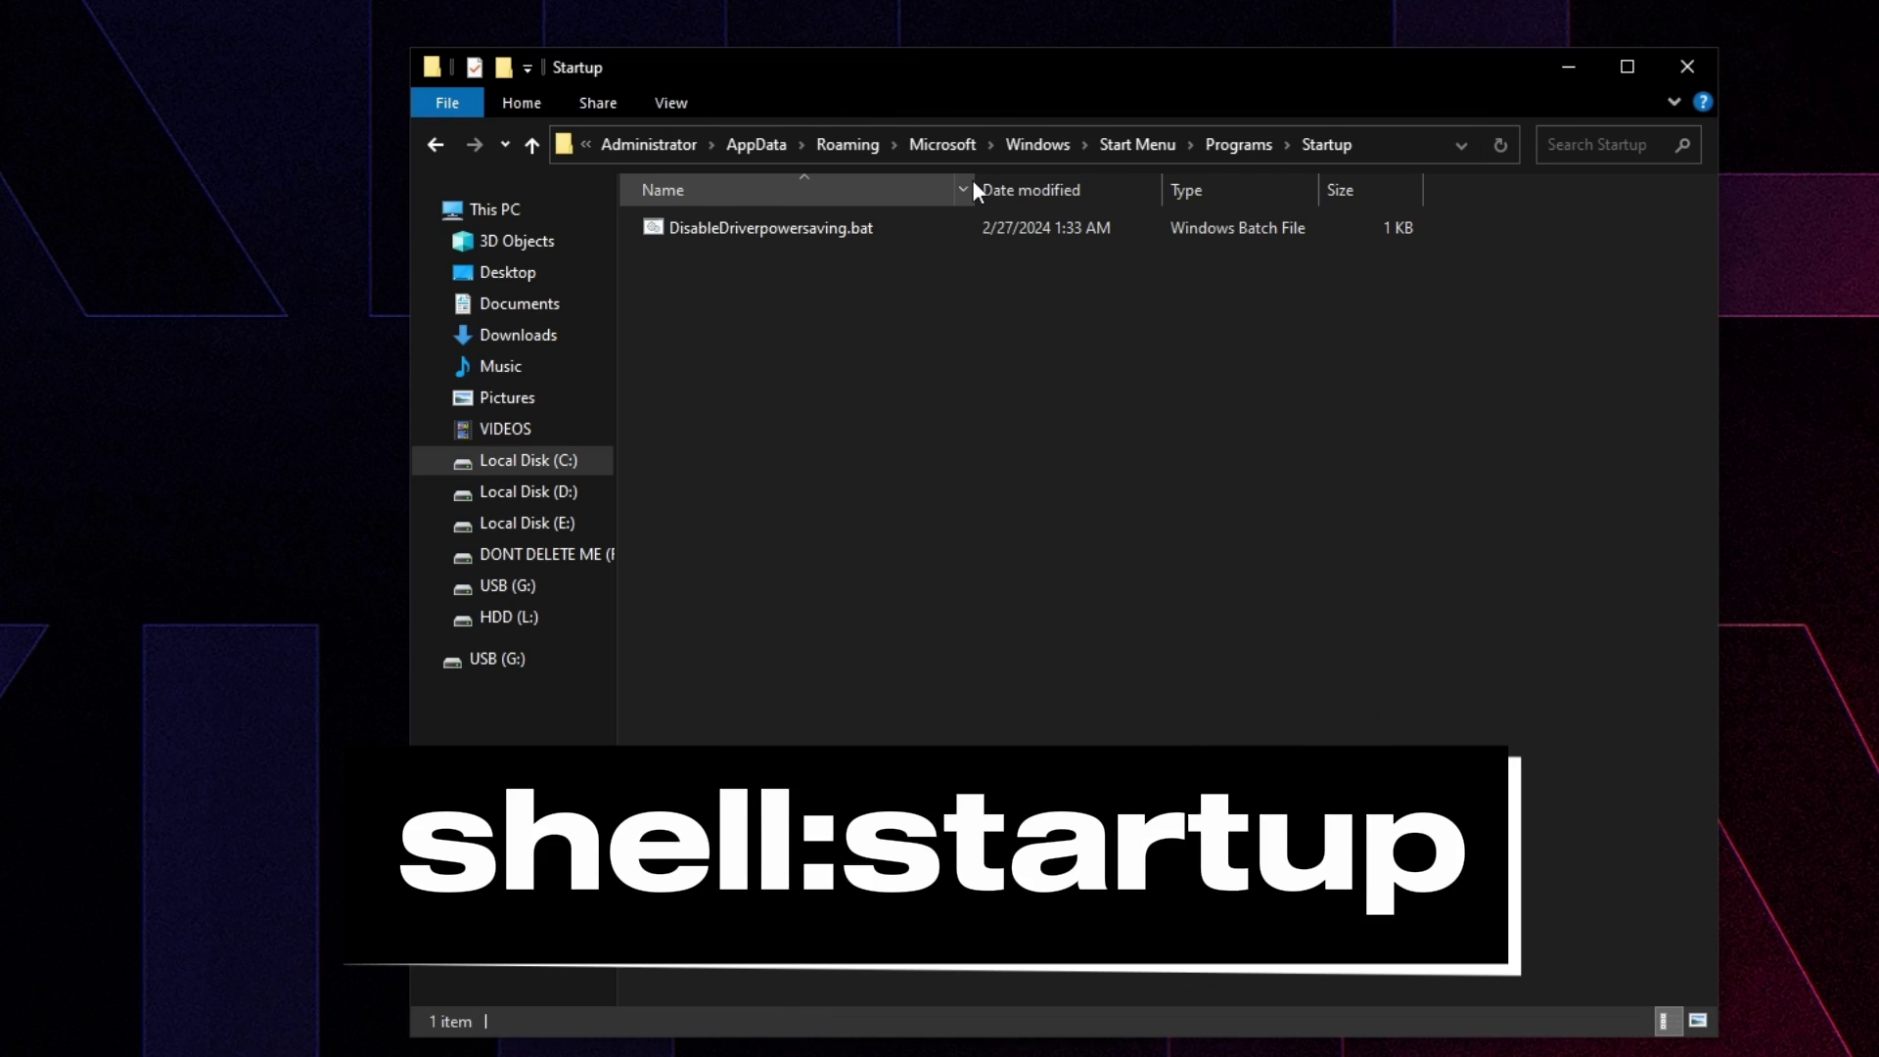
right_click(872, 293)
click(984, 478)
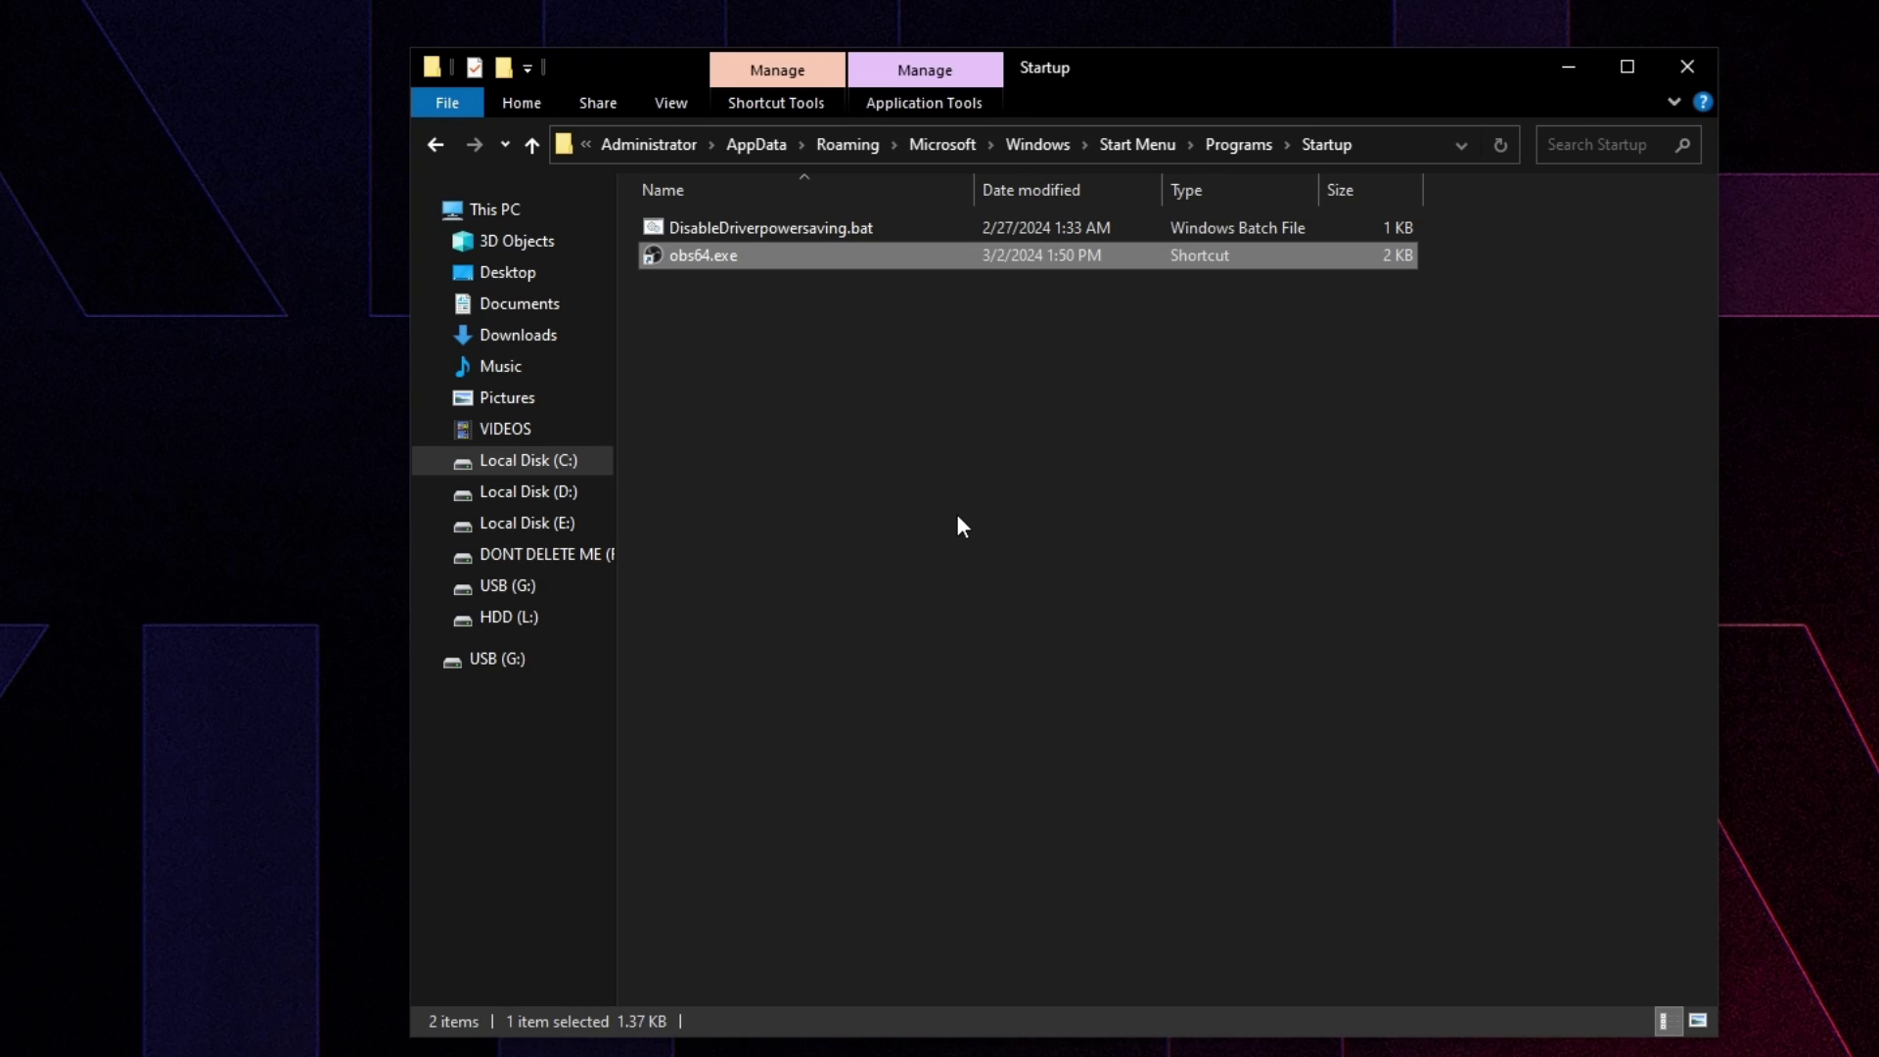
Append --startreplaybuffer --minimize-to-tray --disable-updater to the obs64.exe shortcut's Target and save it.
right_click(705, 254)
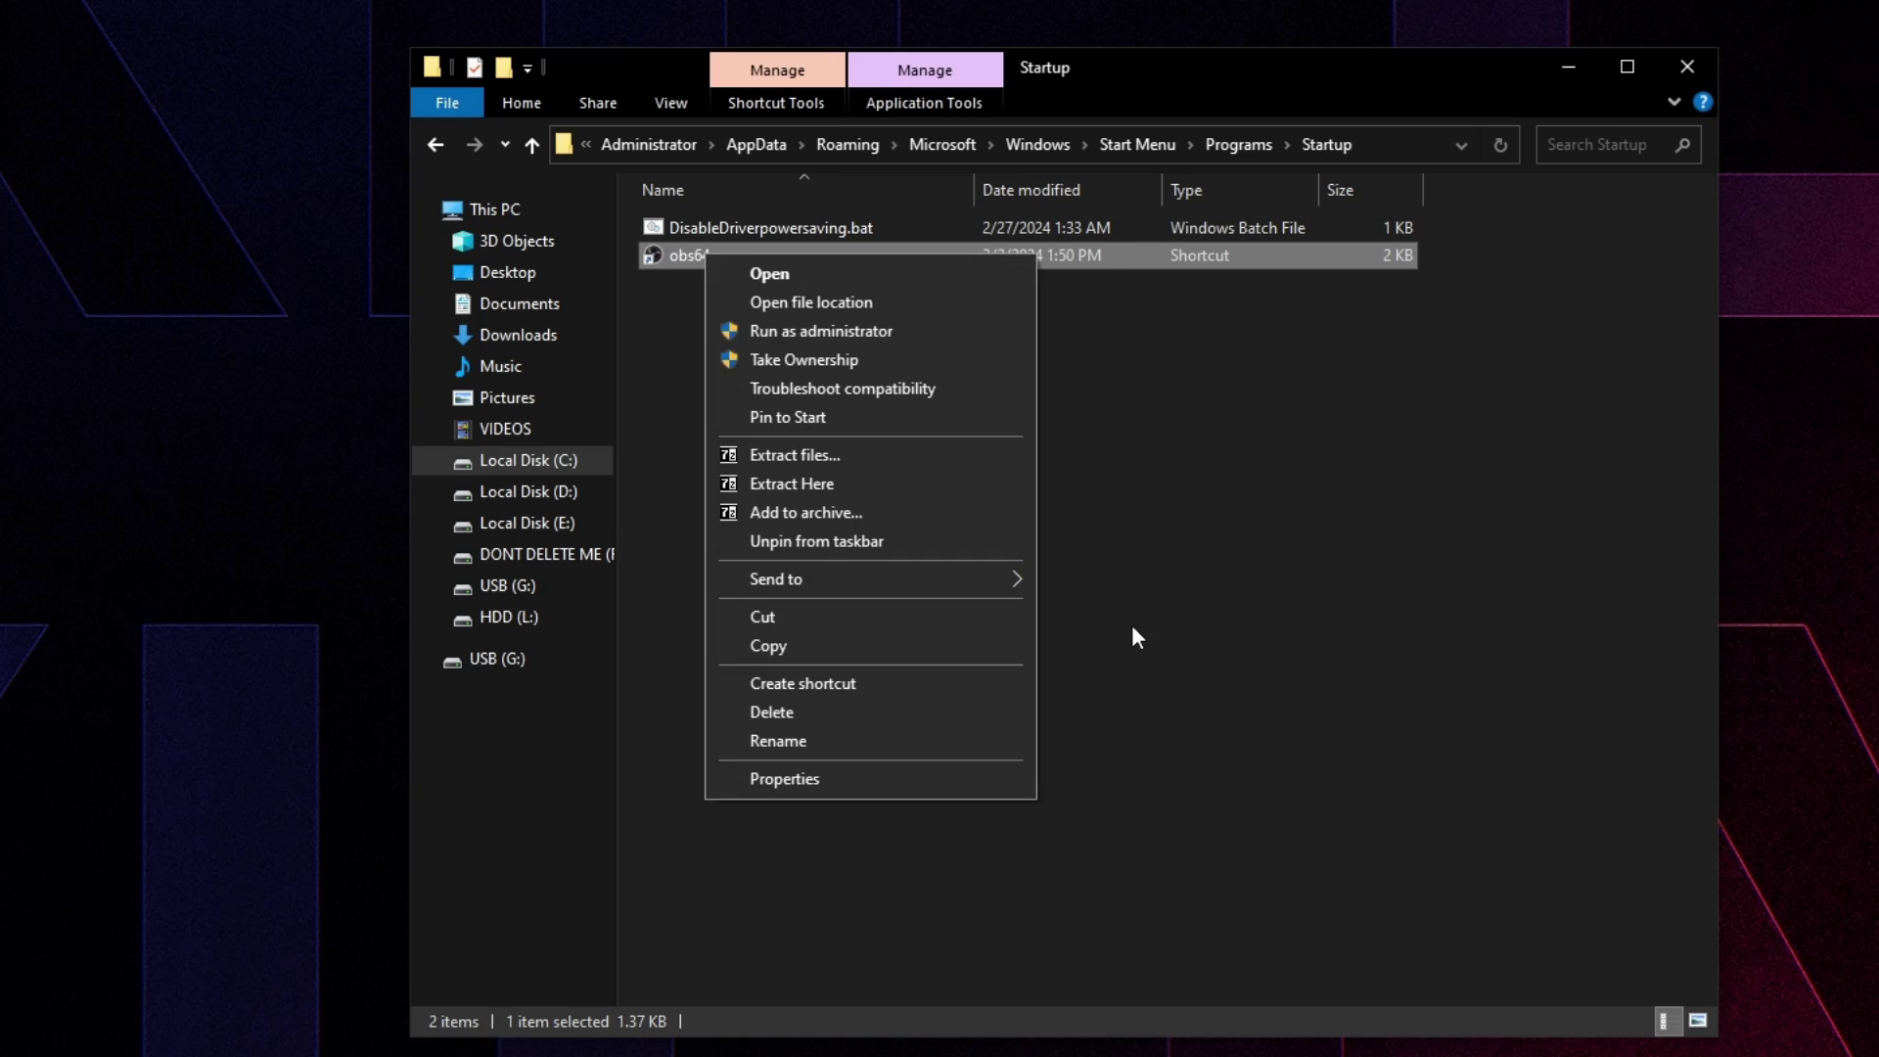
click(869, 780)
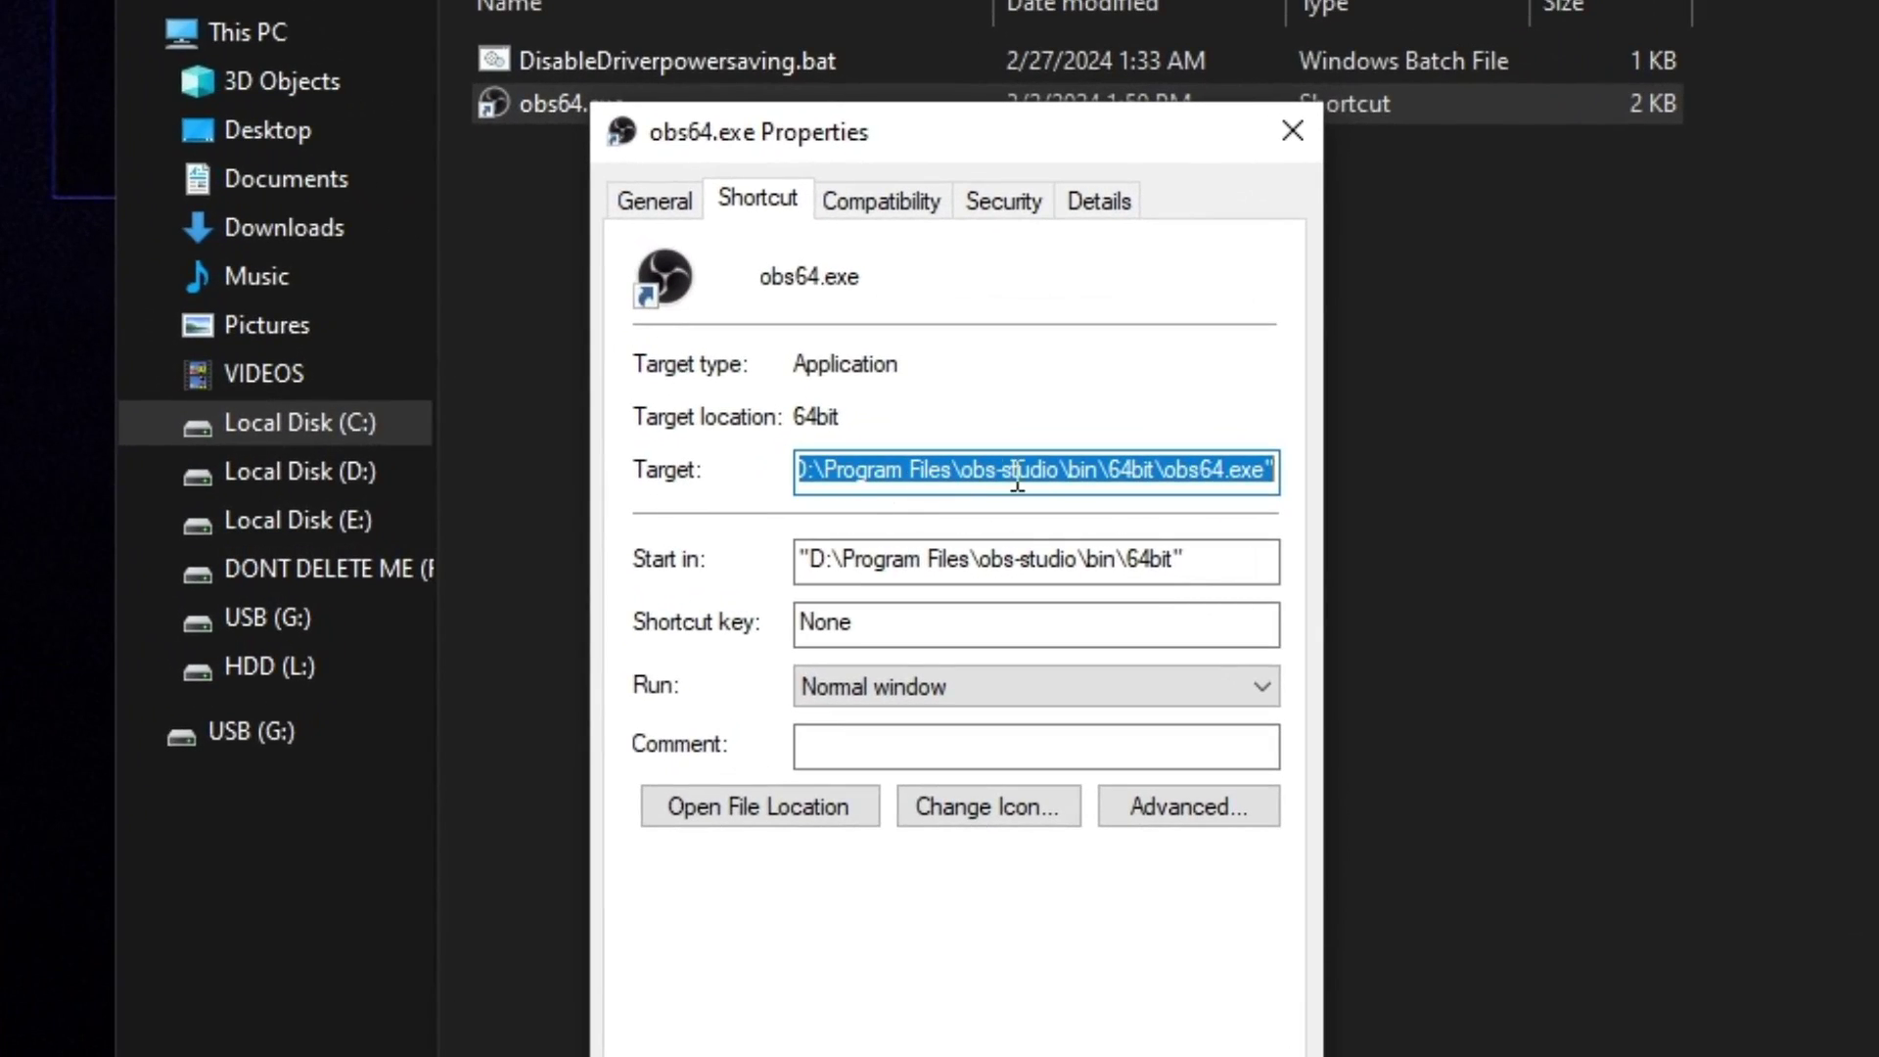
click(1274, 471)
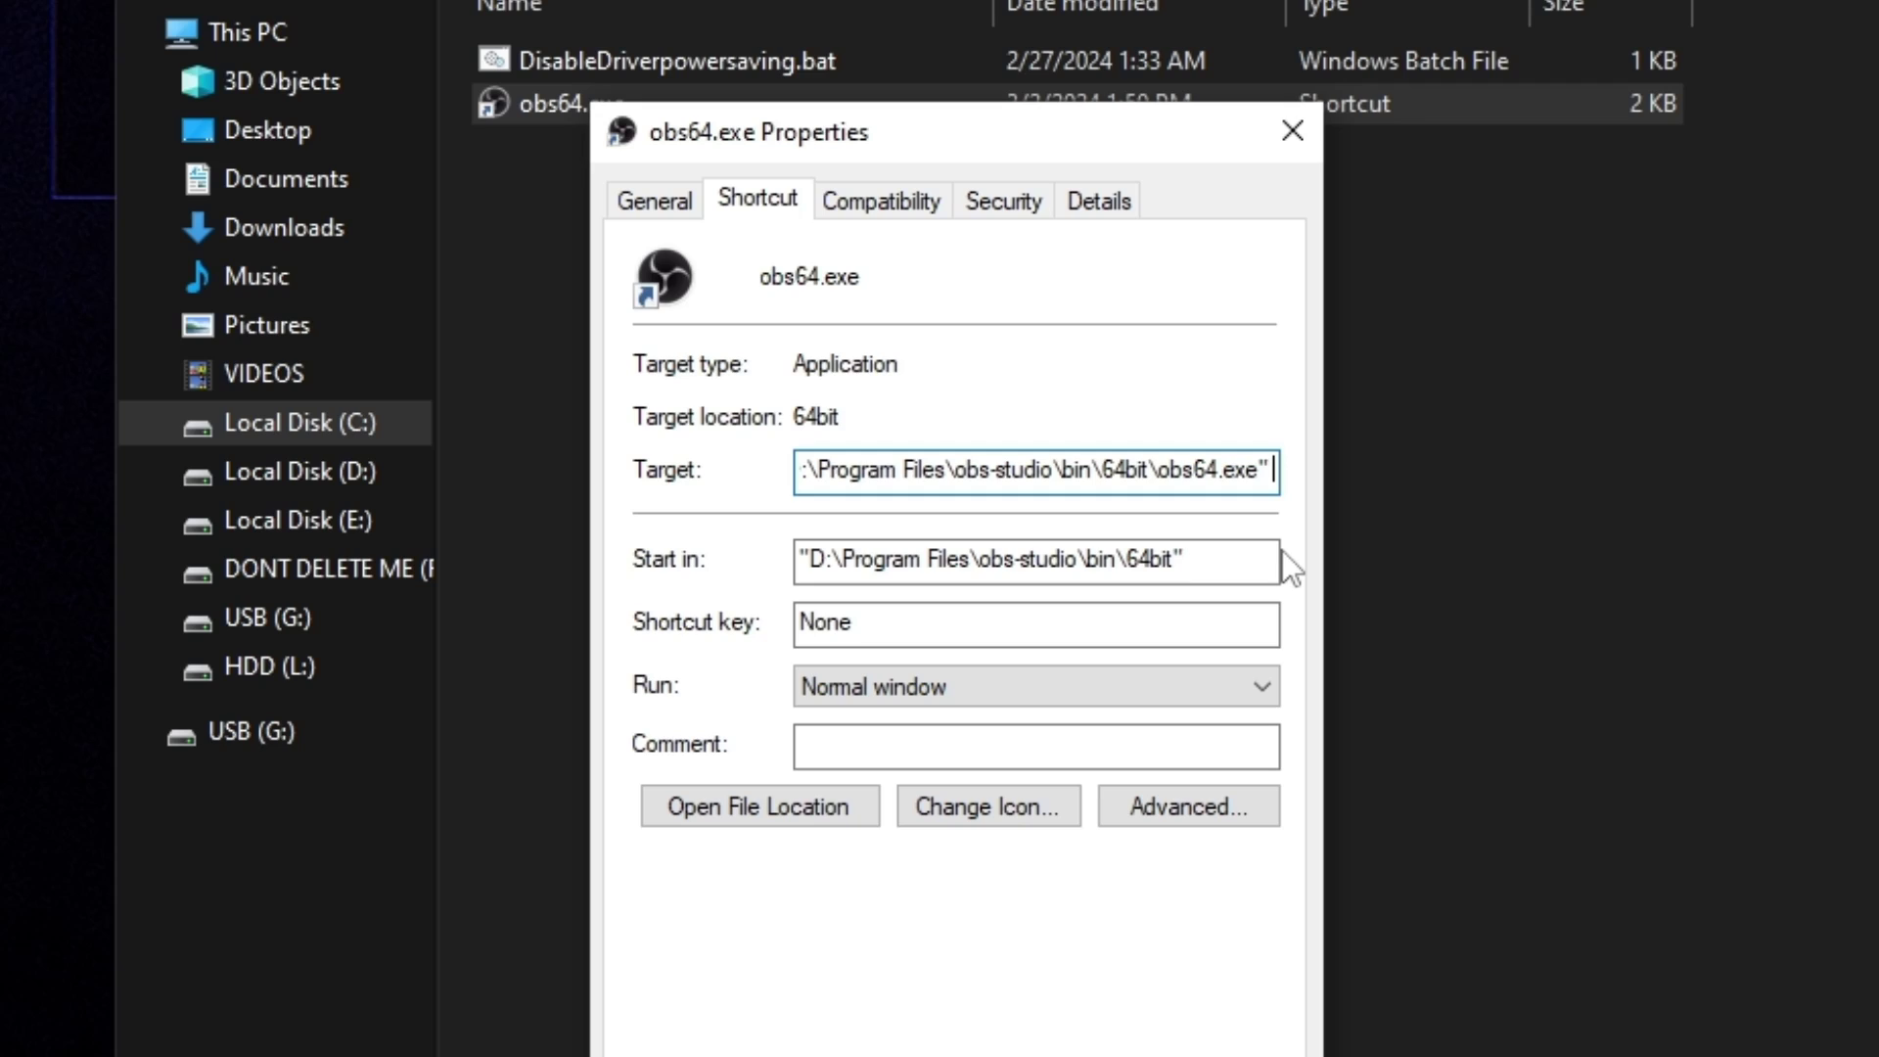
key(ctrl+v)
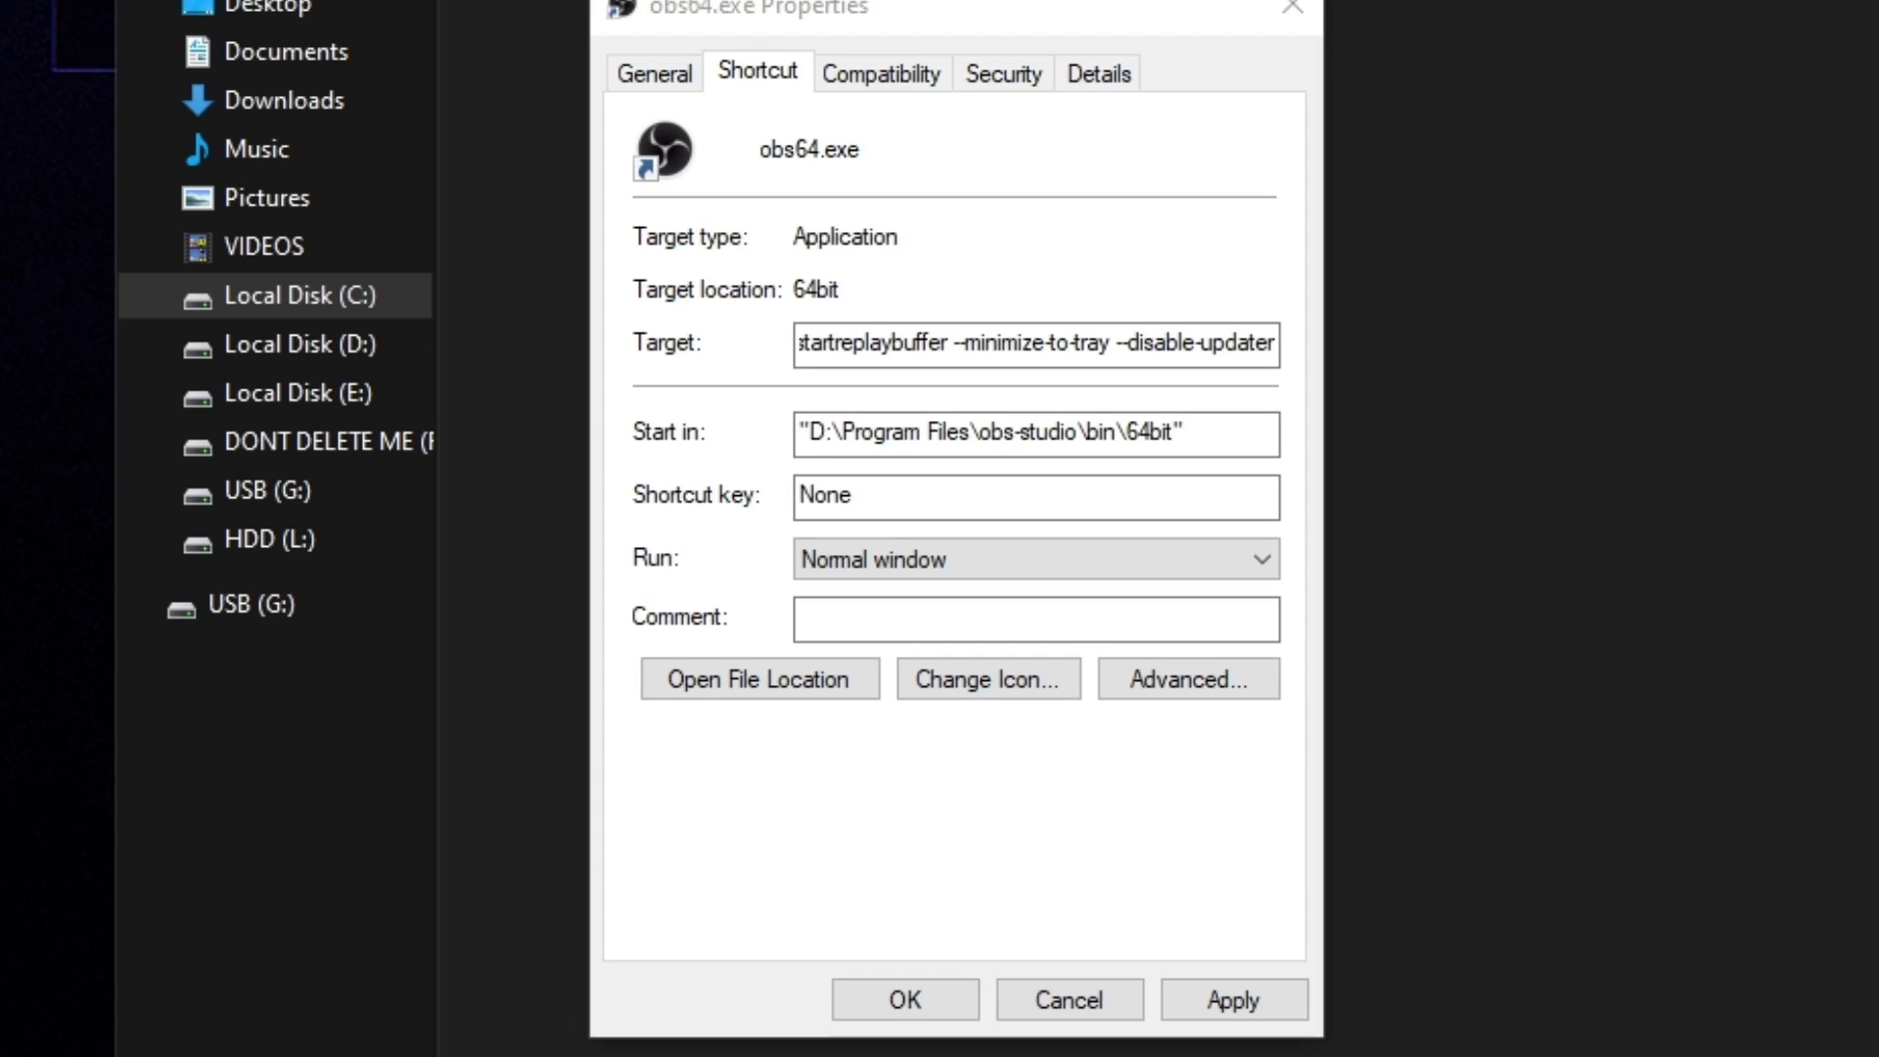
click(1080, 347)
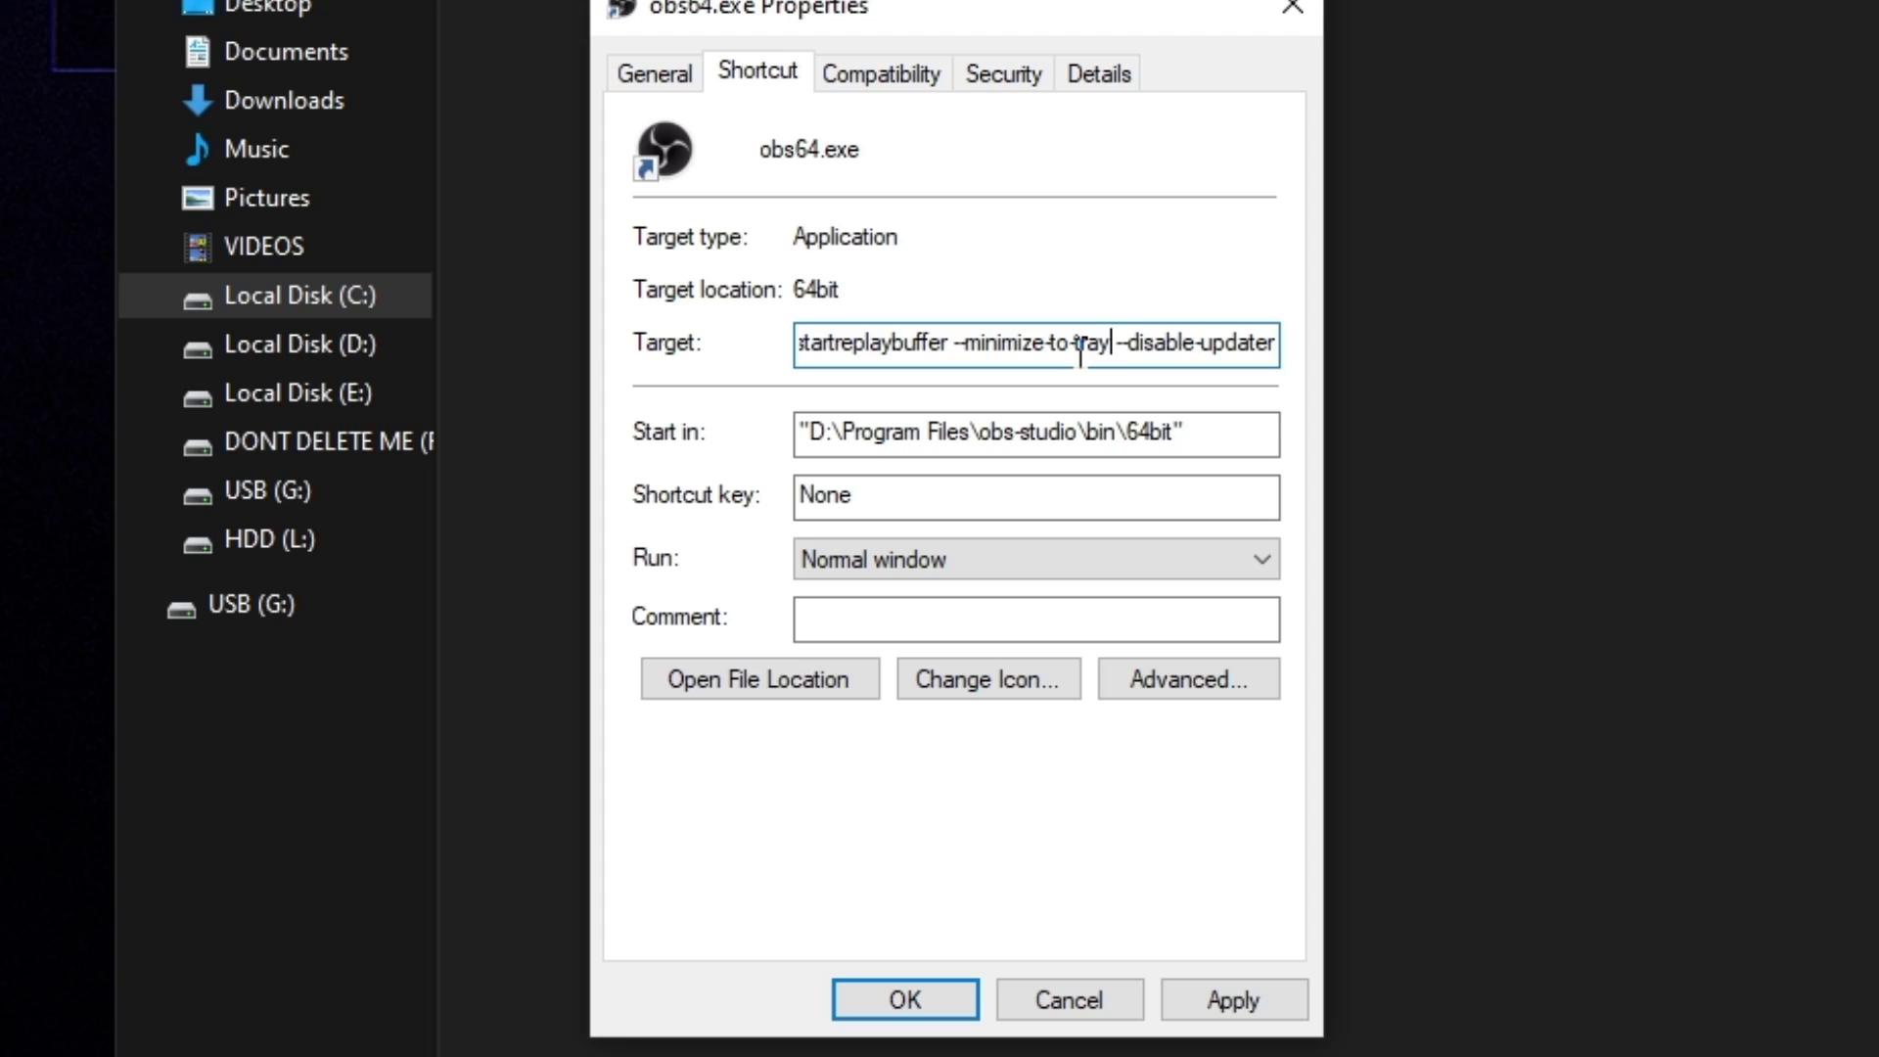
key(Right)
key(Right)
key(Right)
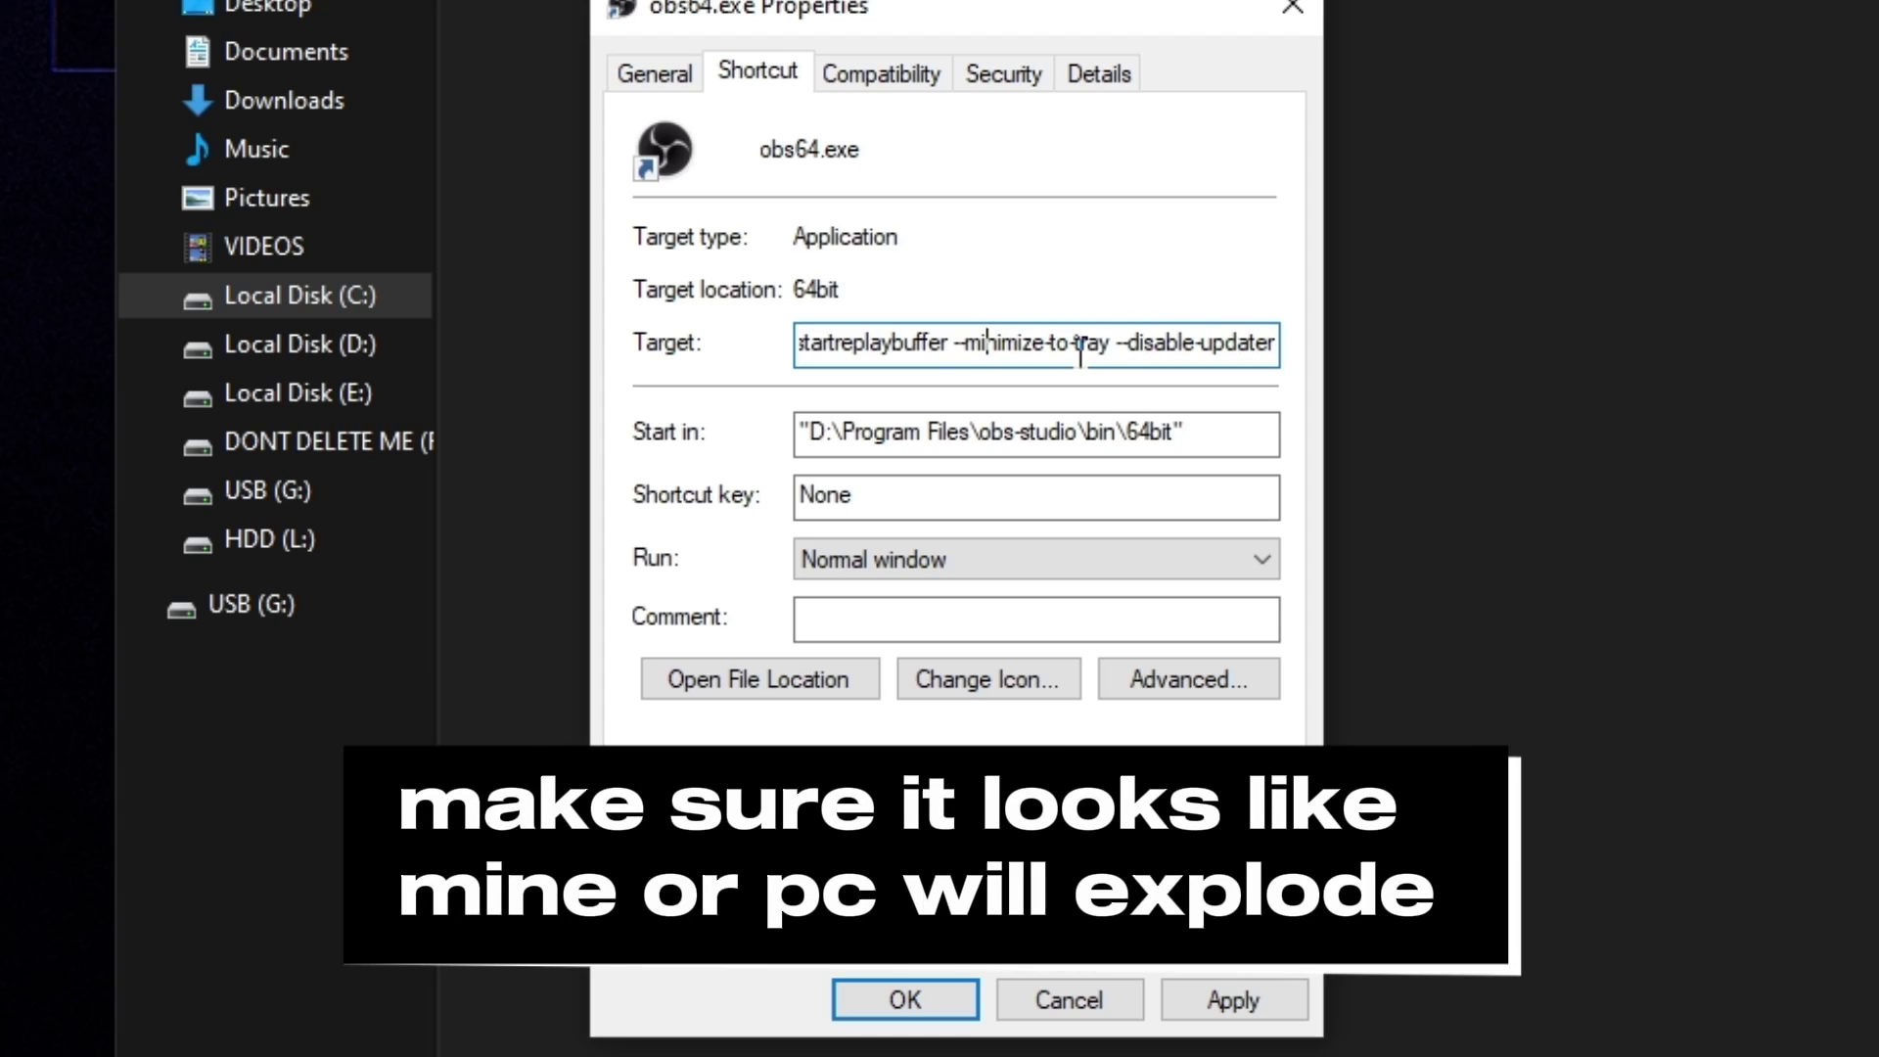
key(Left)
key(Left)
key(Left)
key(Left)
key(Left)
key(Left)
key(Left)
key(Left)
key(Left)
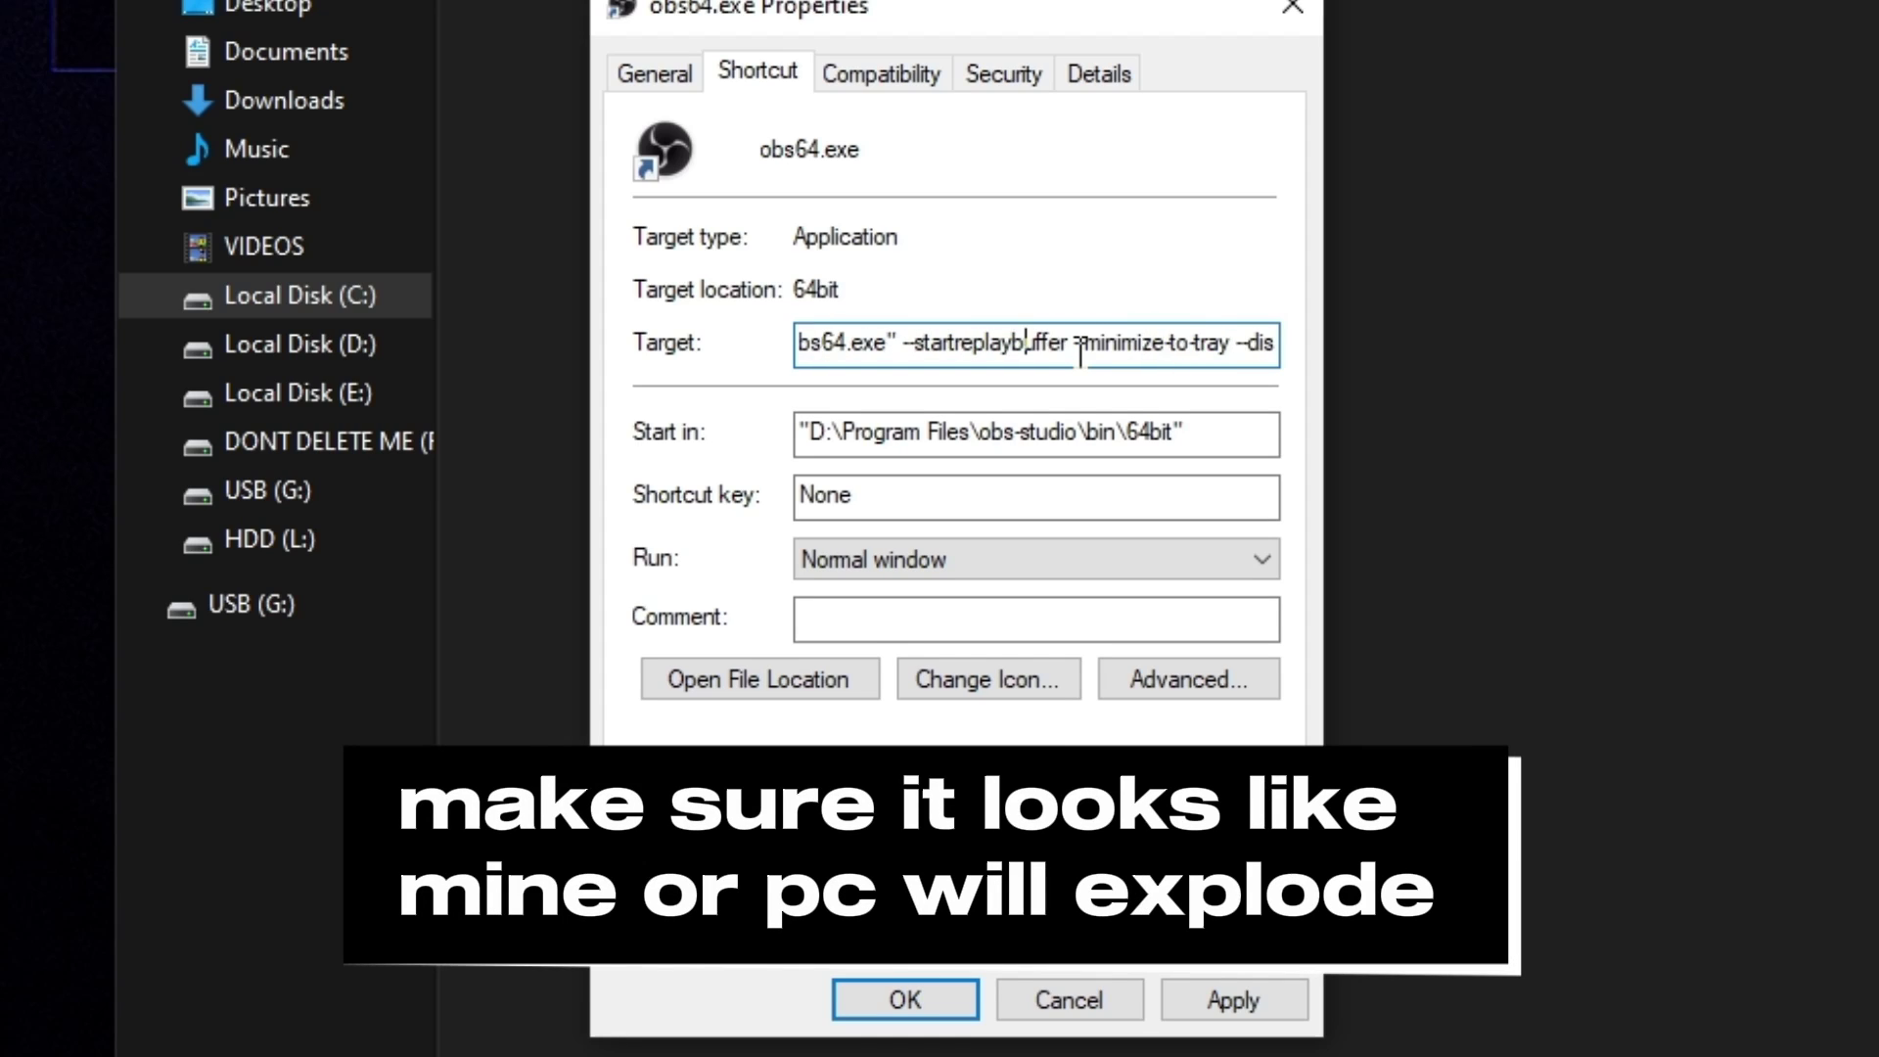
key(End)
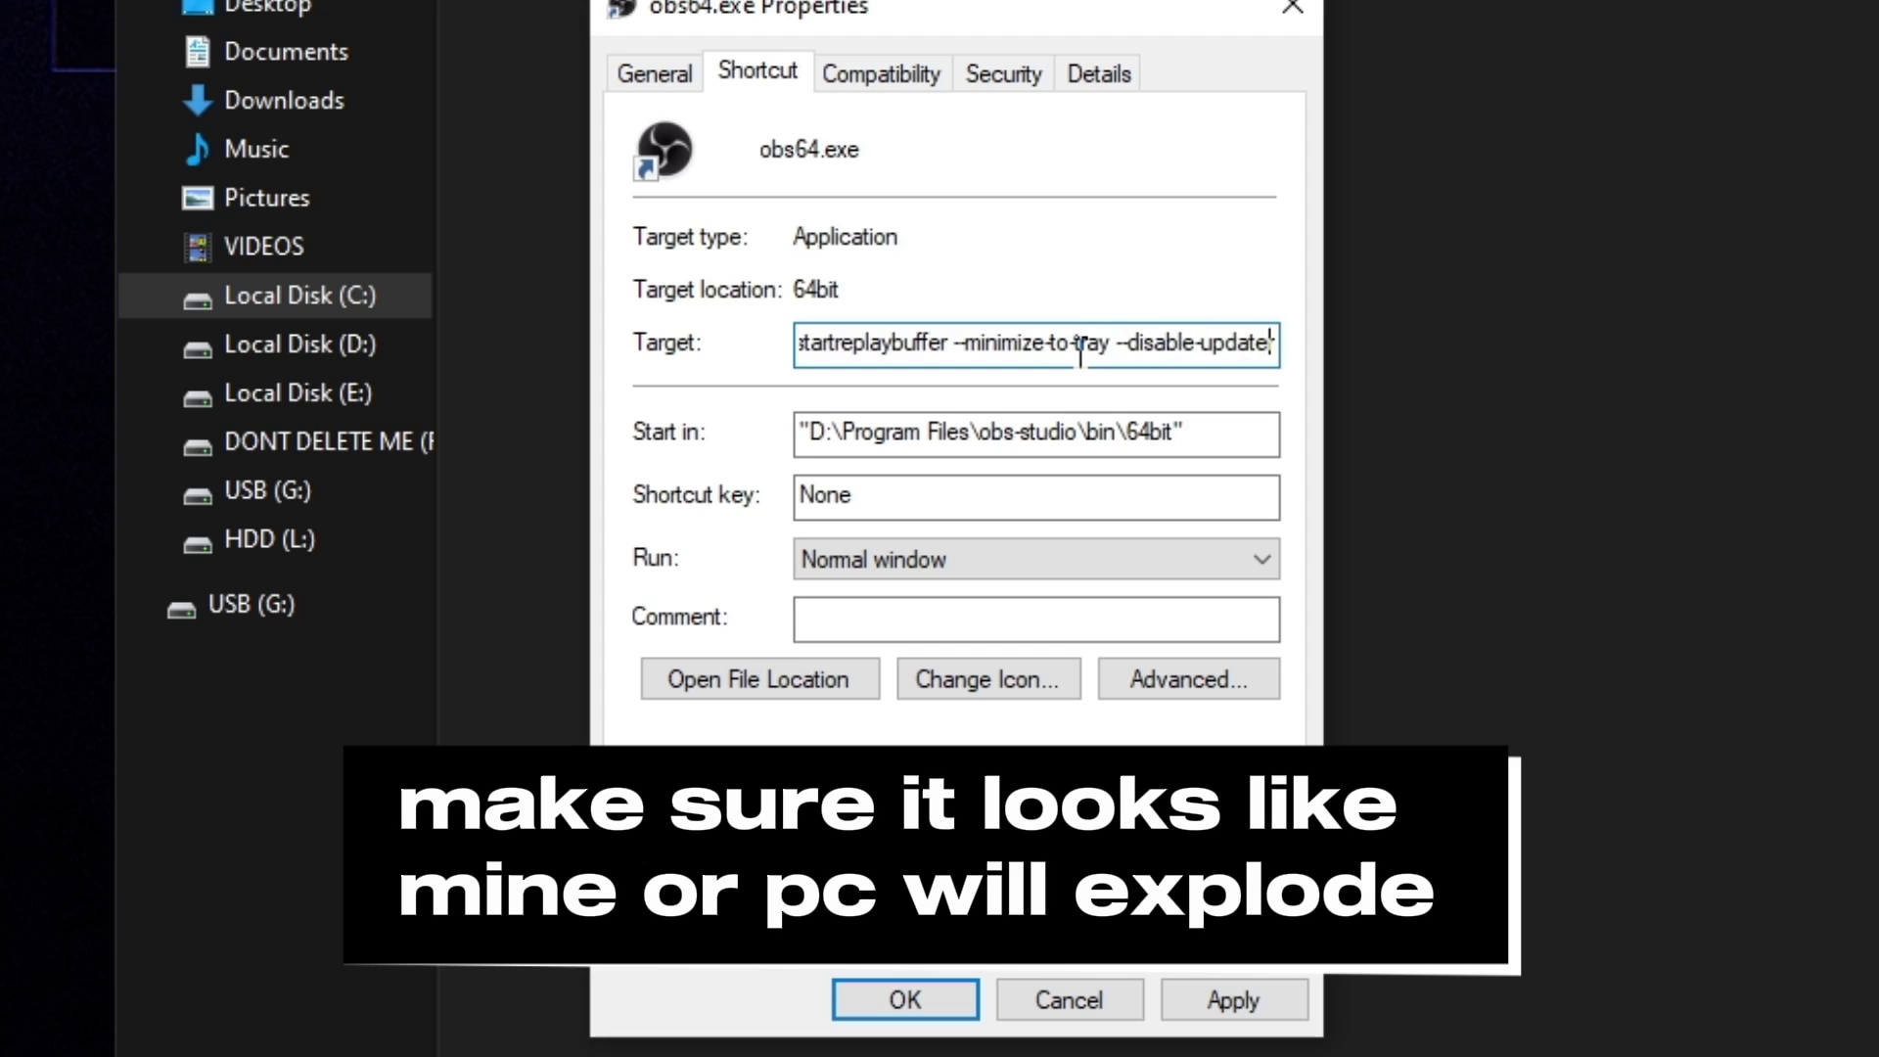
click(1235, 1008)
click(891, 996)
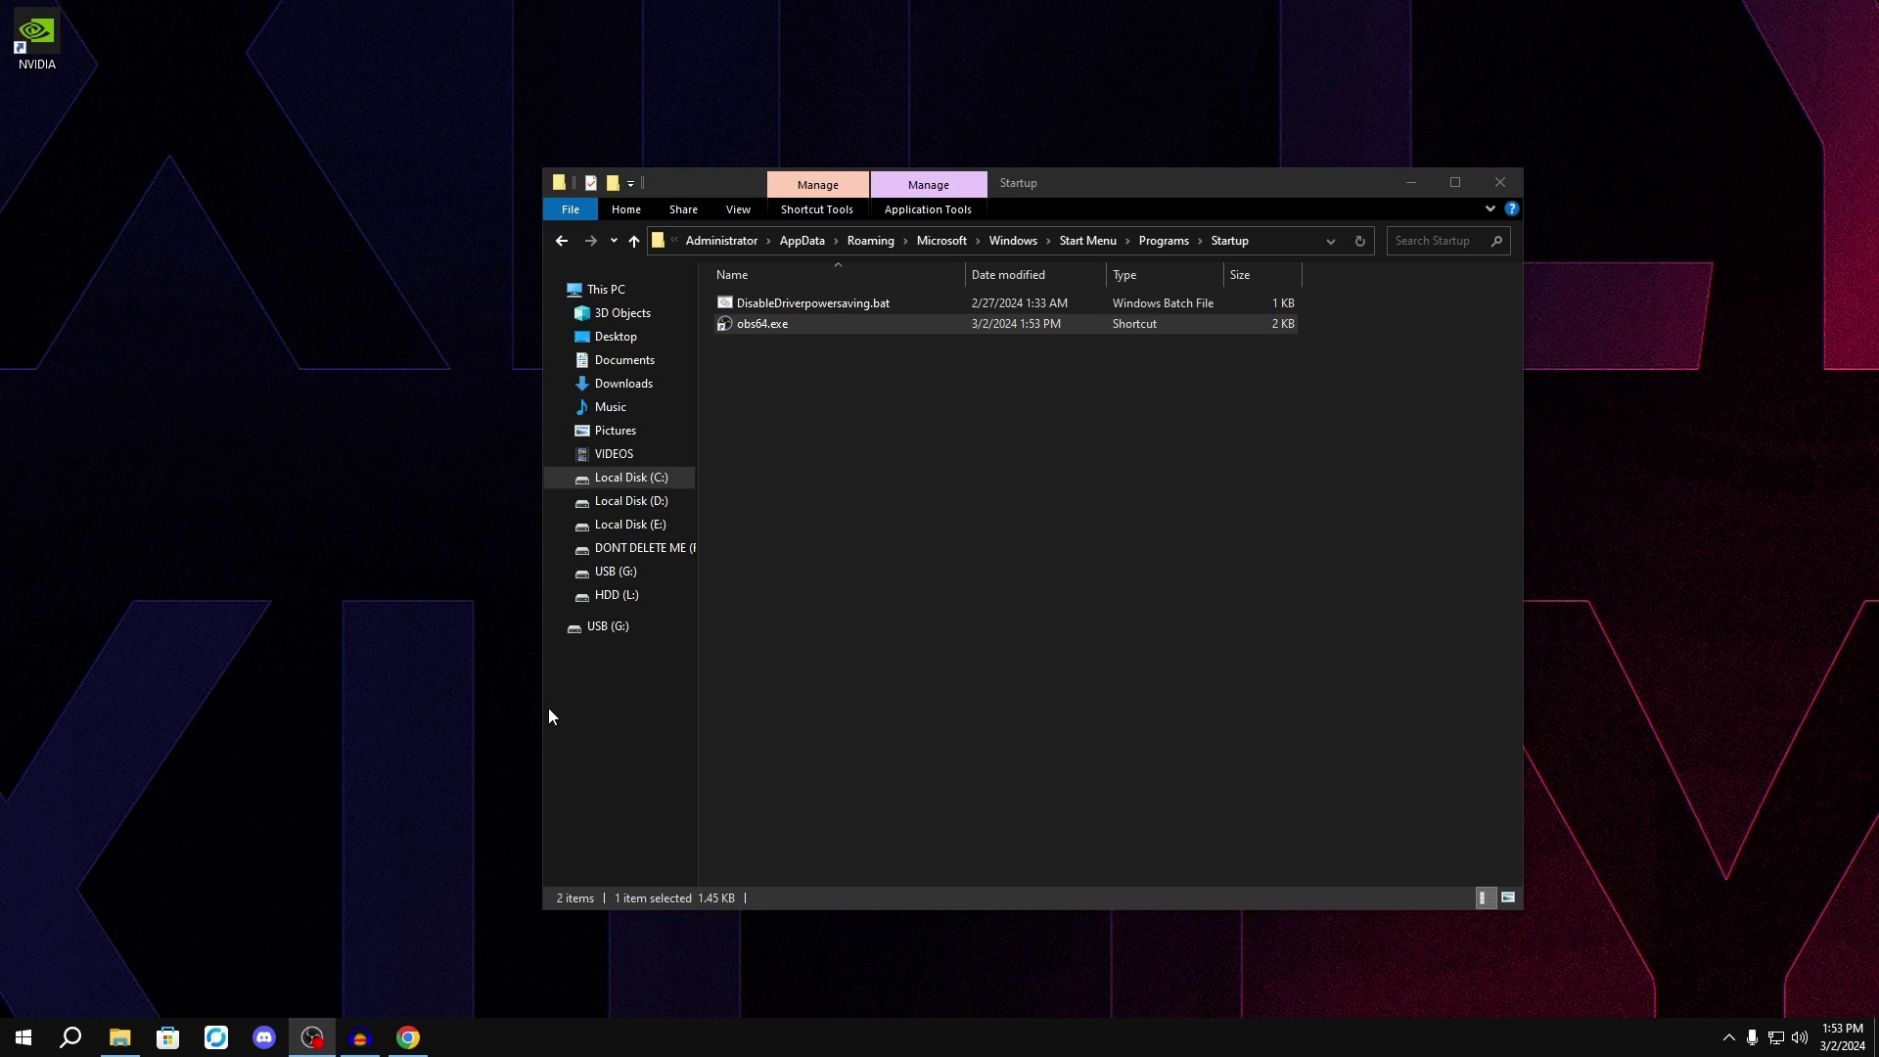
Test-launch the obs64.exe startup shortcut with Launch Anyway and confirm OBS appears in the tray.
click(725, 384)
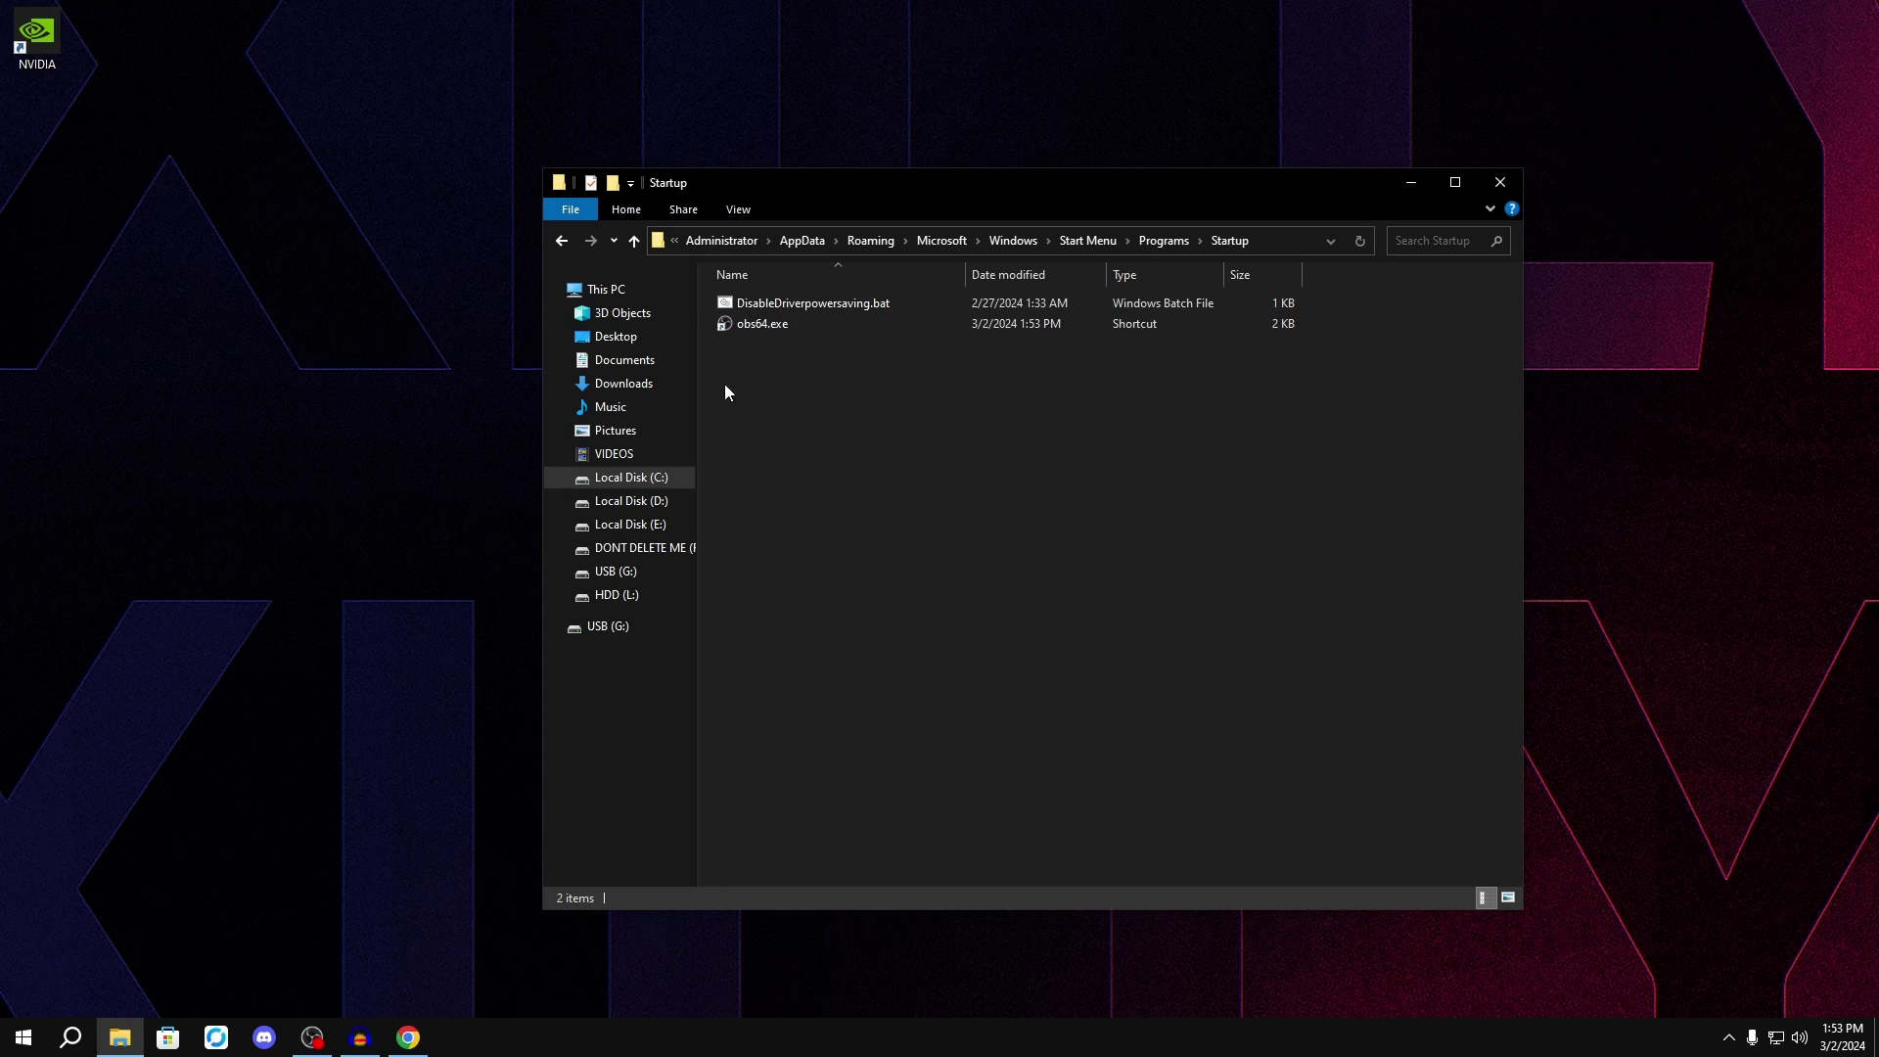
click(760, 326)
click(1018, 543)
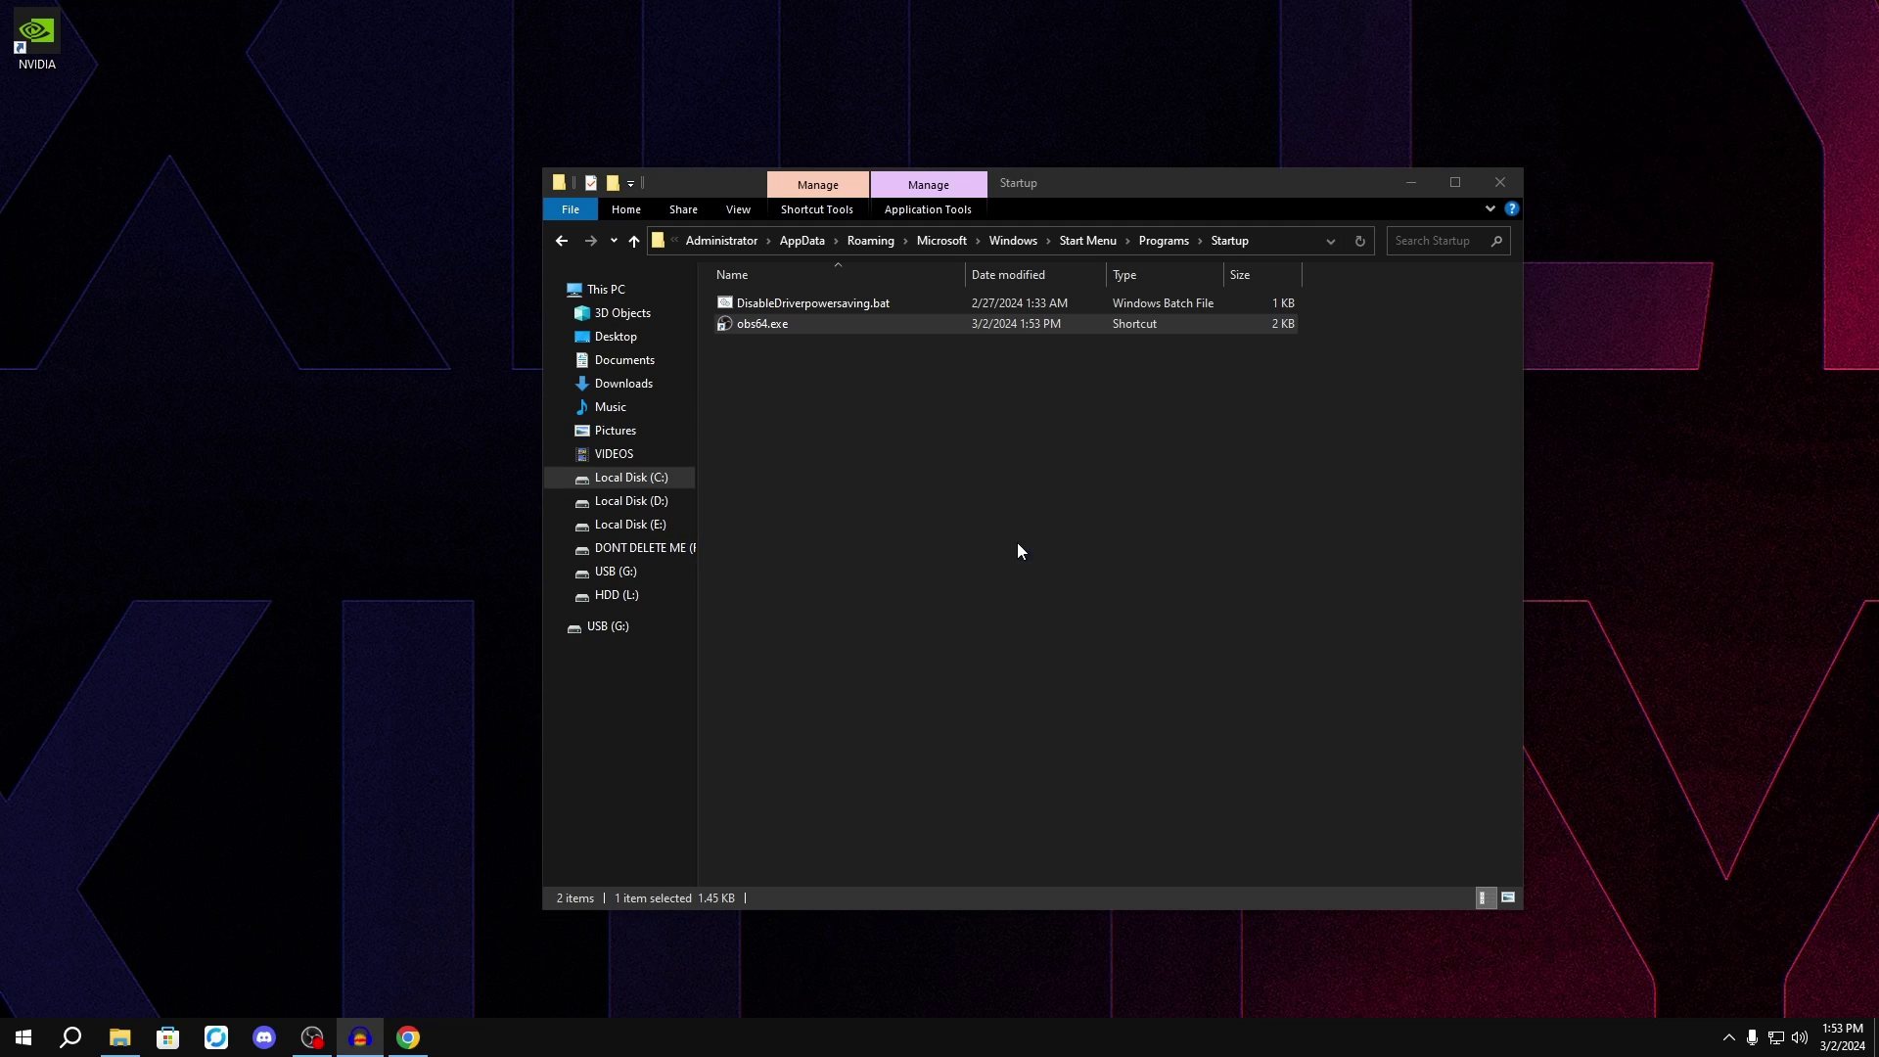
click(1729, 1037)
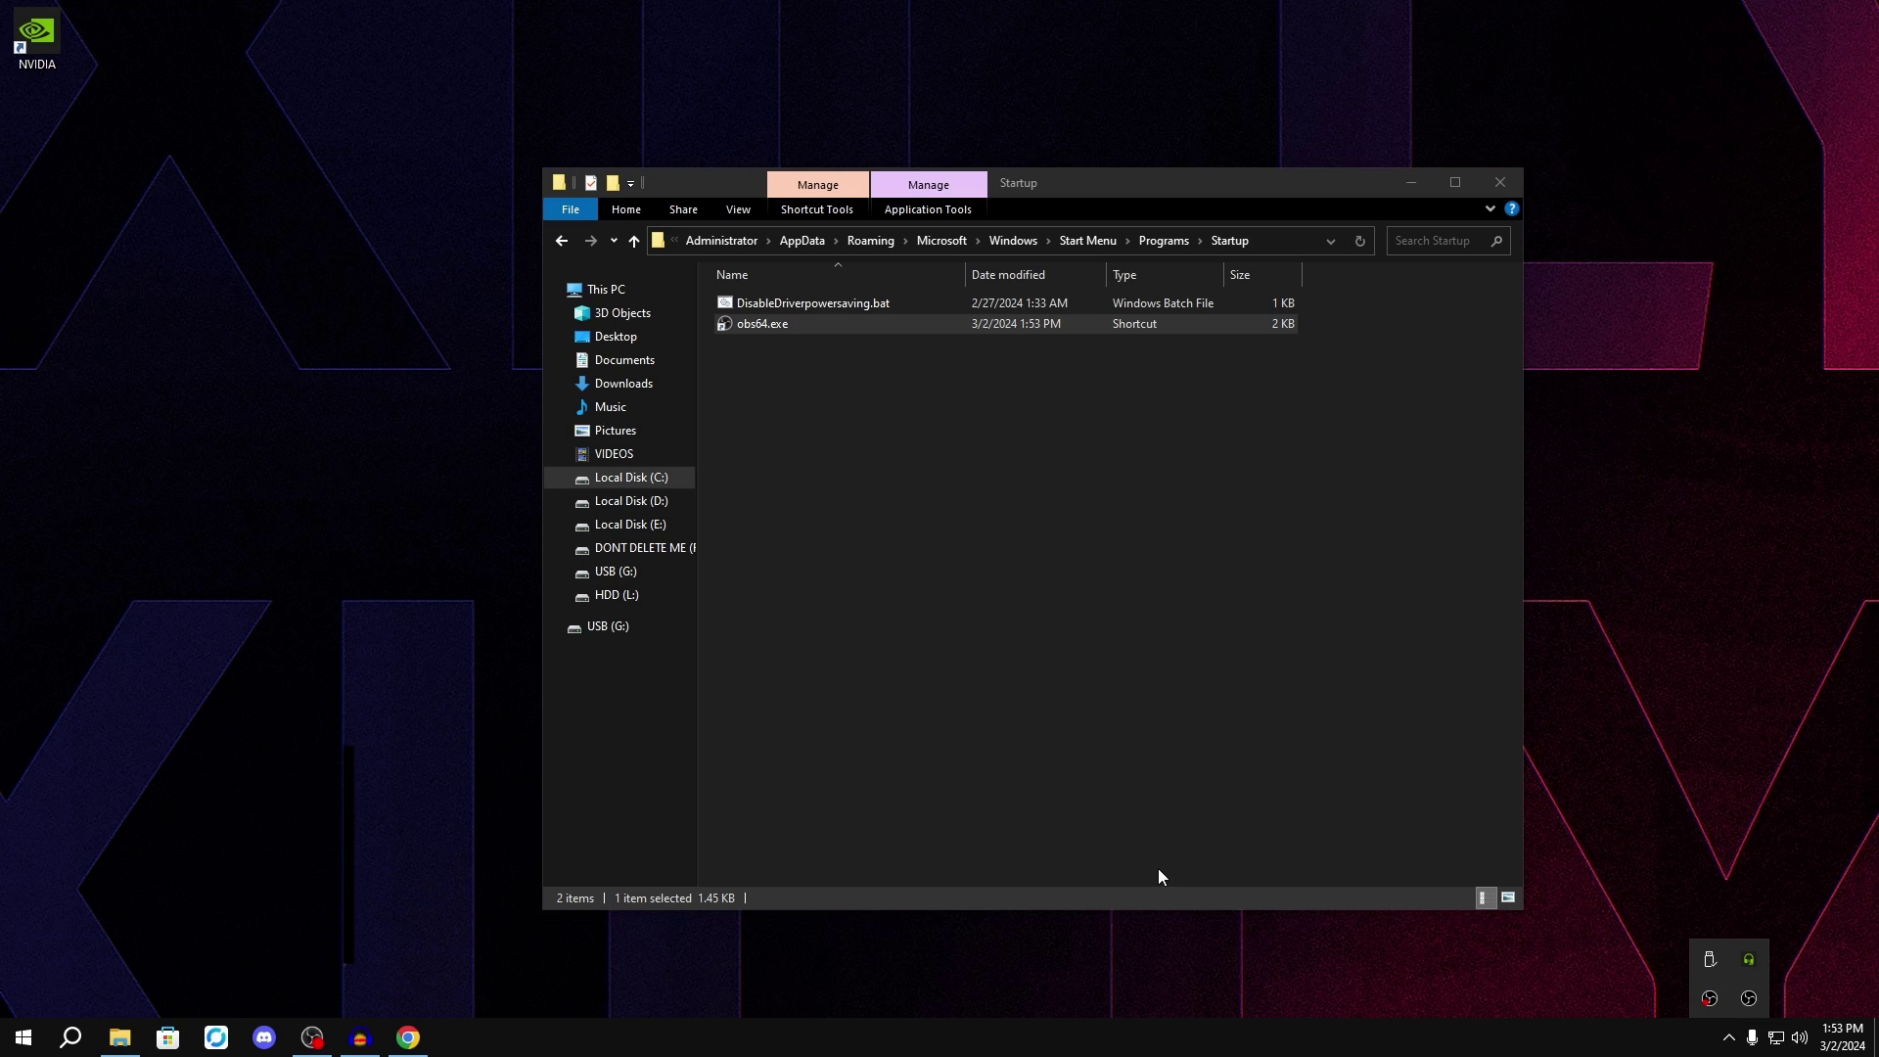
key(Escape)
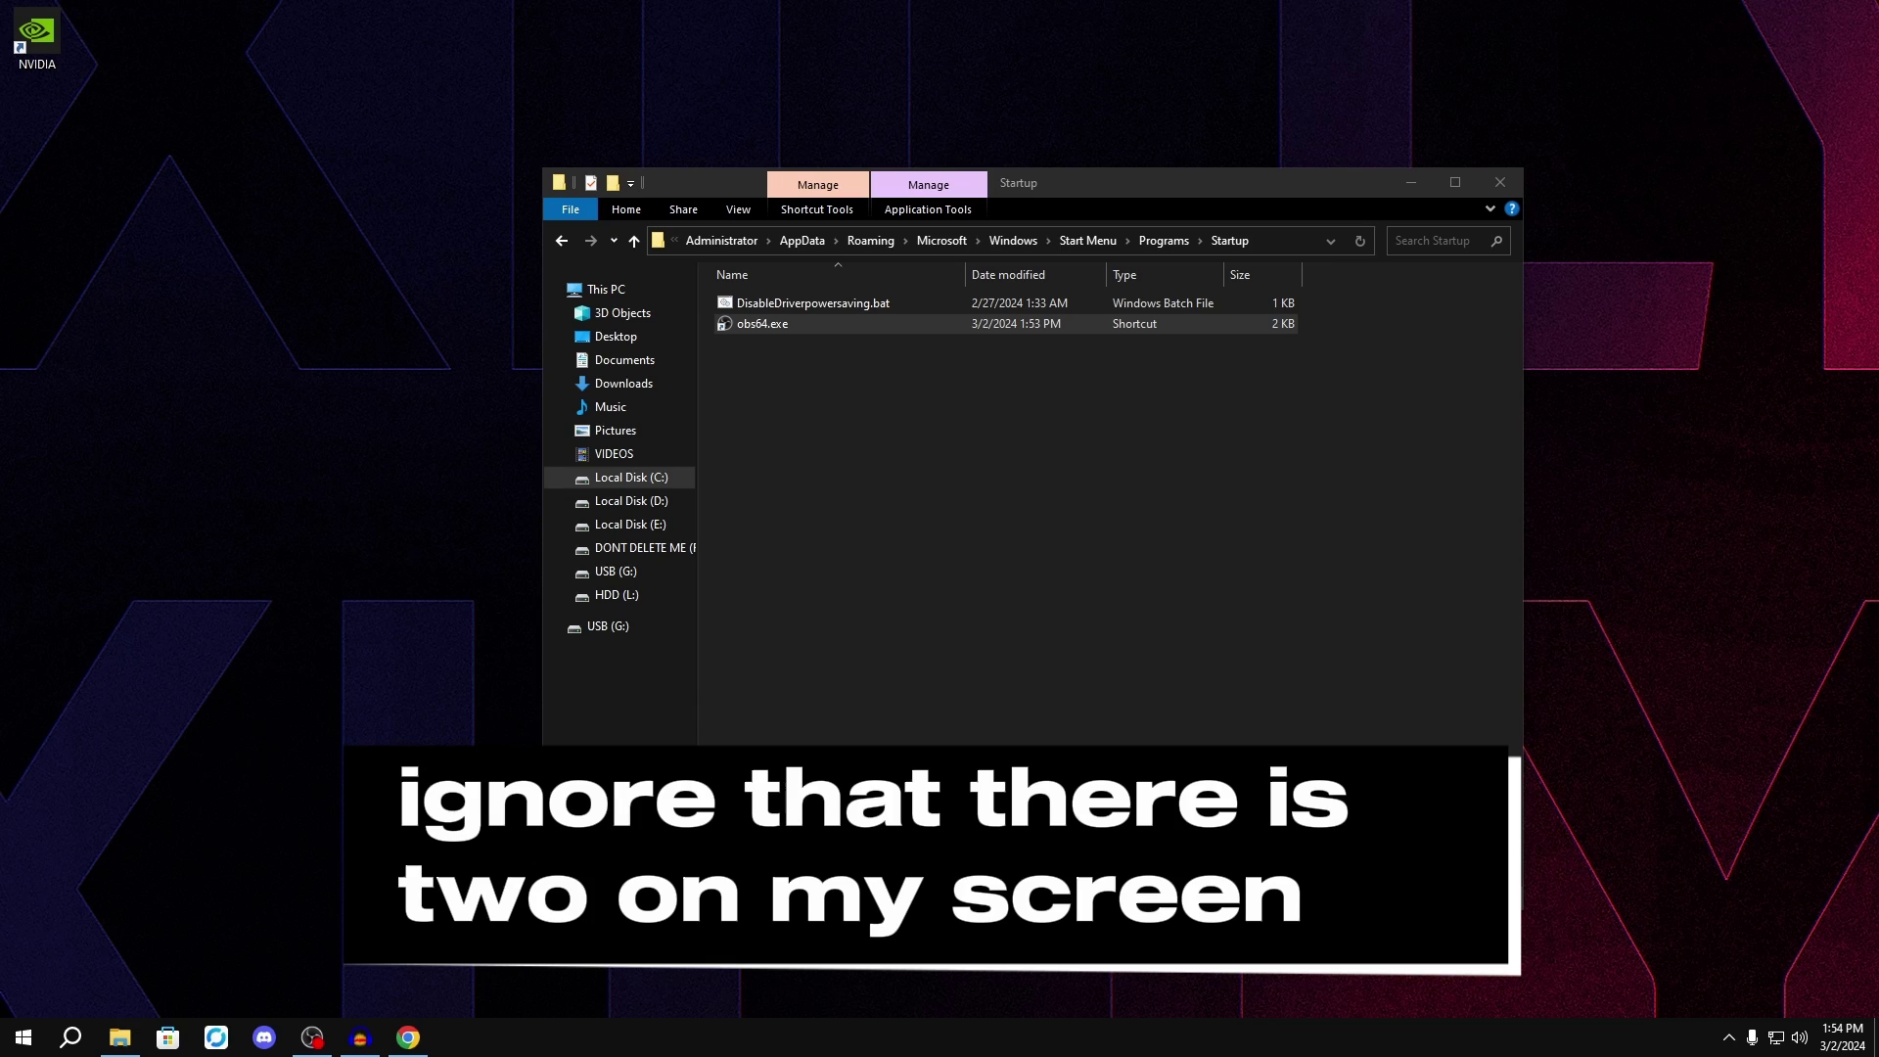
click(1728, 1038)
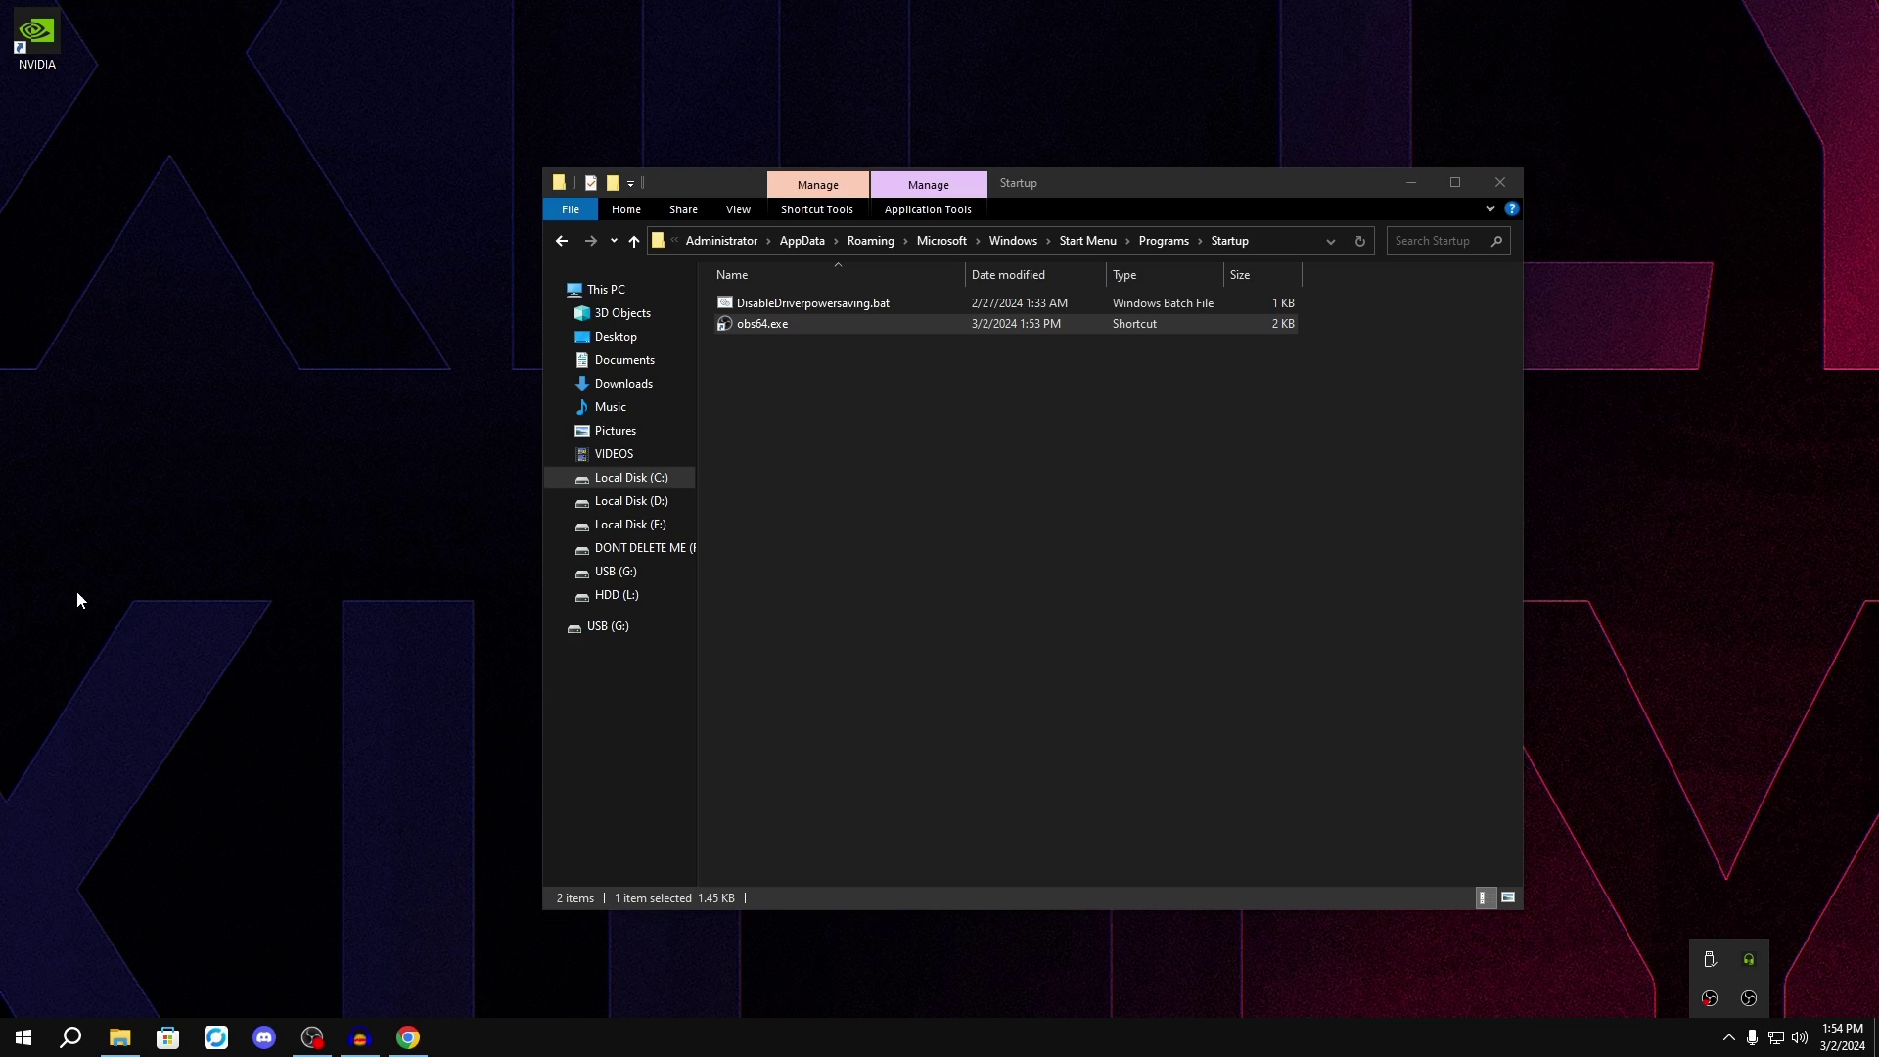
click(312, 1037)
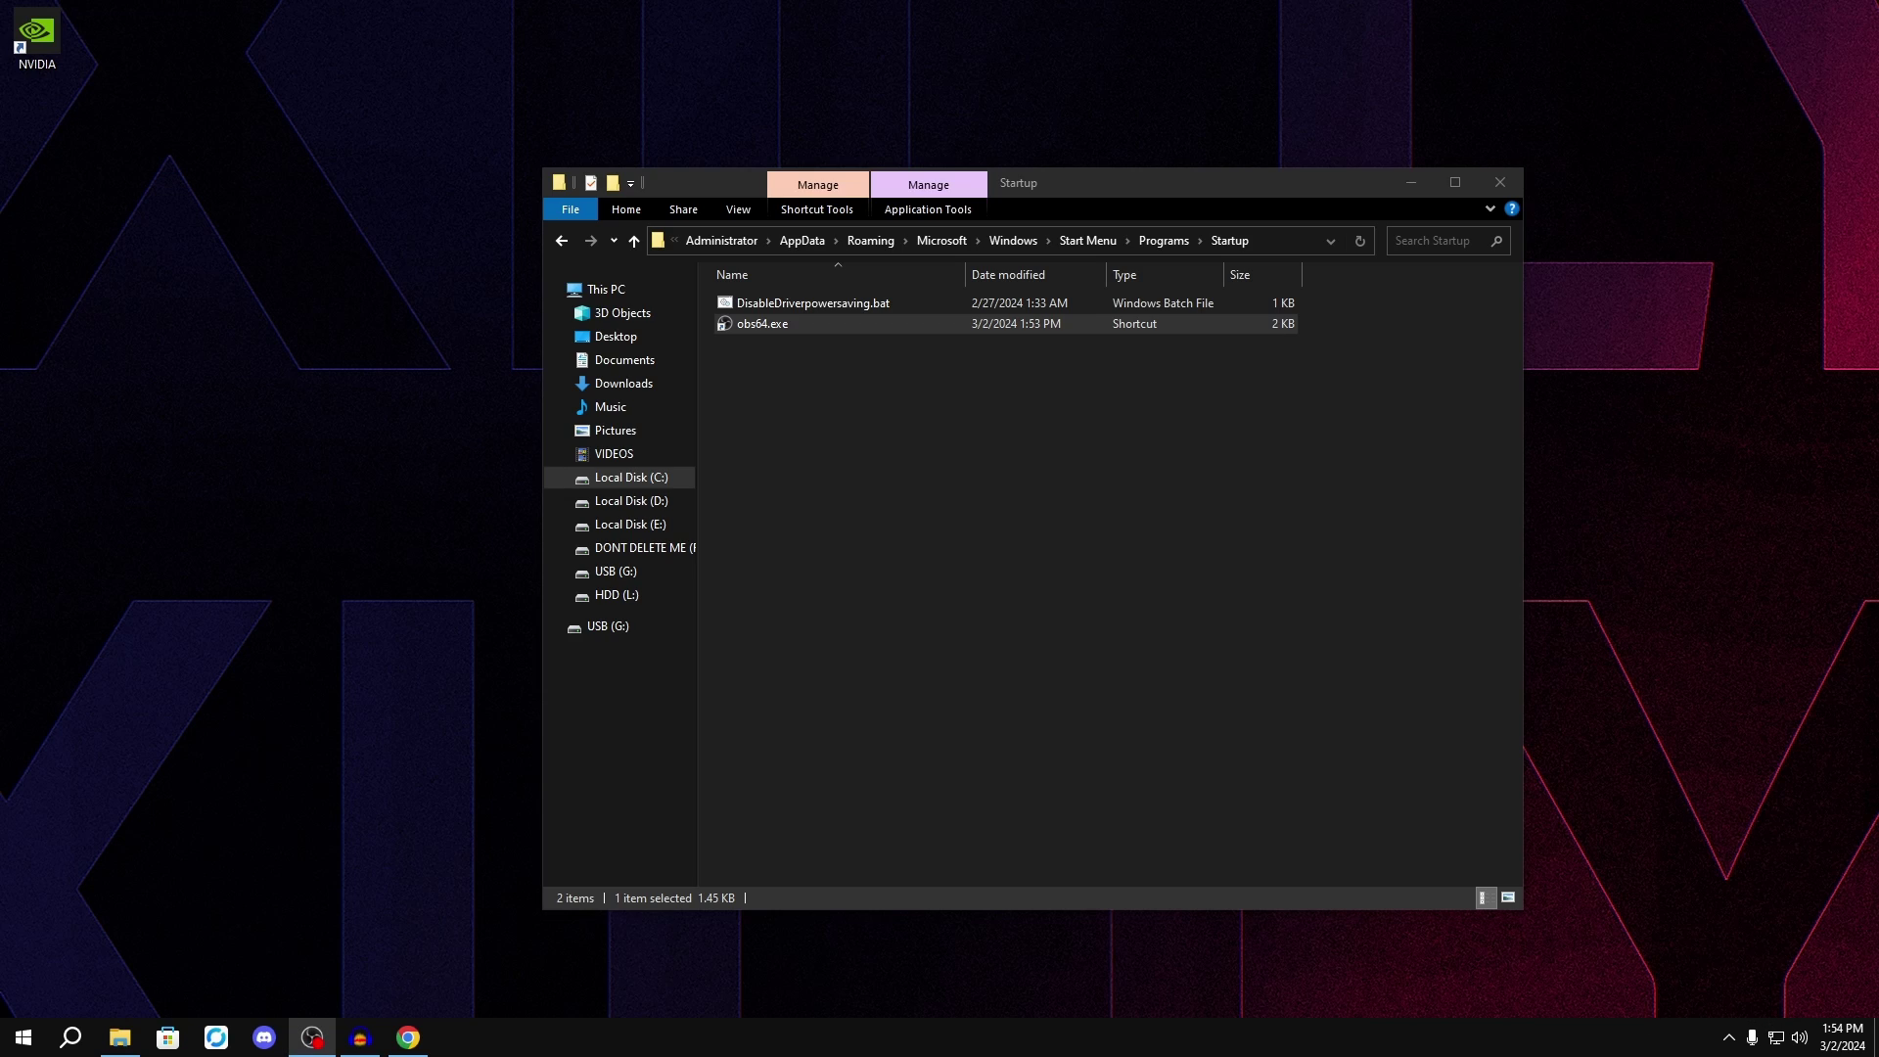
Exit the extra OBS instance from its tray icon and close the Startup folder window.
click(1169, 641)
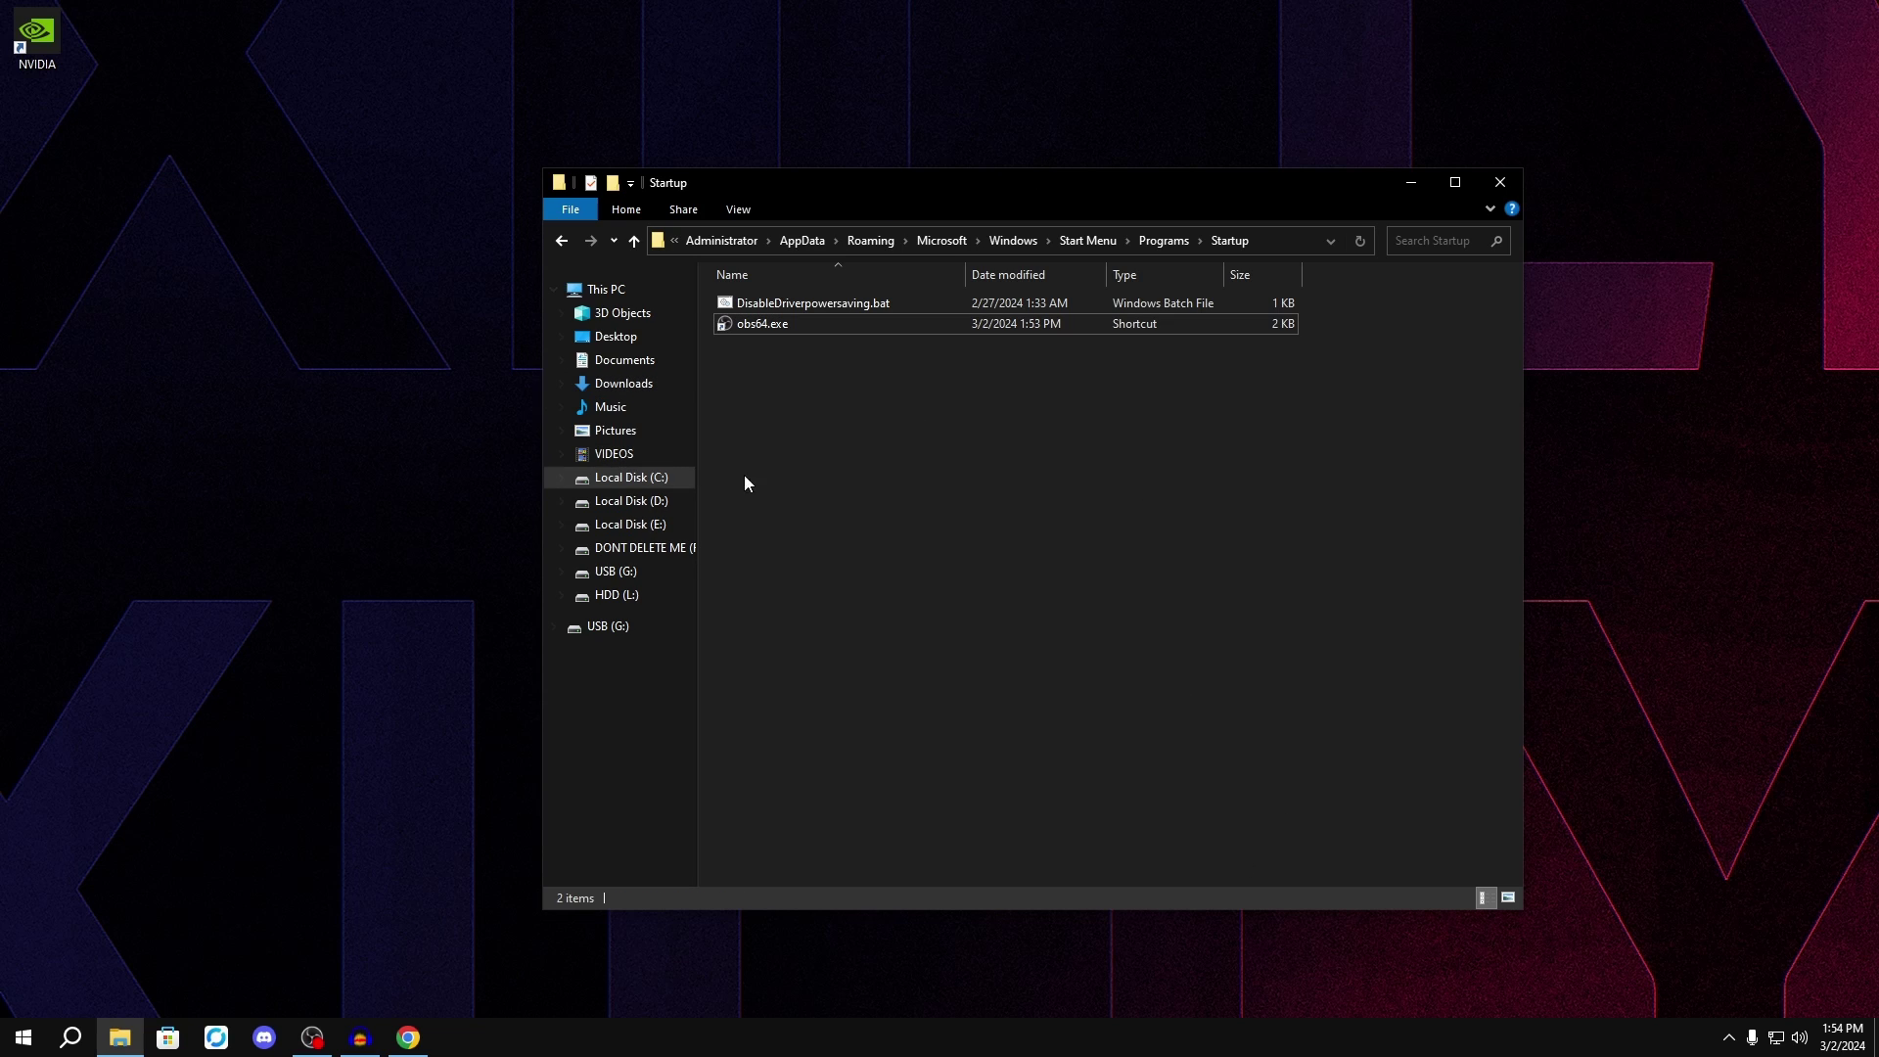
click(1728, 1038)
right_click(1747, 1008)
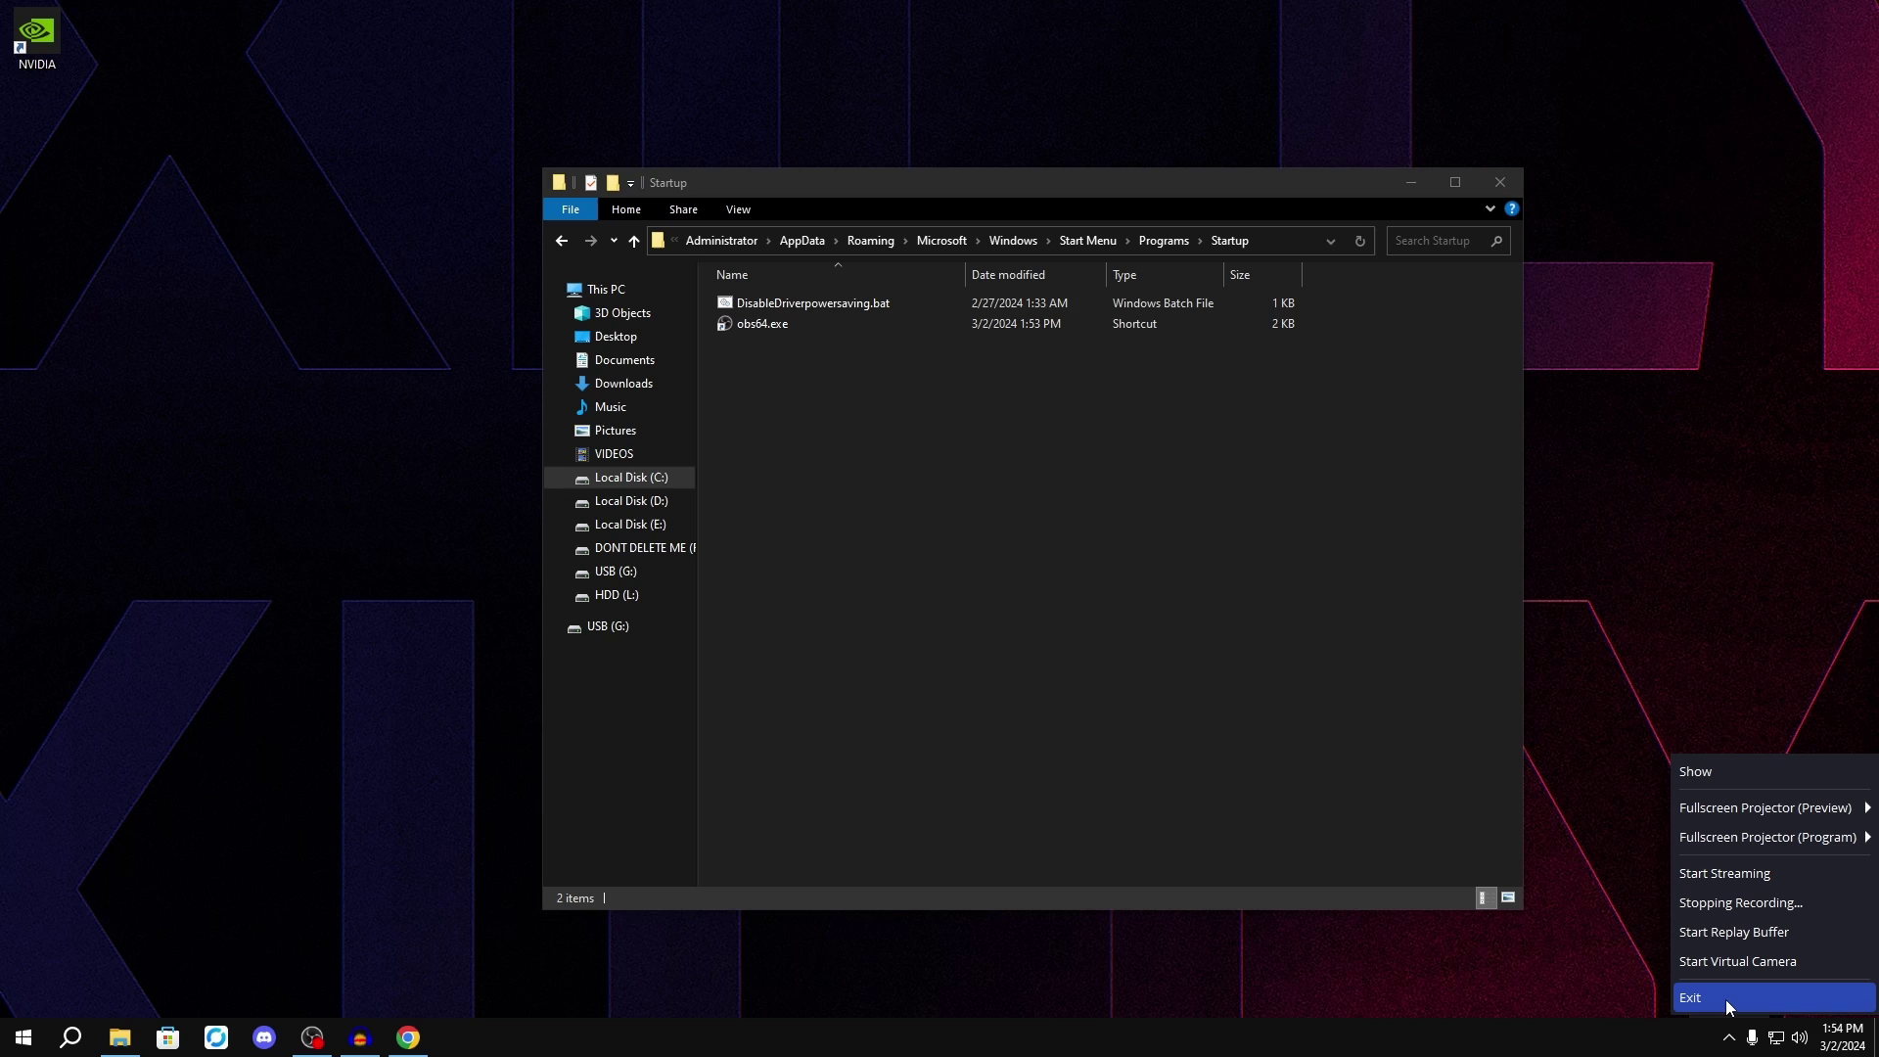
click(1729, 1006)
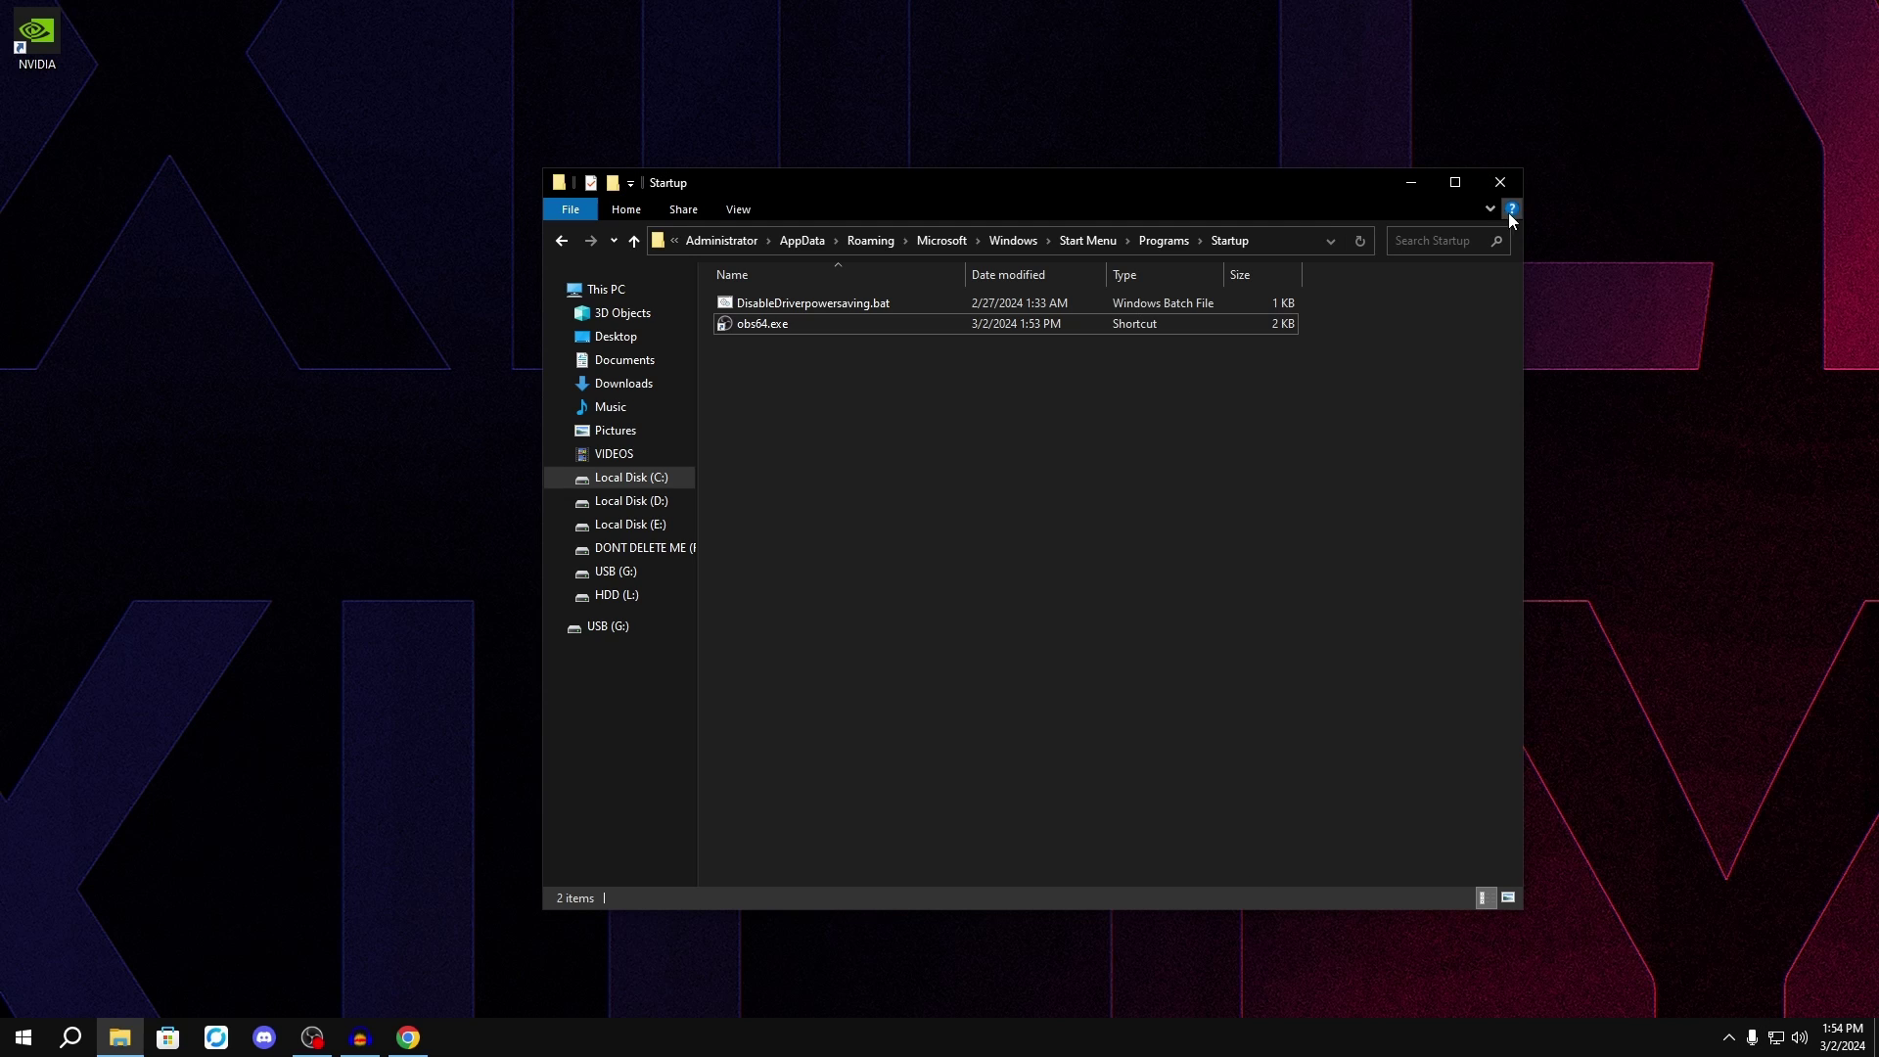
click(1500, 184)
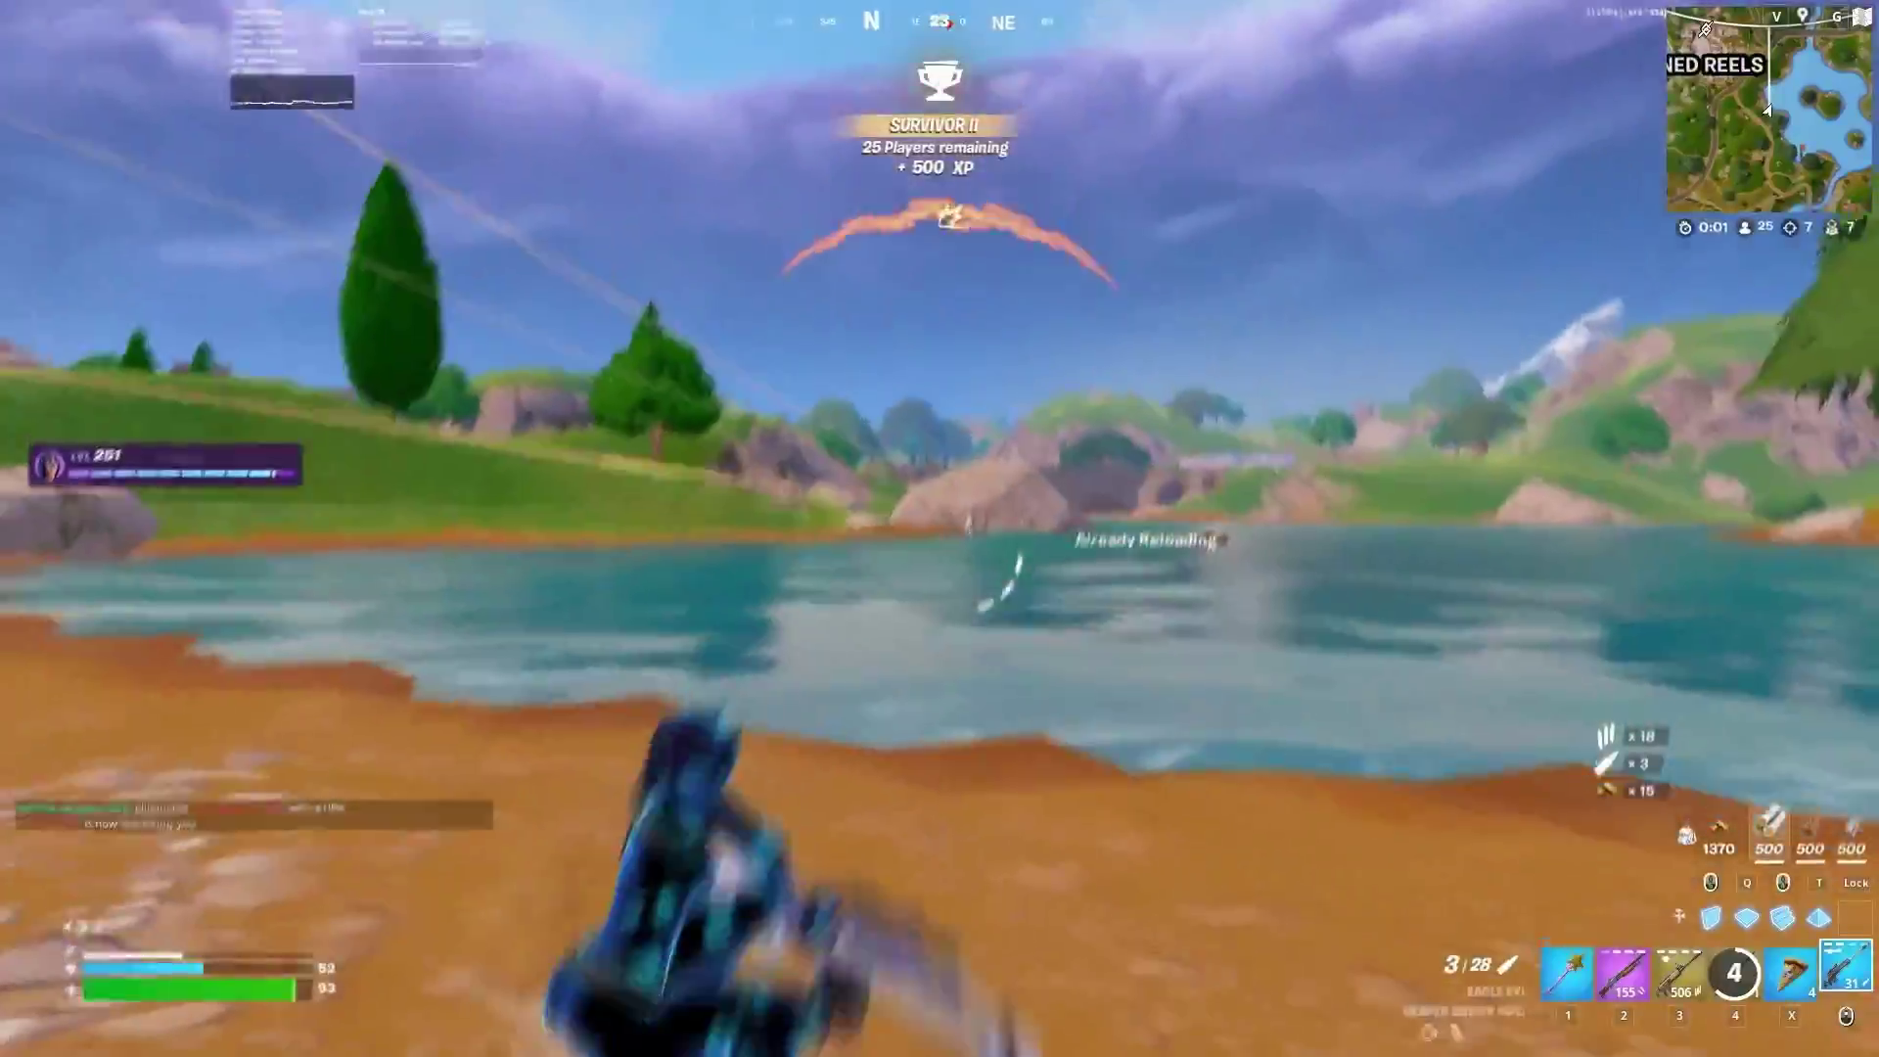
Scope in with the sniper, place a wooden ramp, and eat a Pizza Slice for shield.
right_click(939, 528)
key(F3)
click(940, 529)
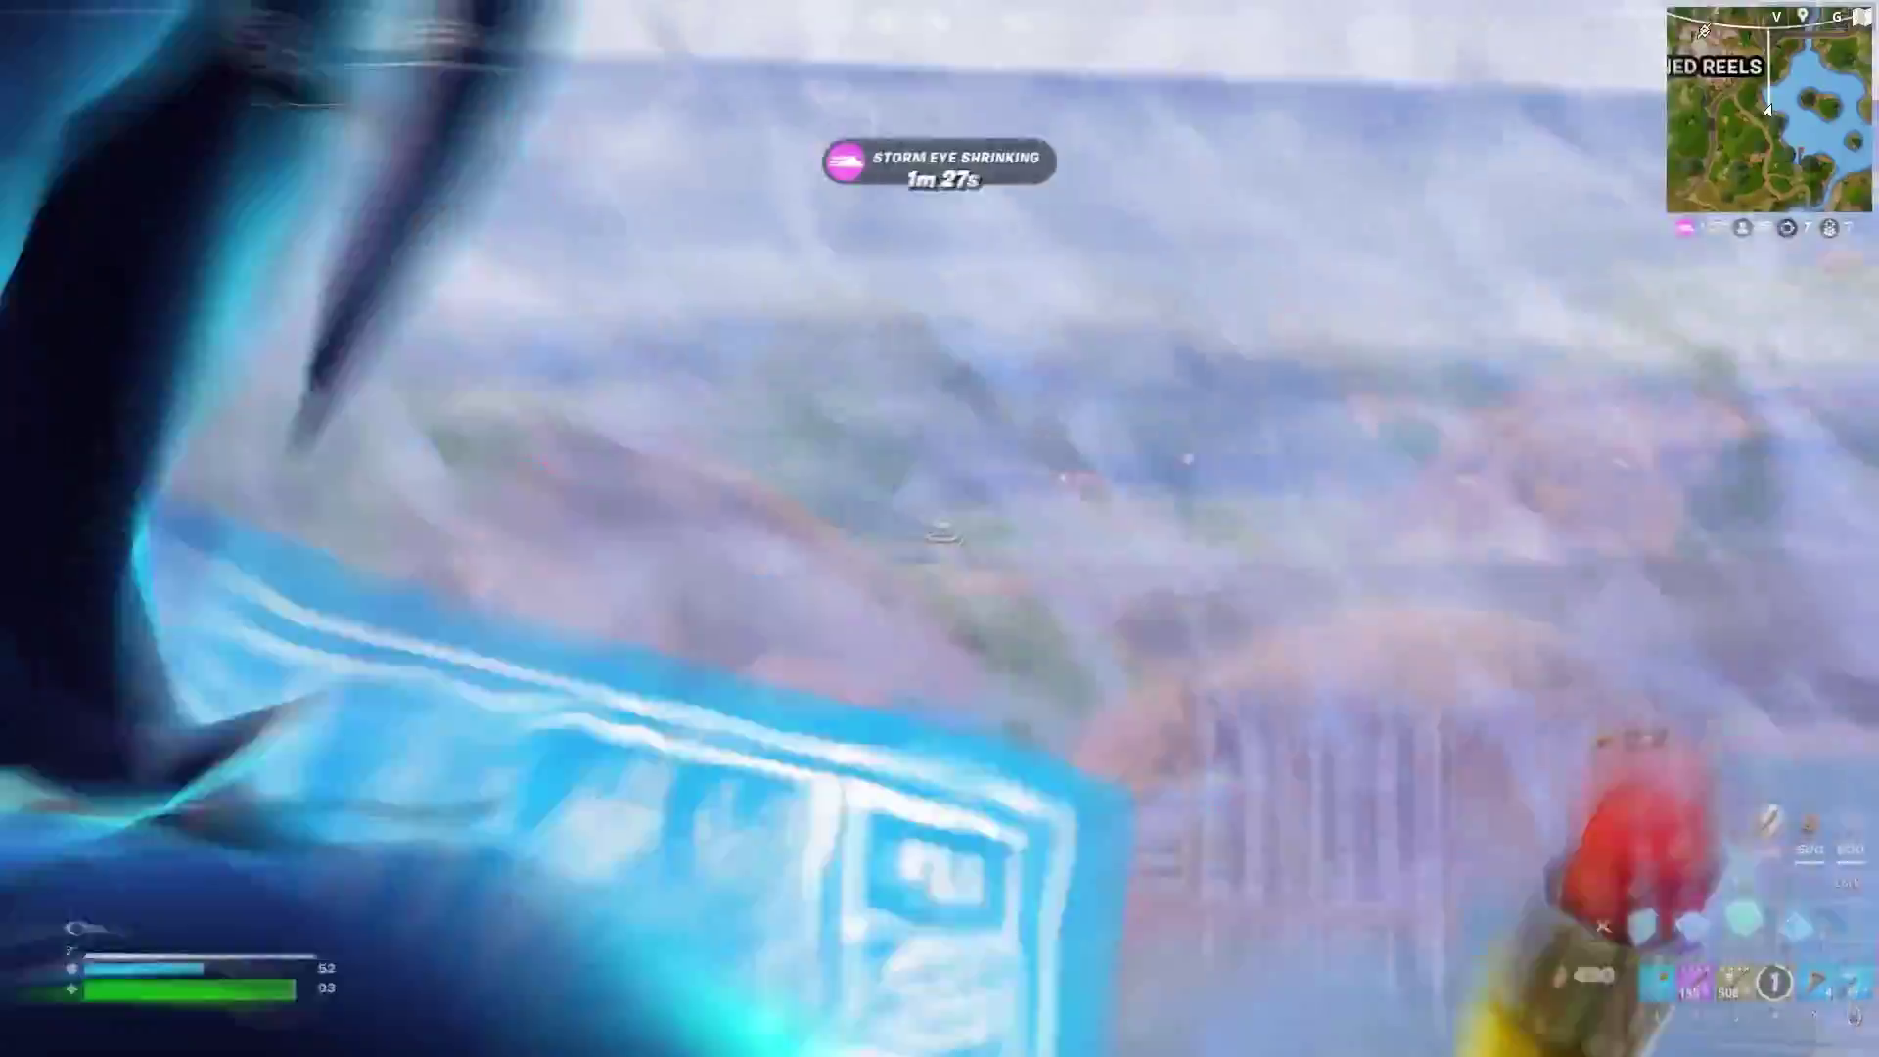
key(x)
click(940, 529)
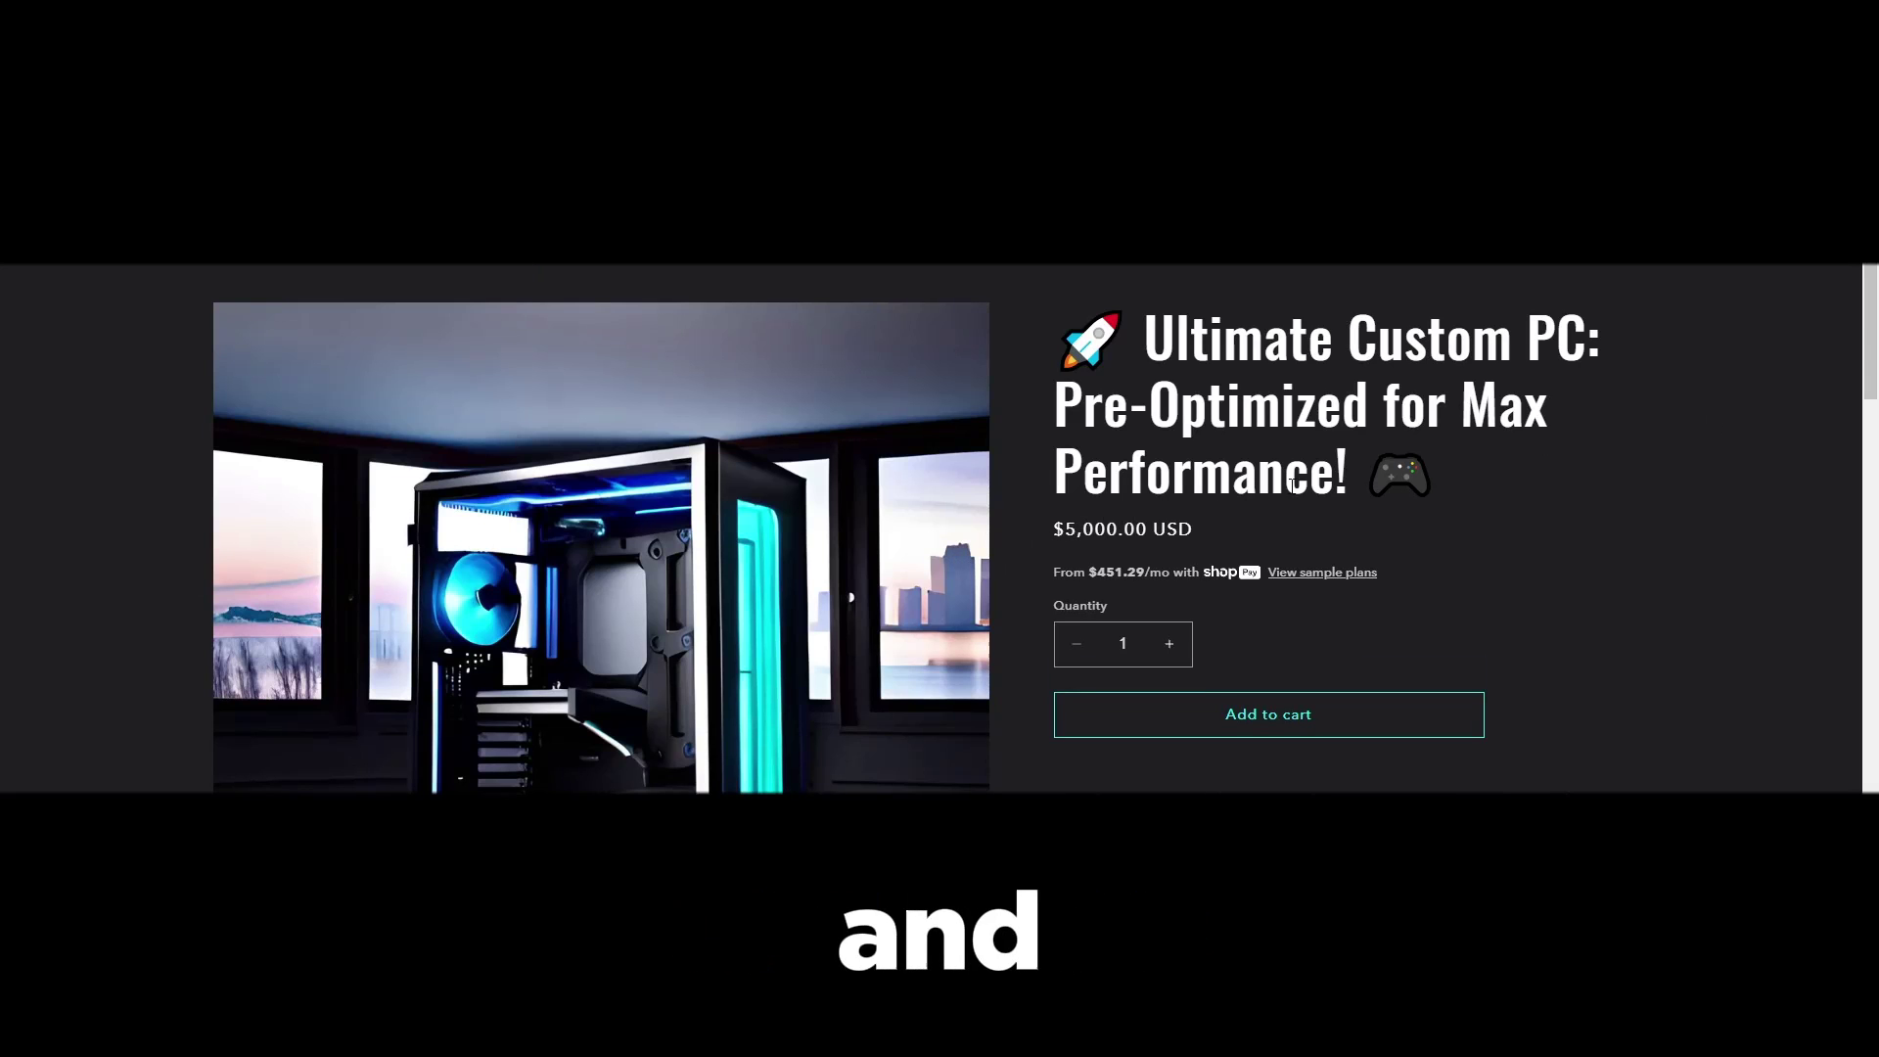
Add the Ultimate Custom PC to the Shopify cart.
click(1358, 714)
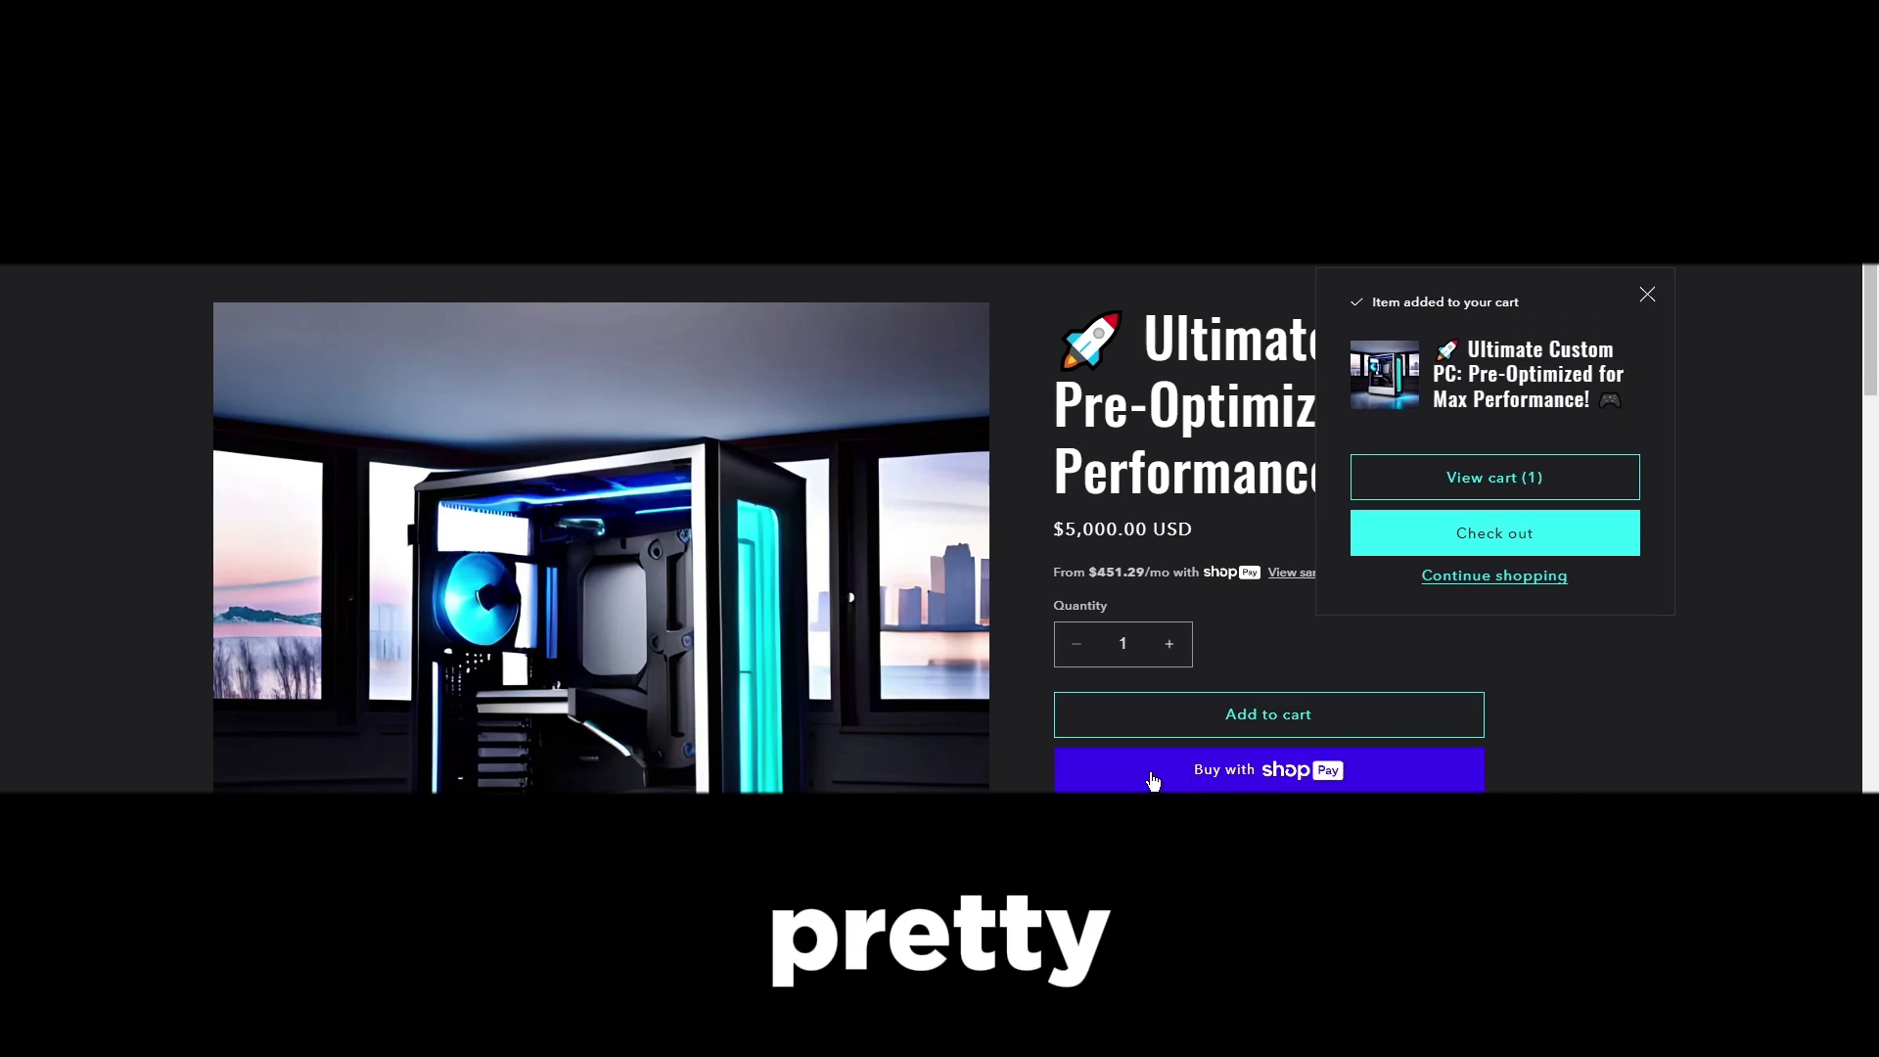